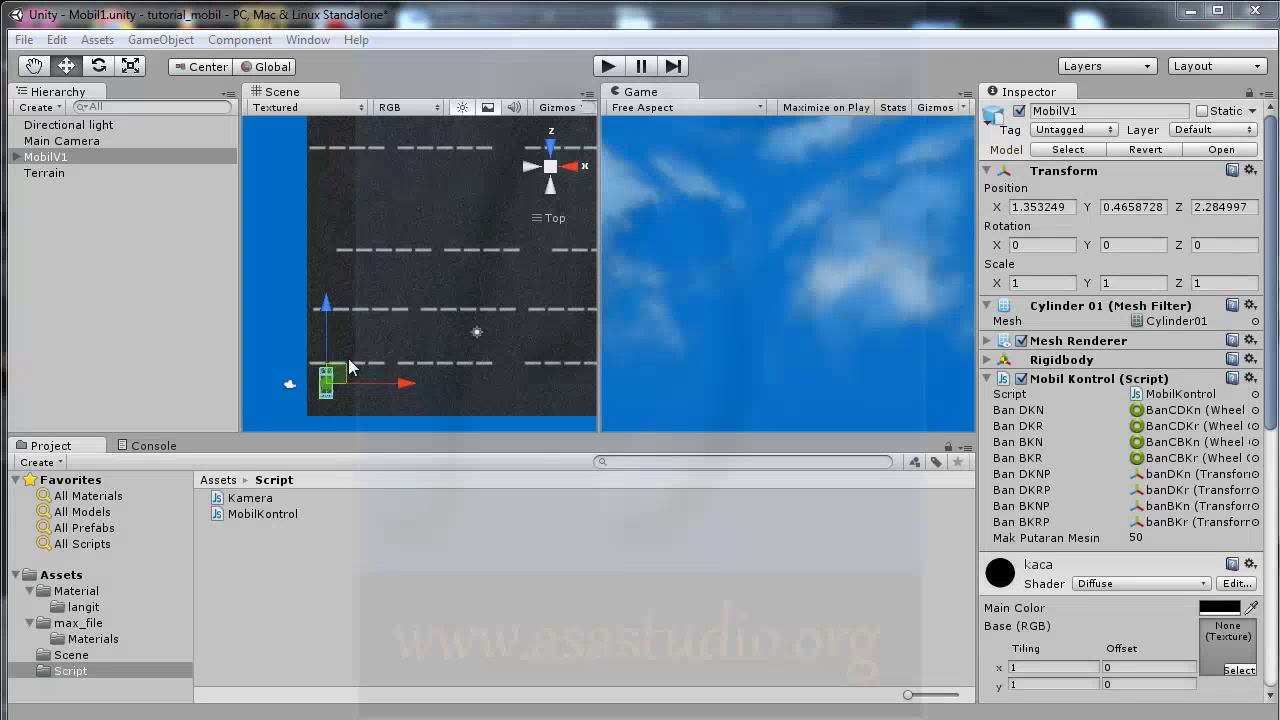
- Expand MobilV1 and BanModel, inspect wheels banBKn, banBKr, banDKn, banDKr, then expand BanCollider
{"action": "left_click", "coordinate": [16, 157]}
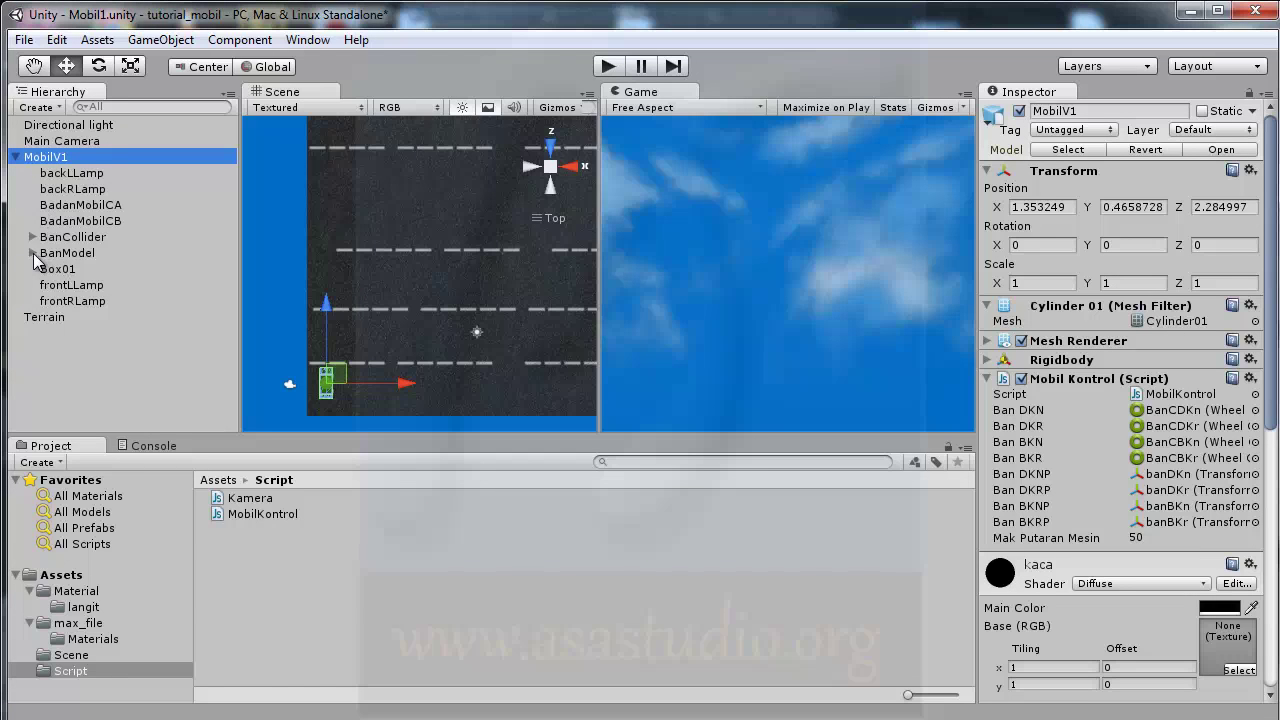
{"action": "left_click", "coordinate": [33, 254]}
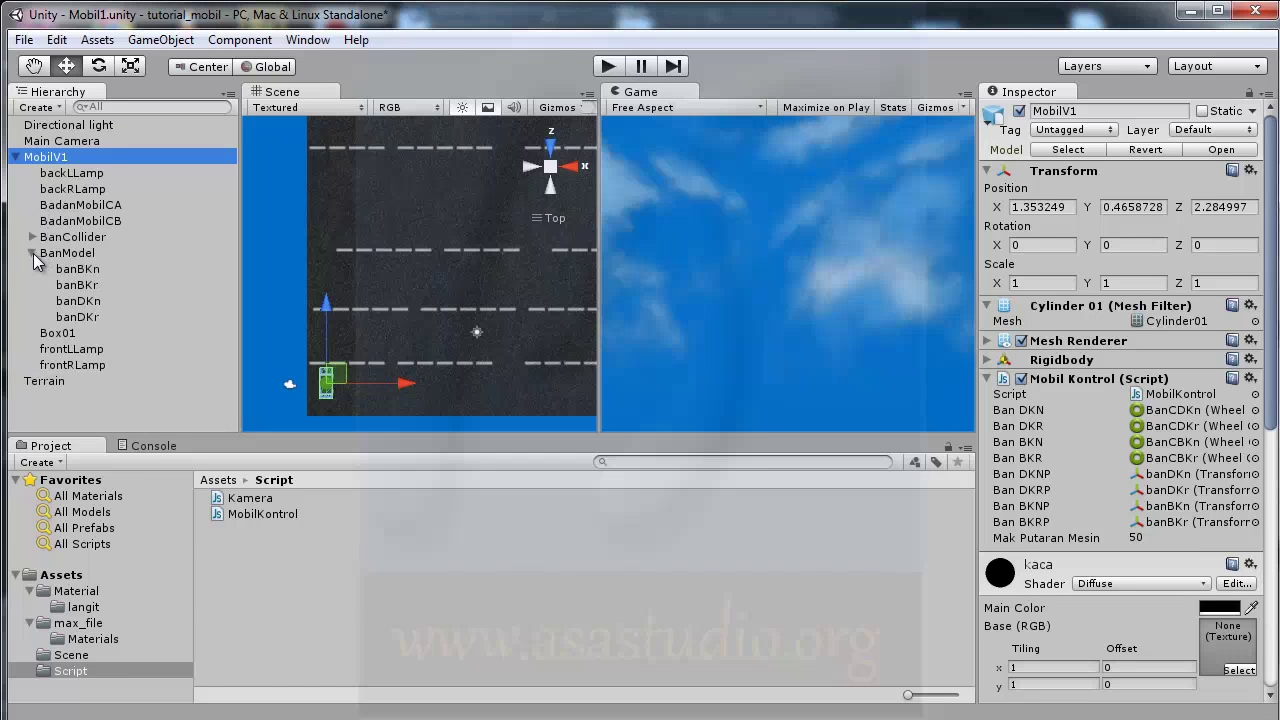
{"action": "left_click", "coordinate": [88, 274]}
{"action": "left_click", "coordinate": [86, 285]}
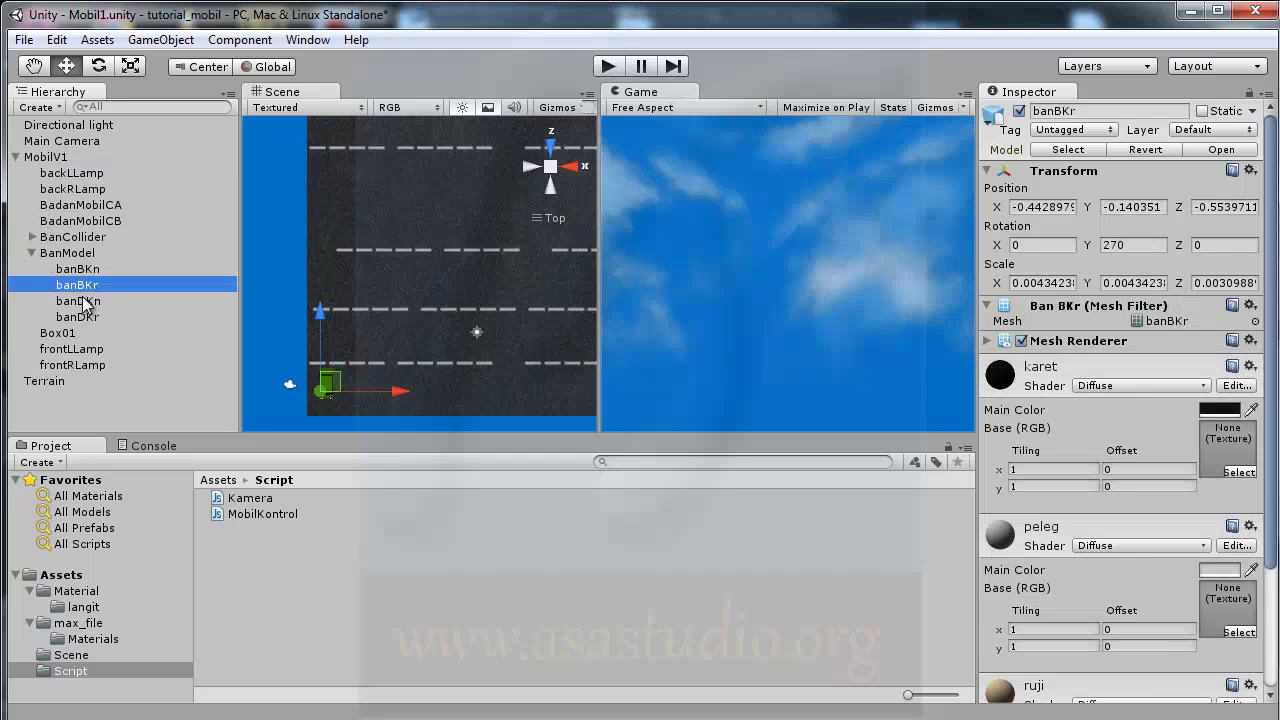
{"action": "left_click", "coordinate": [84, 301]}
{"action": "left_click", "coordinate": [84, 317]}
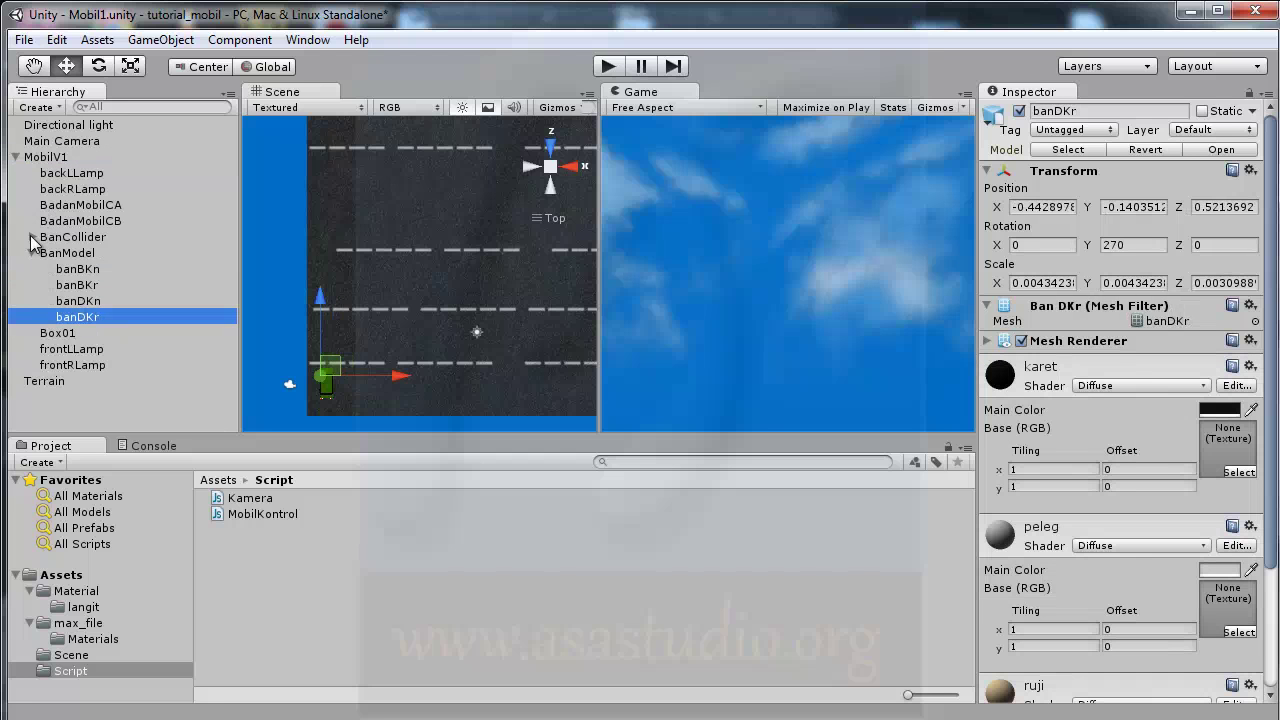
{"action": "left_click", "coordinate": [32, 237]}
- Duplicate the four BanCollider wheel colliders and move the copies into BanModel
{"action": "left_click", "coordinate": [90, 254]}
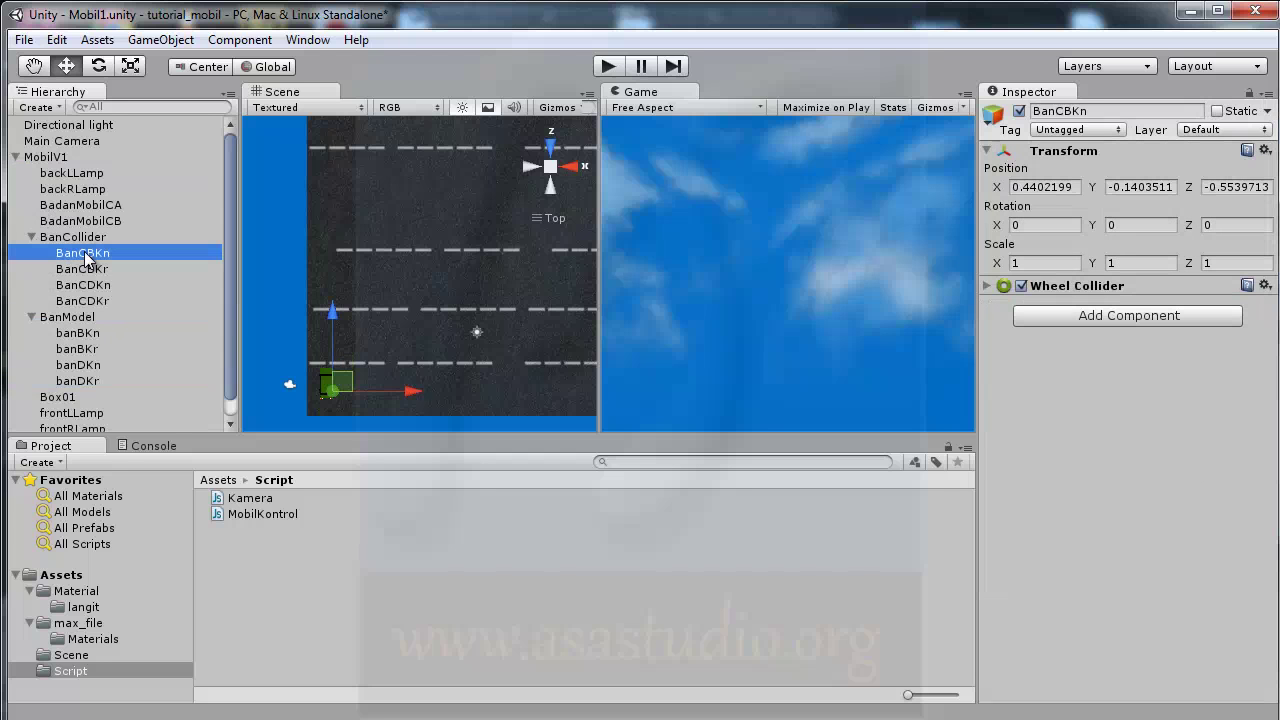
{"action": "left_click", "coordinate": [88, 302], "text": "shift"}
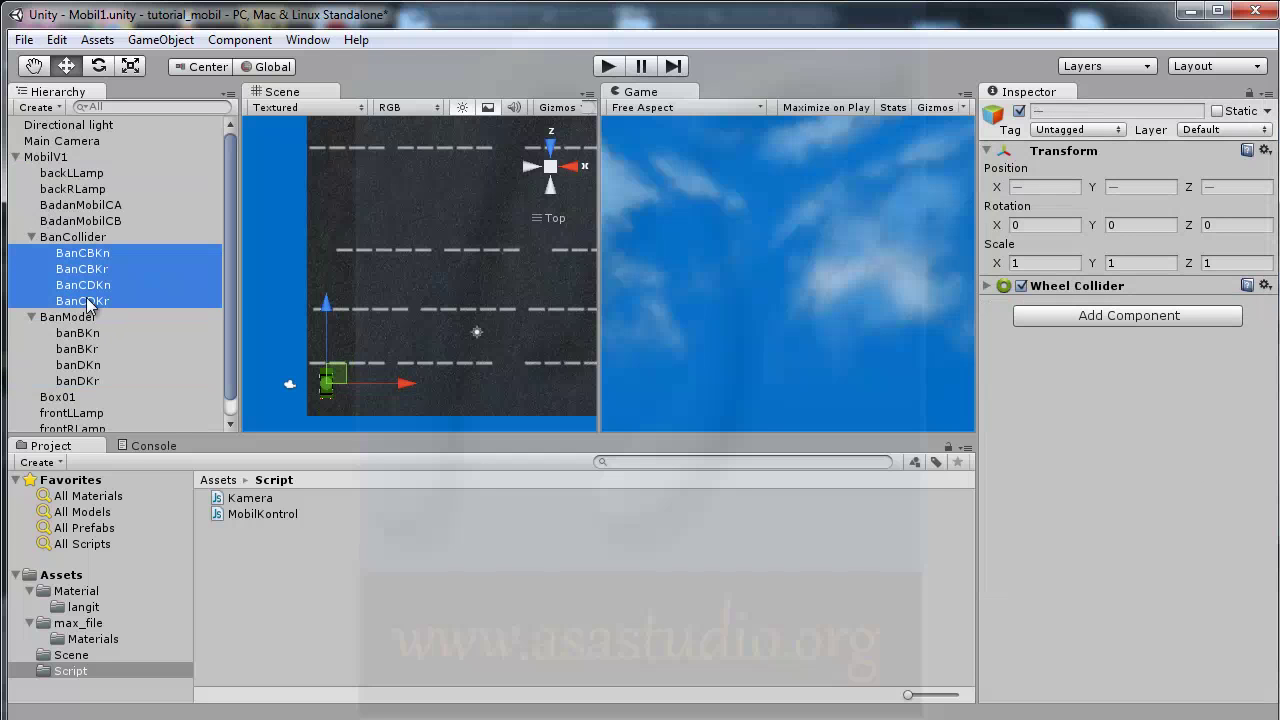
{"action": "key", "text": "ctrl+d"}
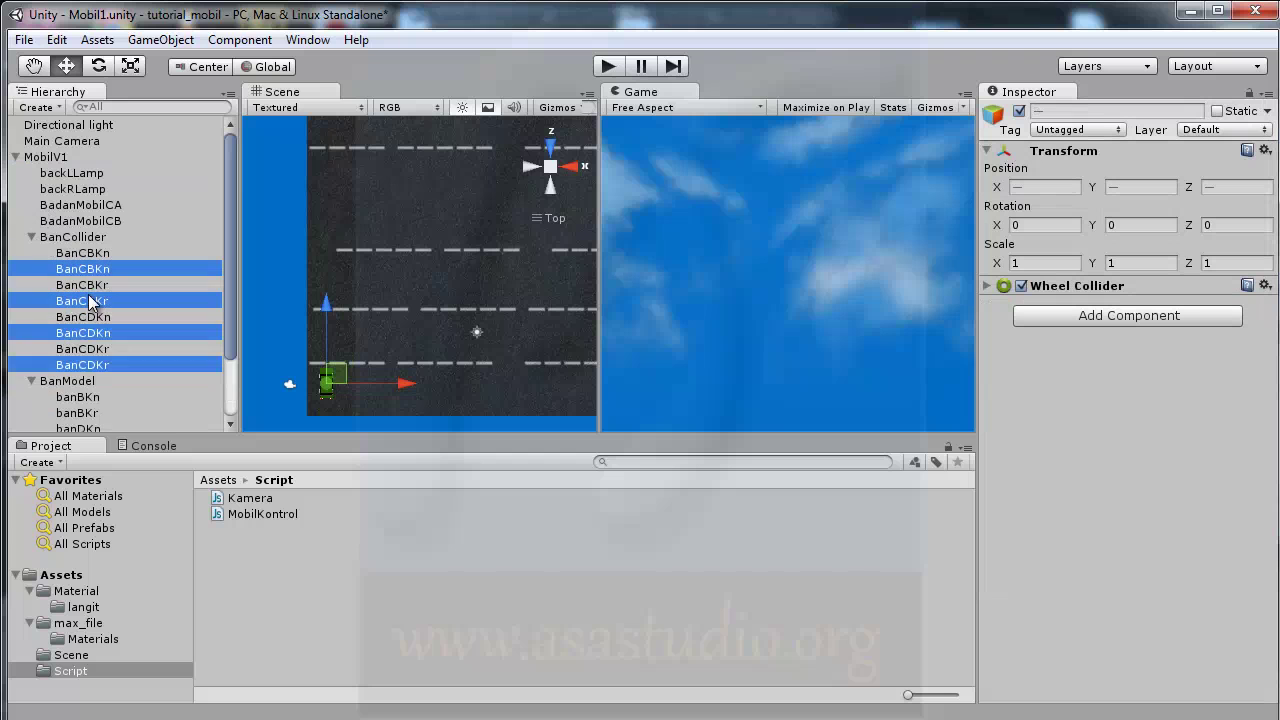
{"action": "left_click_drag", "start_coordinate": [88, 333], "coordinate": [72, 388]}
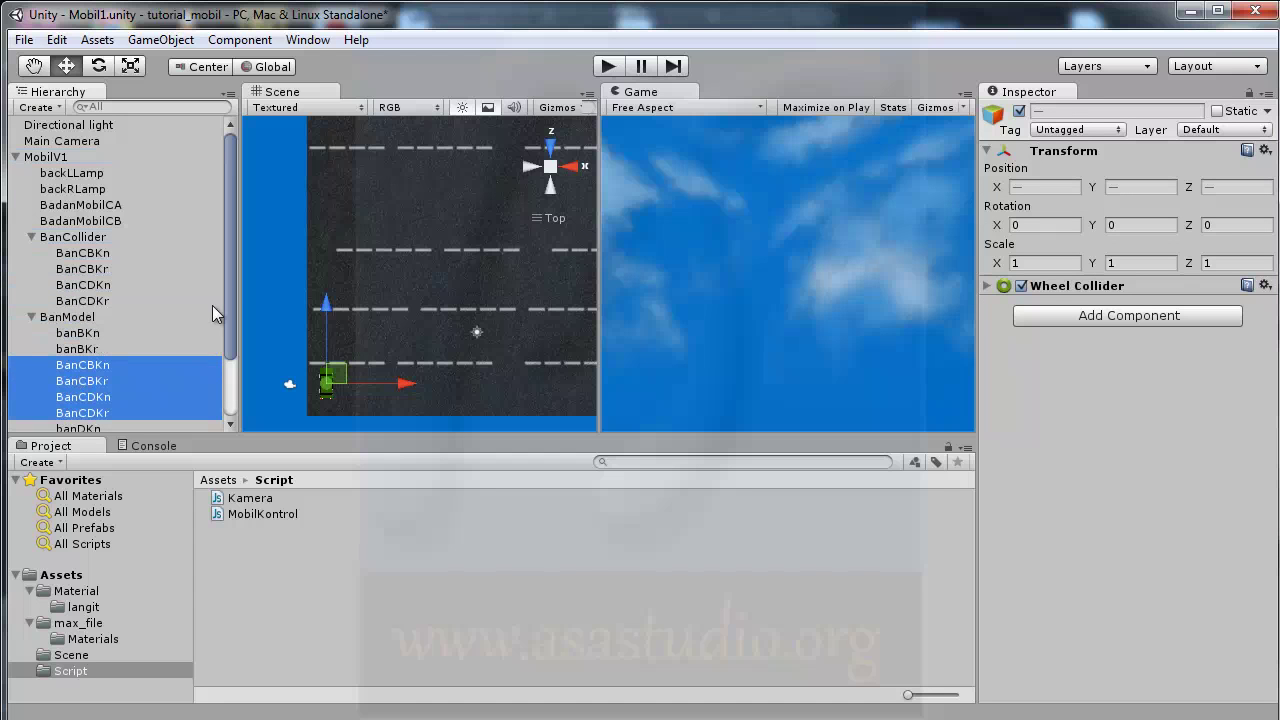
{"action": "left_click_drag", "start_coordinate": [231, 292], "coordinate": [233, 352]}
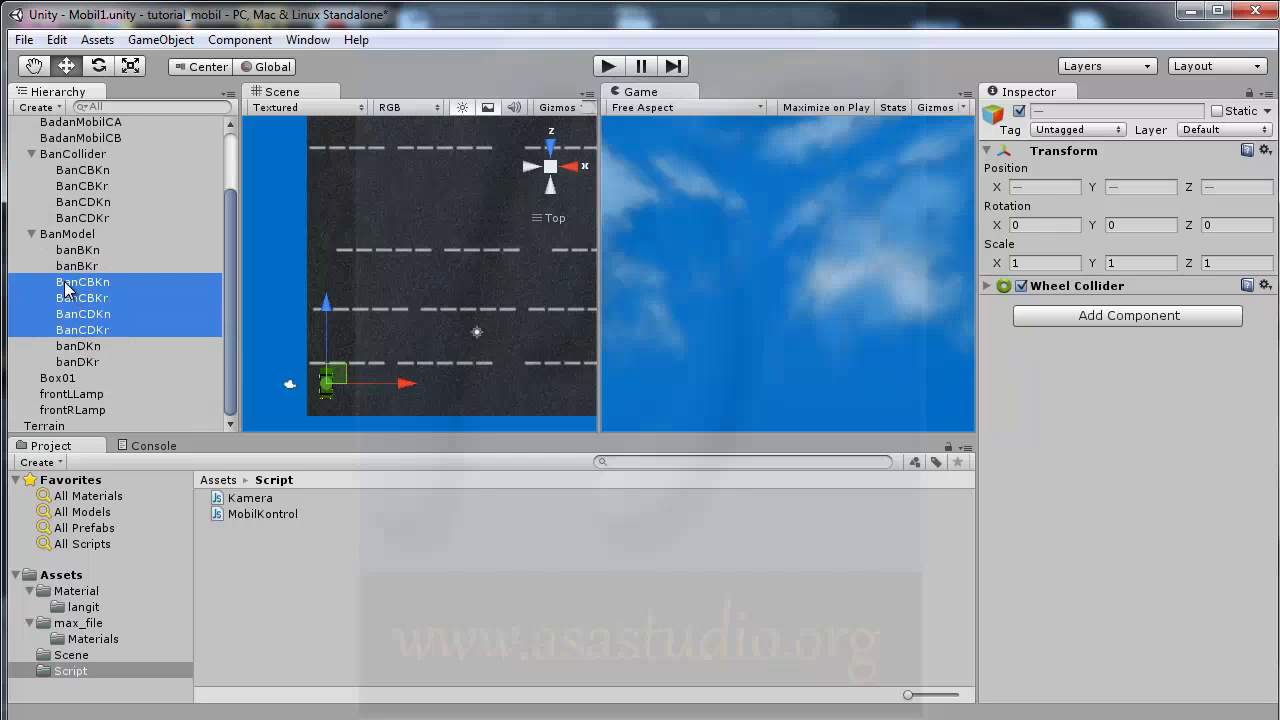
- Rename the first collider copy inside BanModel to banBKn
{"action": "key", "text": "F2"}
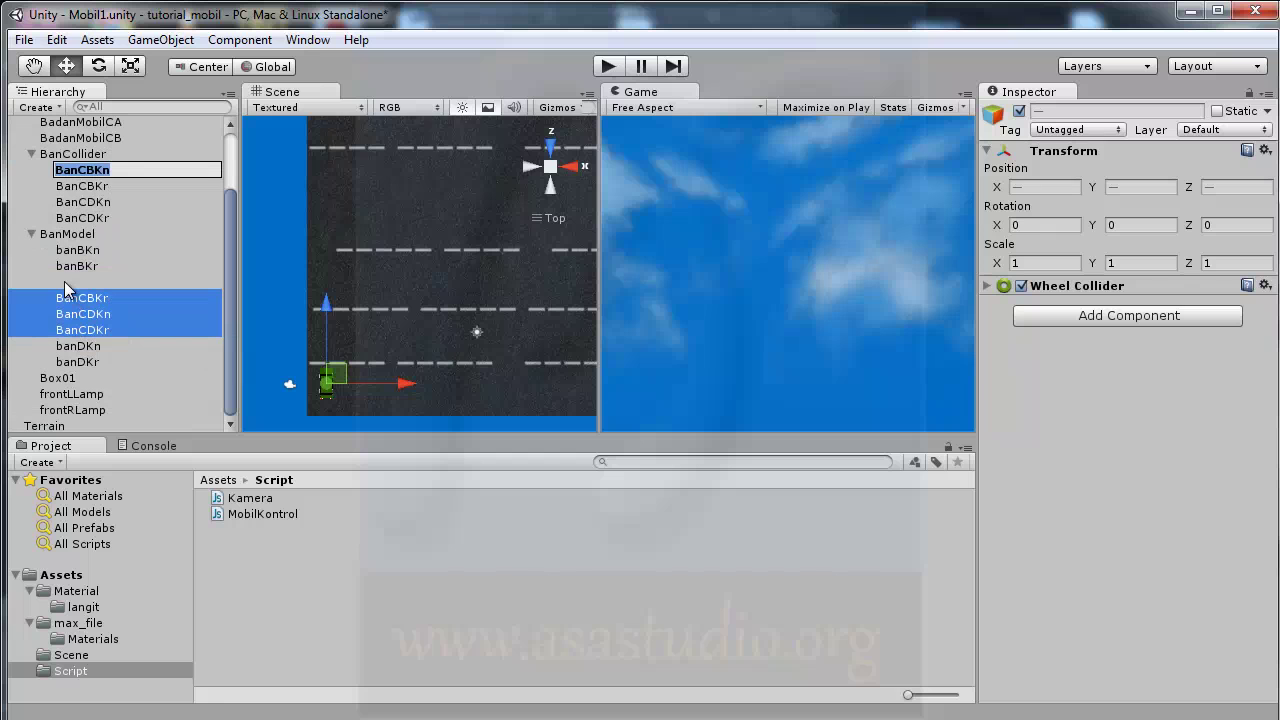
{"action": "left_click", "coordinate": [64, 281]}
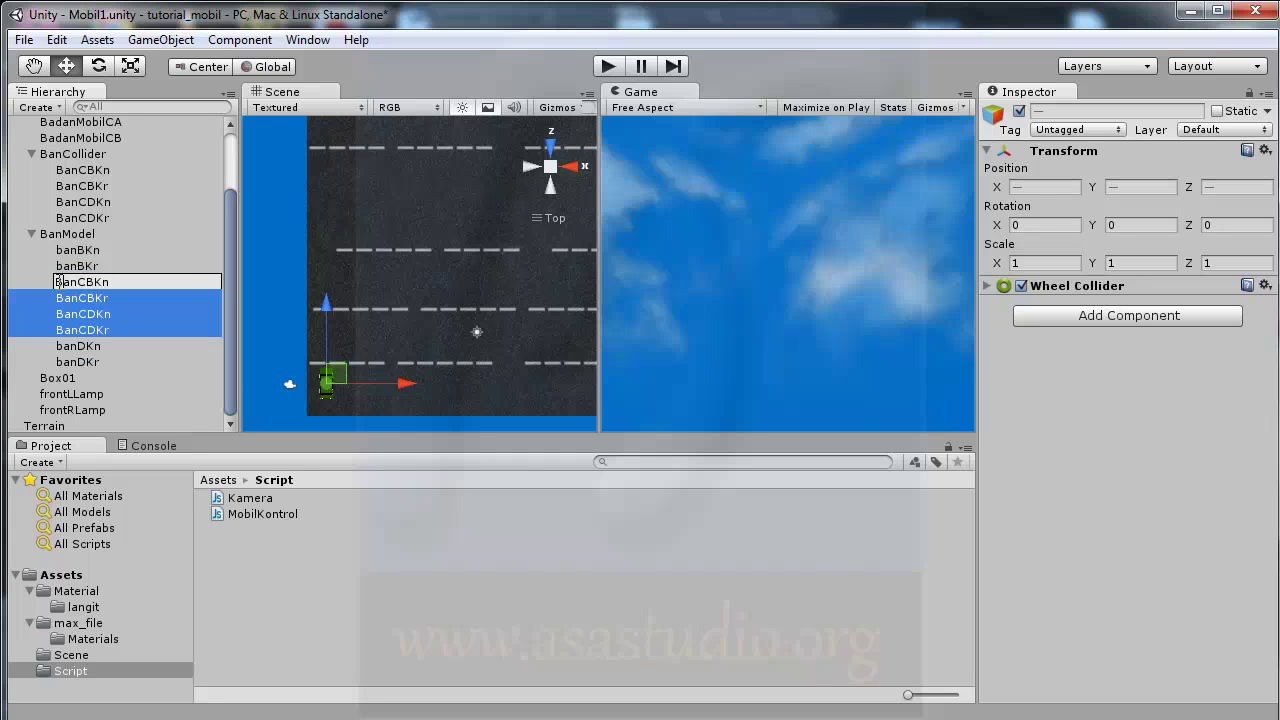
{"action": "type", "text": "b"}
{"action": "key", "text": "Delete"}
{"action": "key", "text": "ctrl+a"}
{"action": "left_click", "coordinate": [70, 252]}
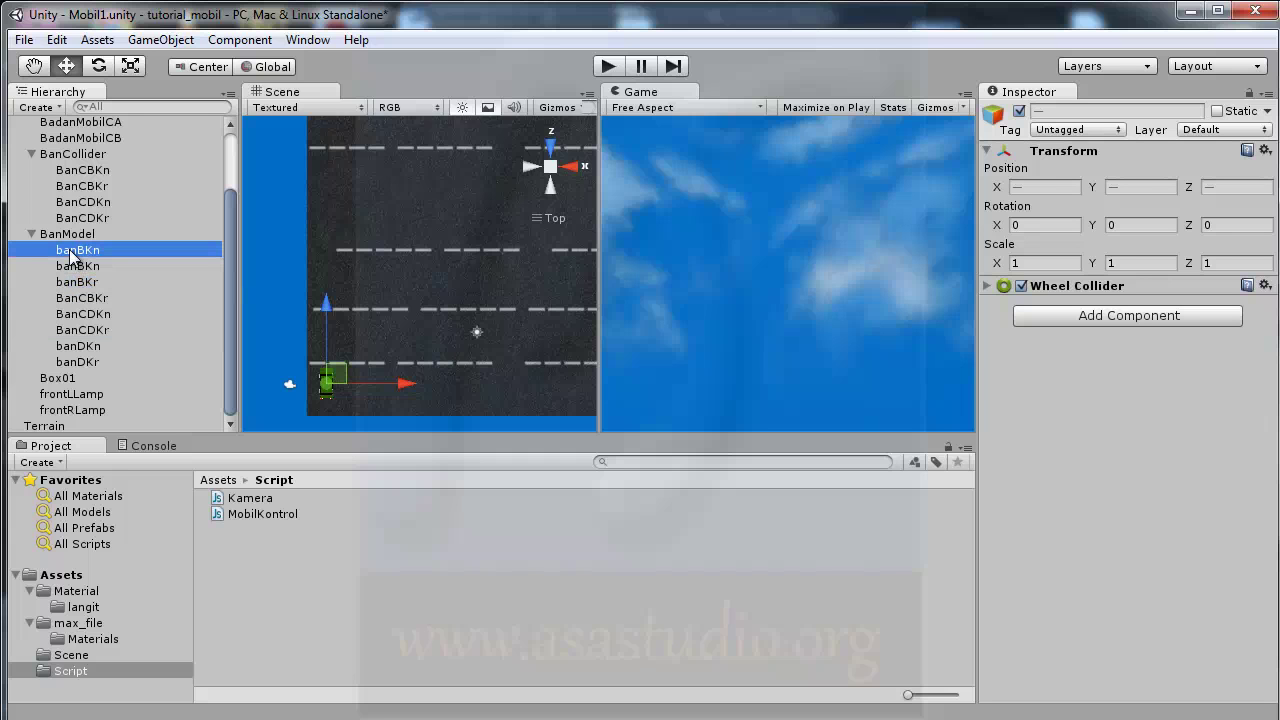
{"action": "left_click_drag", "start_coordinate": [70, 255], "coordinate": [71, 254]}
- Remove the Wheel Collider from the copies and nest the banBKn wheel mesh under the new banBKn
{"action": "left_click", "coordinate": [1265, 285]}
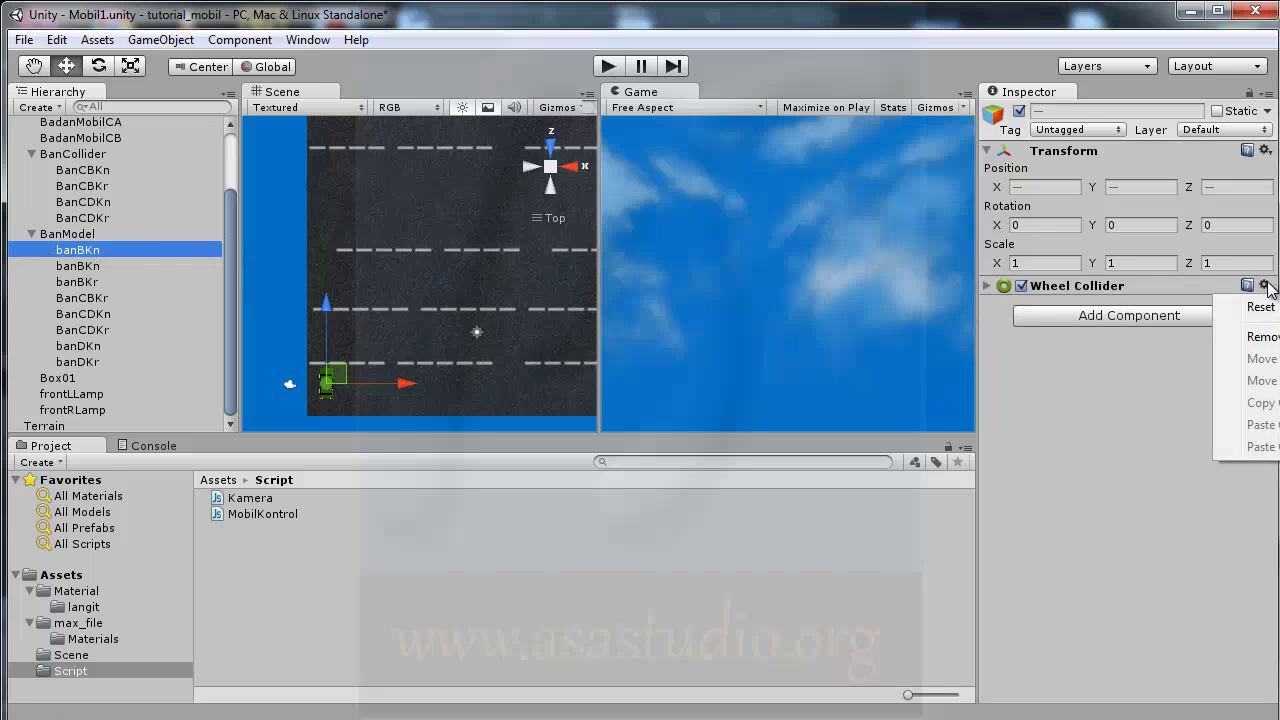
{"action": "left_click", "coordinate": [1265, 337]}
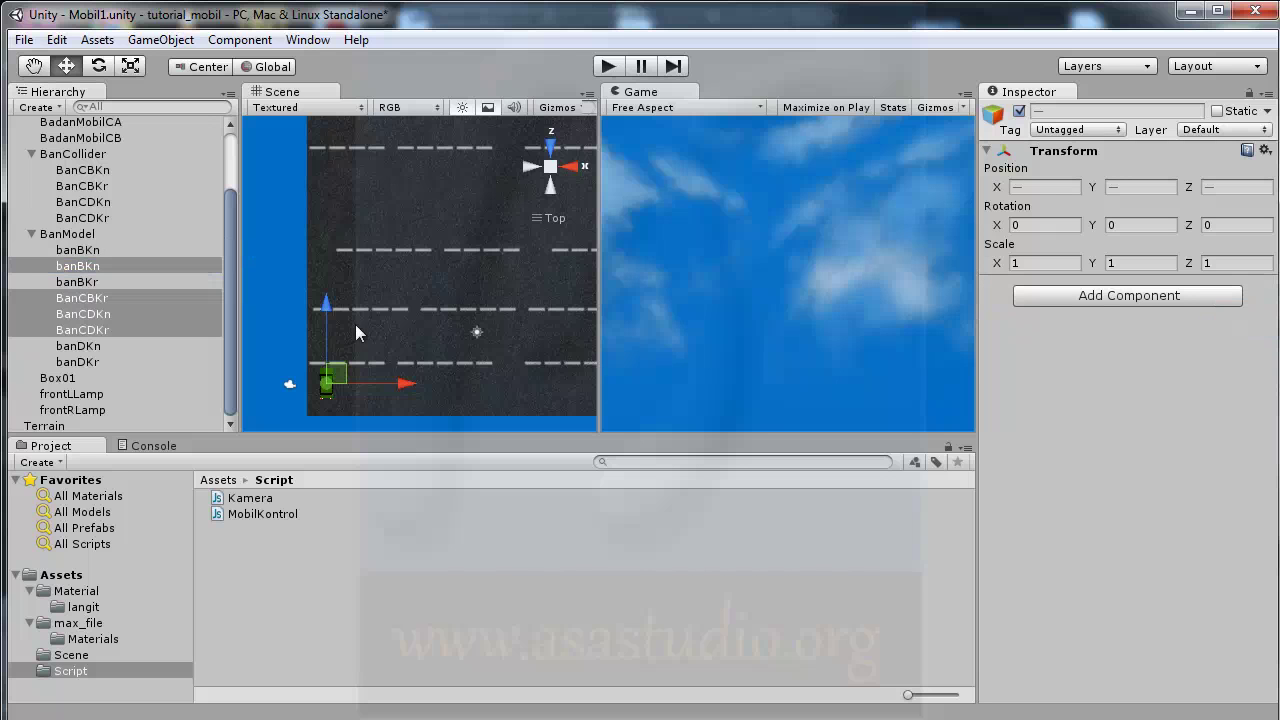
{"action": "left_click", "coordinate": [71, 251]}
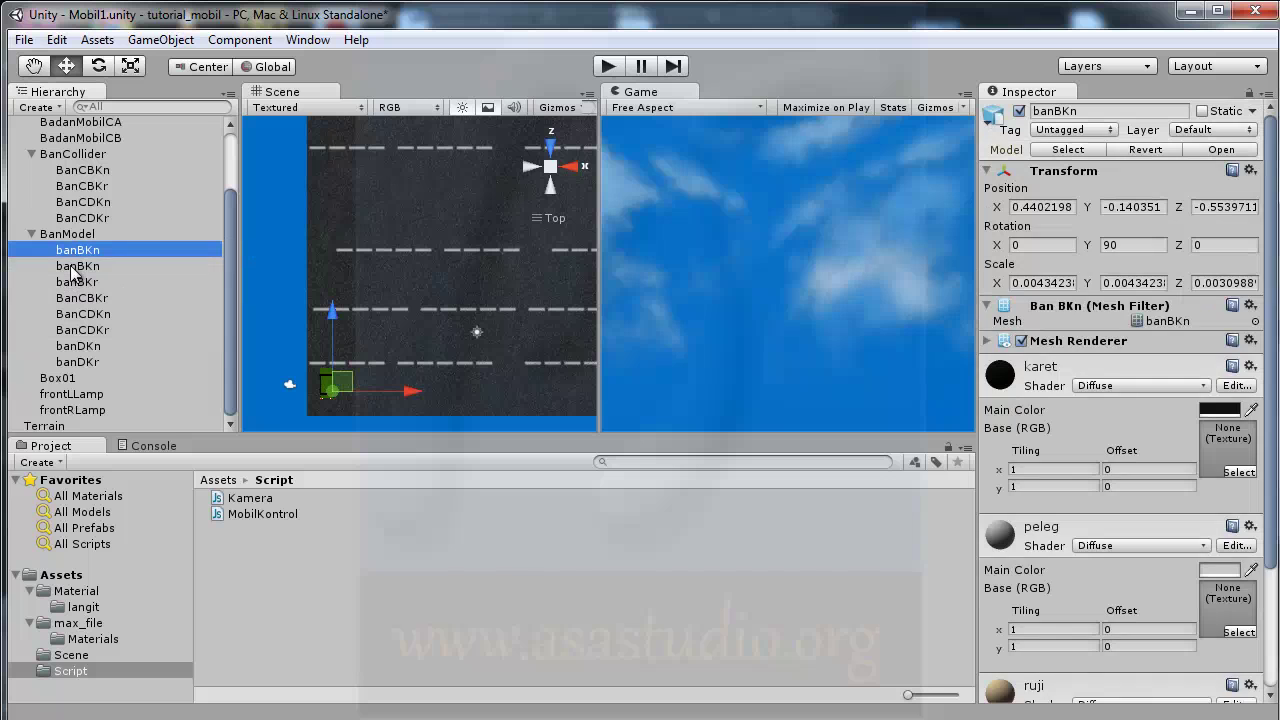
{"action": "left_click", "coordinate": [73, 268]}
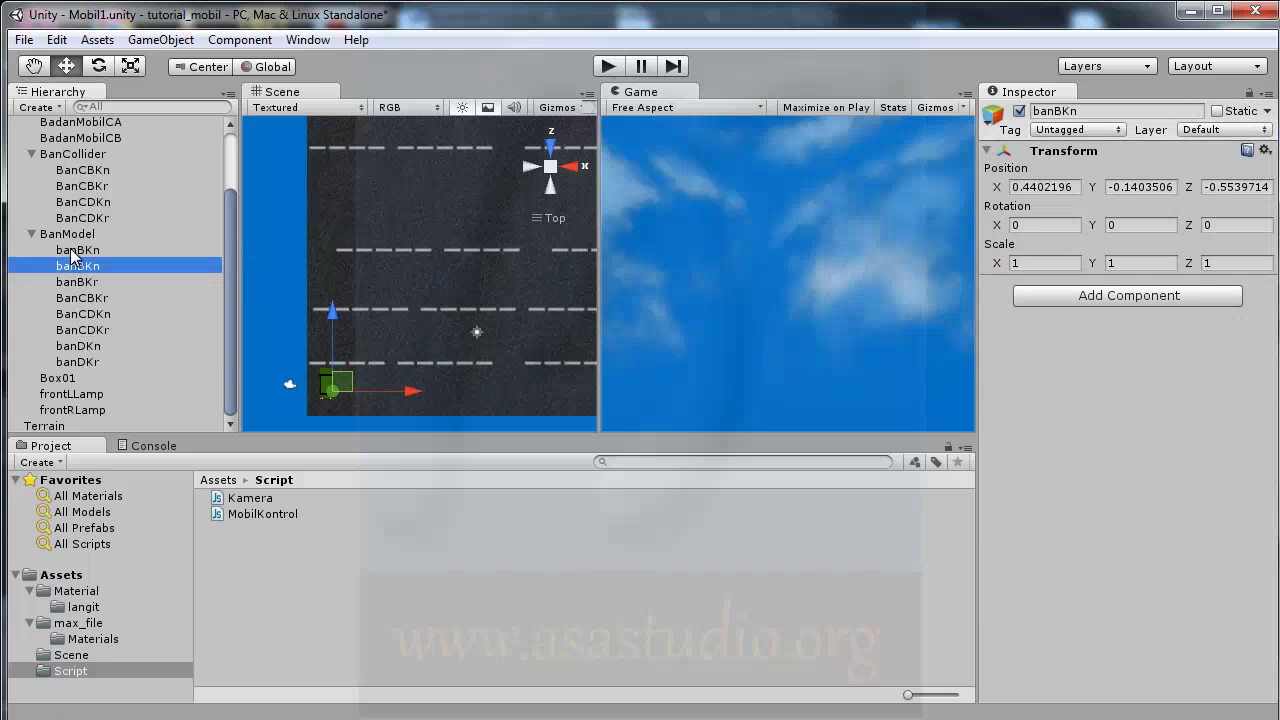
{"action": "left_click", "coordinate": [74, 252]}
{"action": "left_click", "coordinate": [72, 268]}
{"action": "left_click", "coordinate": [72, 251]}
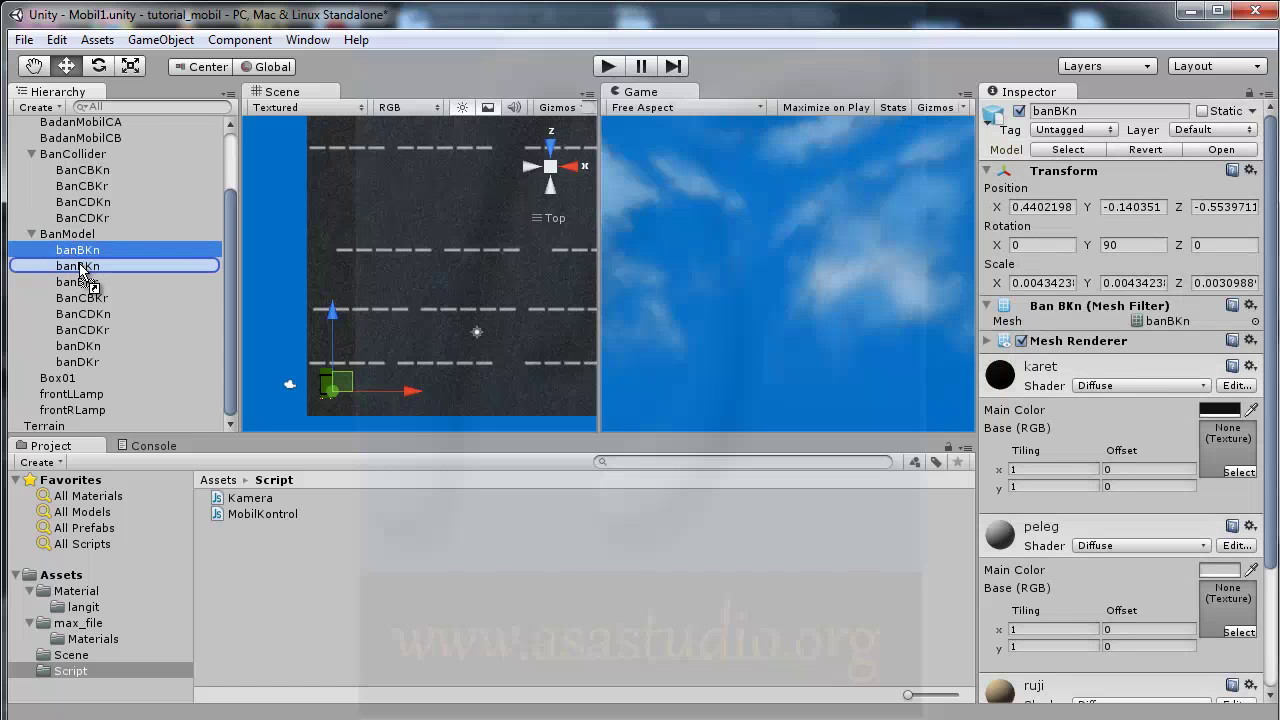
{"action": "left_click_drag", "start_coordinate": [62, 252], "coordinate": [74, 268]}
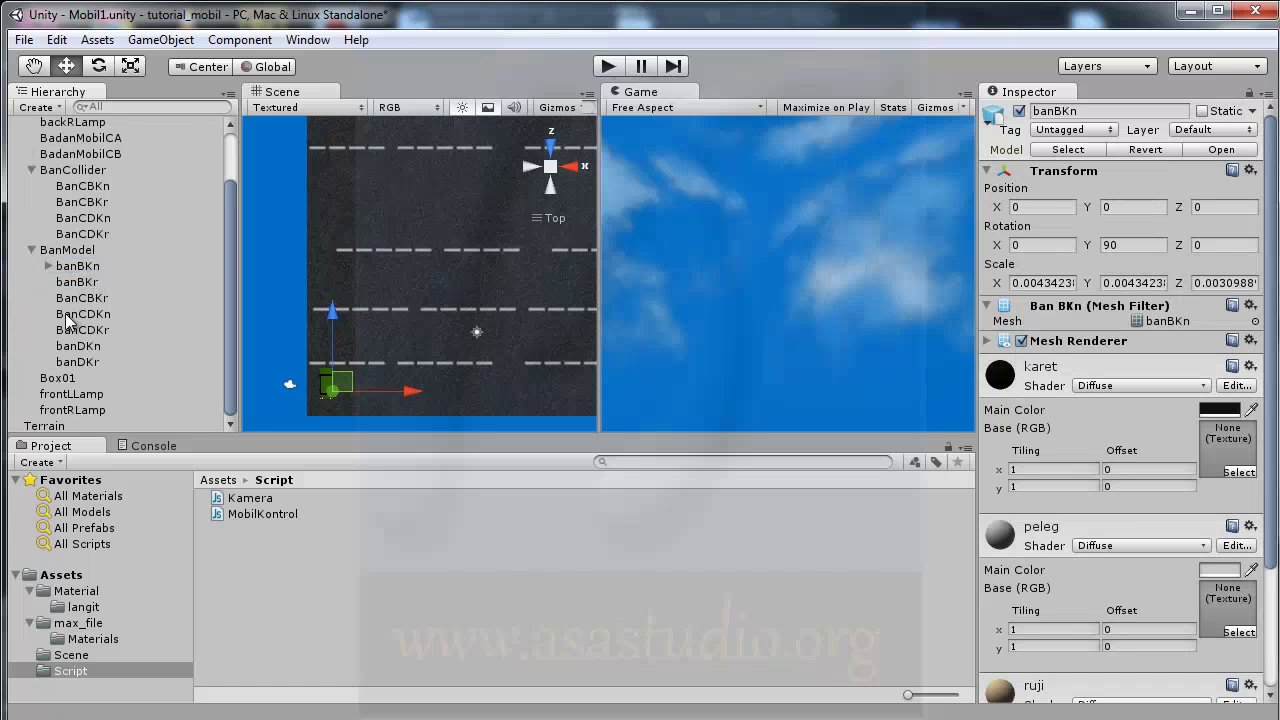
- Rename the BanCBKr copy to banBKr and nest the banBKr wheel mesh inside it
{"action": "left_click", "coordinate": [70, 300]}
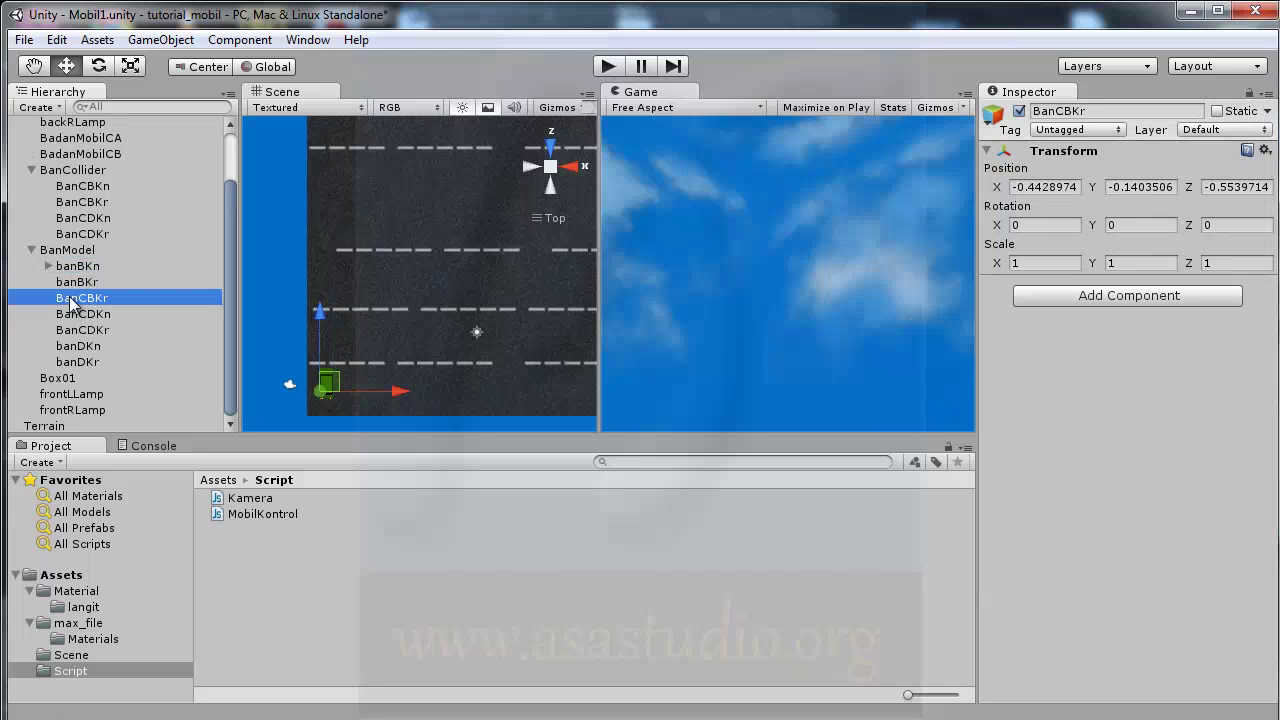
{"action": "left_click", "coordinate": [68, 302]}
{"action": "left_click", "coordinate": [58, 295]}
{"action": "key", "text": "Delete"}
{"action": "type", "text": "b"}
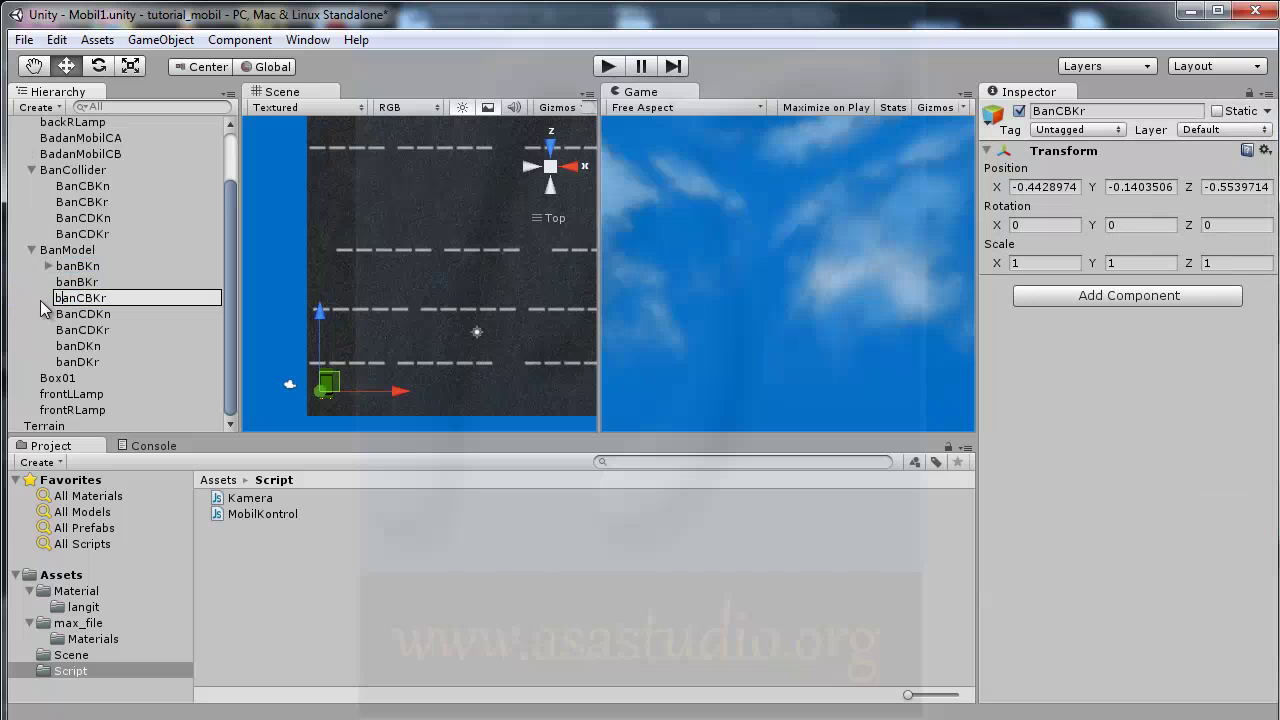
{"action": "key", "text": "Delete"}
{"action": "left_click", "coordinate": [74, 284]}
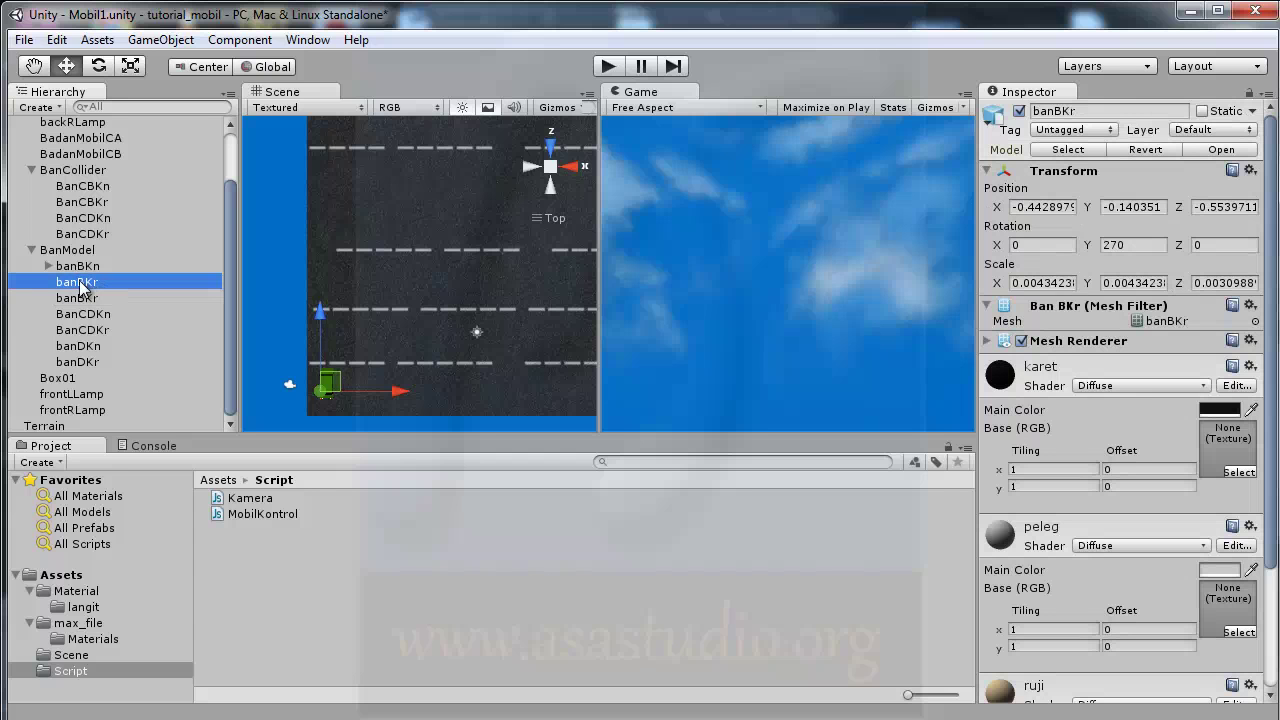
{"action": "left_click_drag", "start_coordinate": [80, 285], "coordinate": [78, 298]}
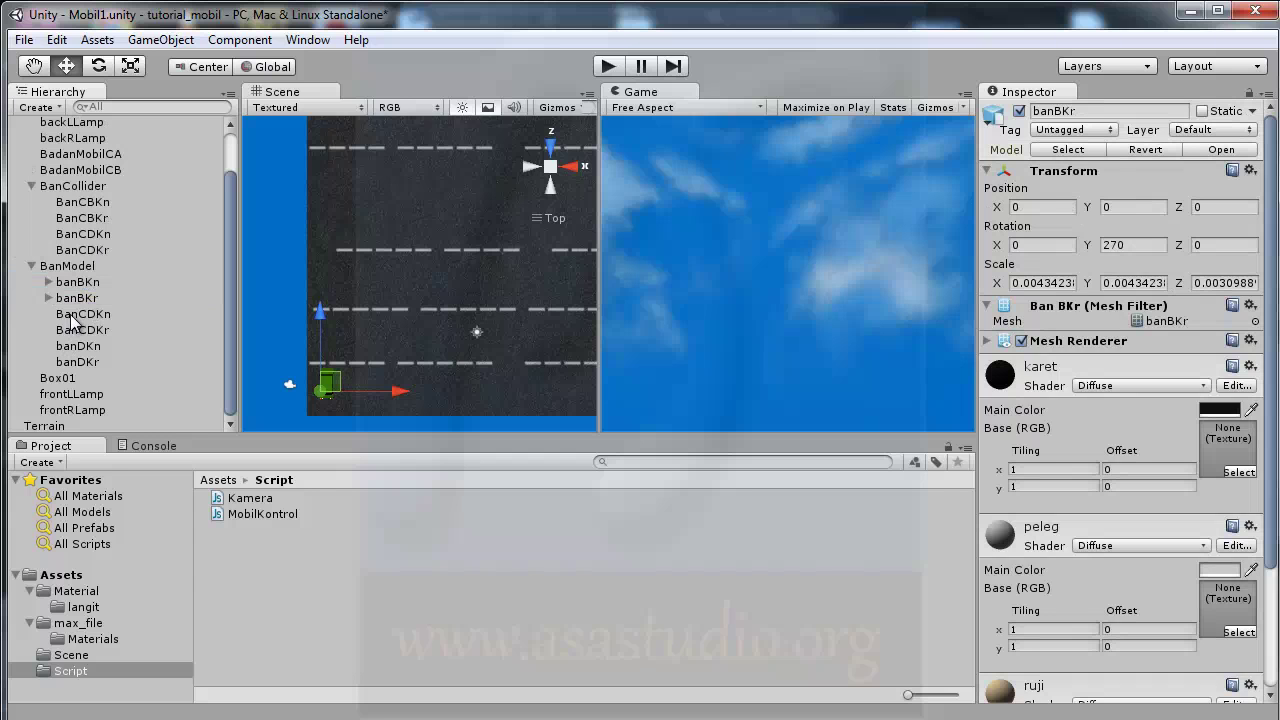
- Rename the BanCDKn copy to banDKn and select the banDKn wheel mesh
{"action": "left_click", "coordinate": [72, 318]}
{"action": "left_click", "coordinate": [72, 318]}
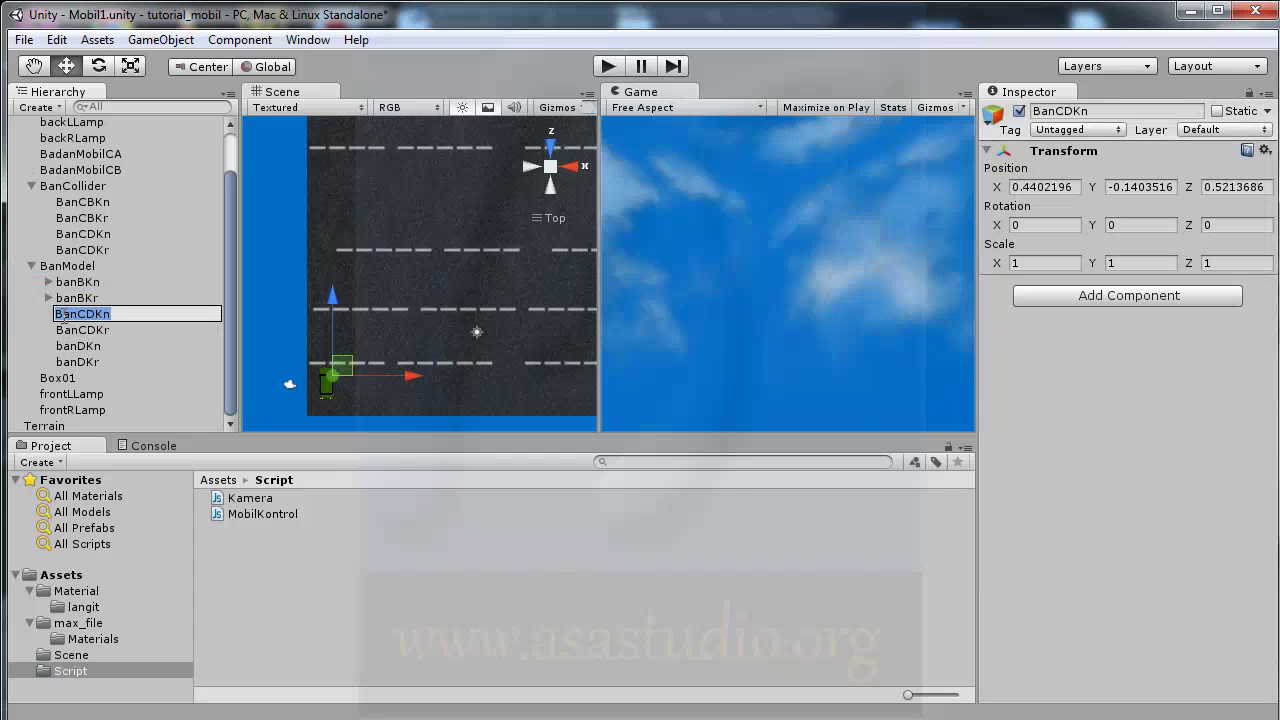
{"action": "type", "text": "b"}
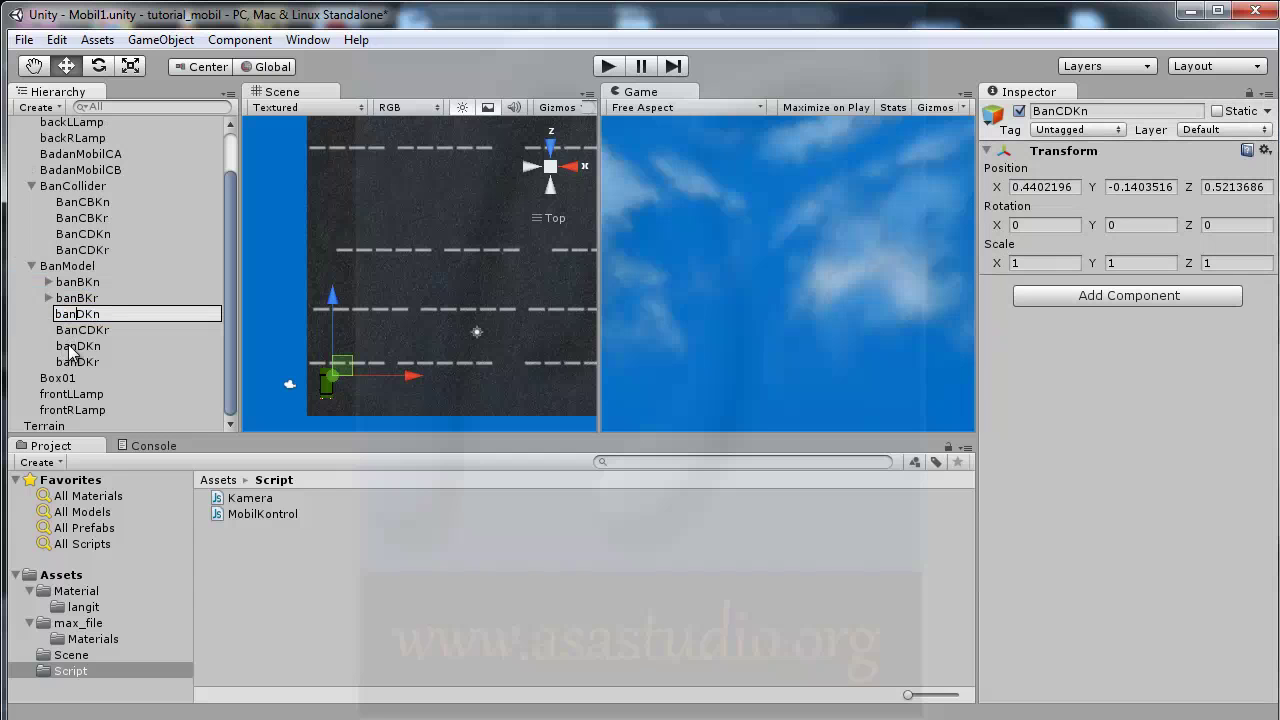
{"action": "key", "text": "Return"}
{"action": "left_click", "coordinate": [70, 350]}
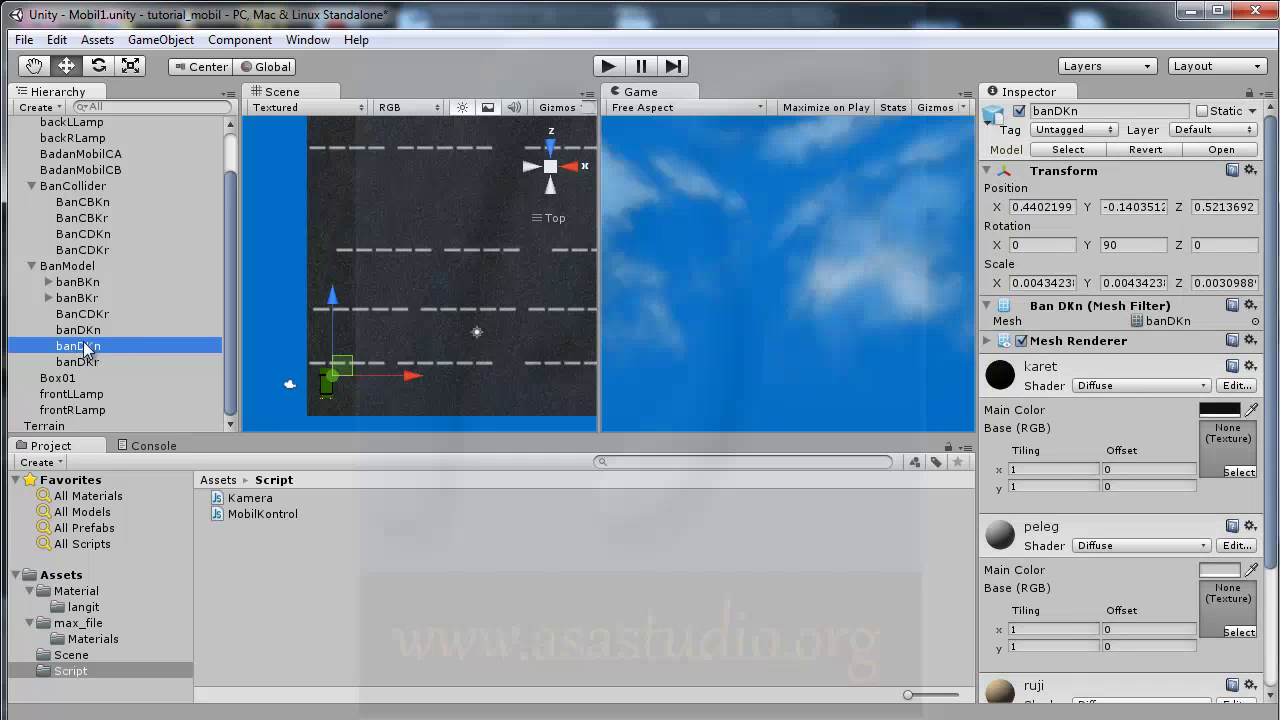
- Nest the banDKn wheel mesh under the new banDKn and check each wheel parent object
{"action": "left_click_drag", "start_coordinate": [88, 350], "coordinate": [87, 334]}
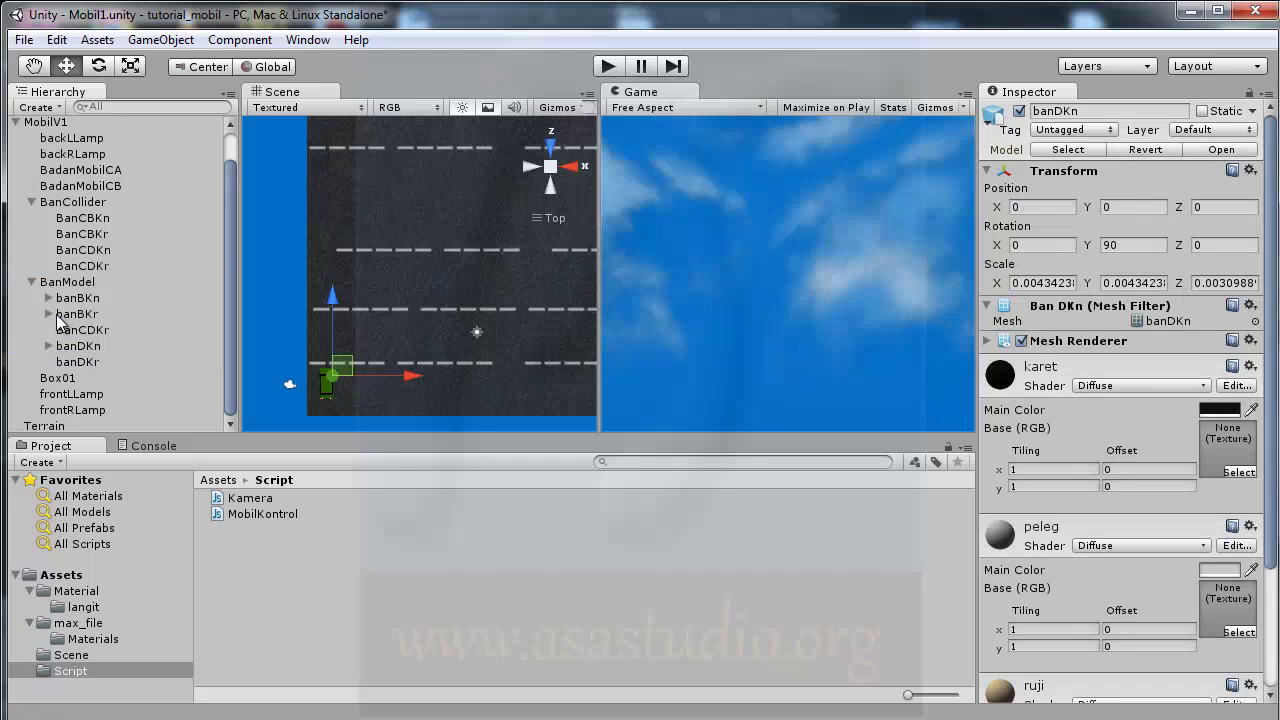
{"action": "left_click", "coordinate": [76, 314]}
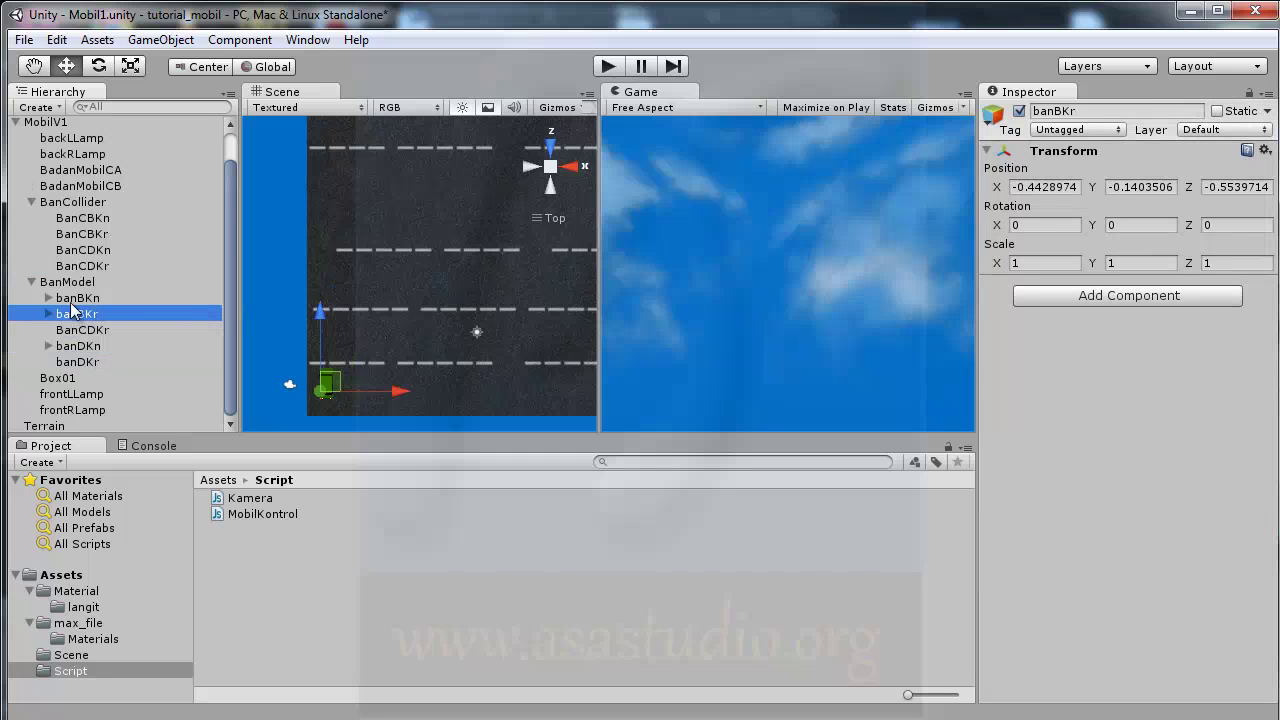
{"action": "left_click", "coordinate": [65, 300]}
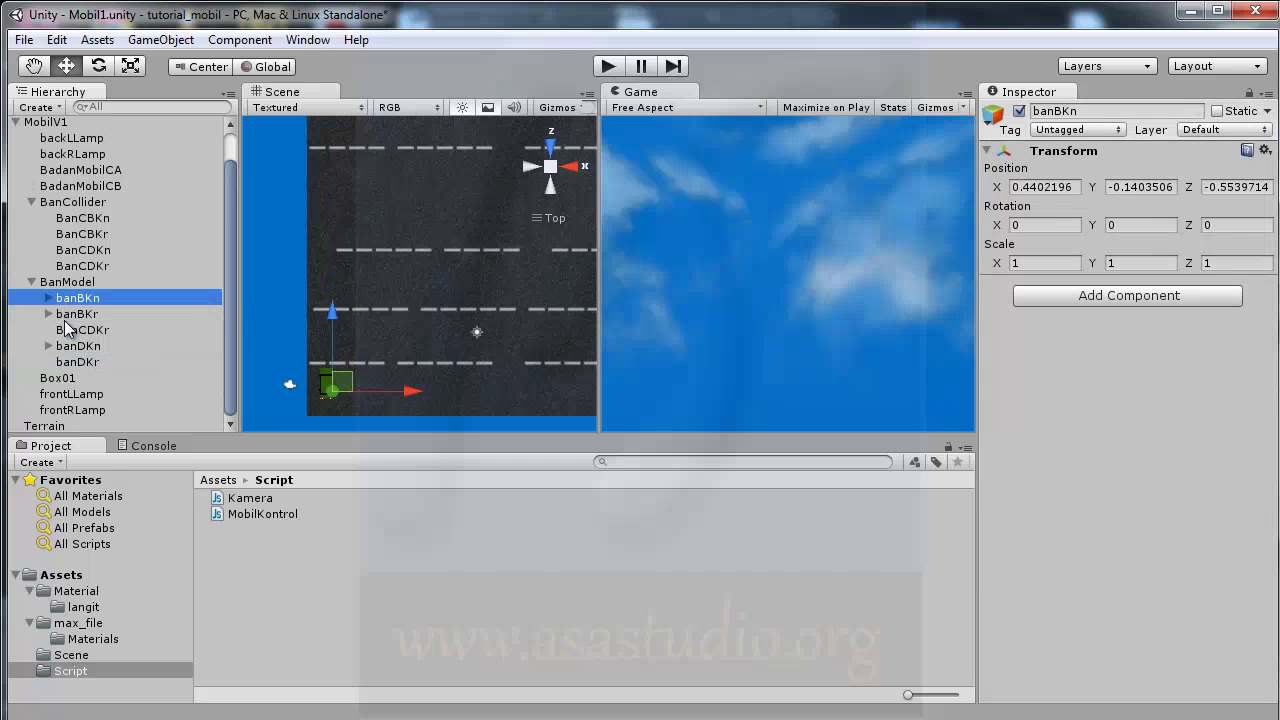
{"action": "left_click", "coordinate": [66, 318]}
{"action": "left_click", "coordinate": [66, 350]}
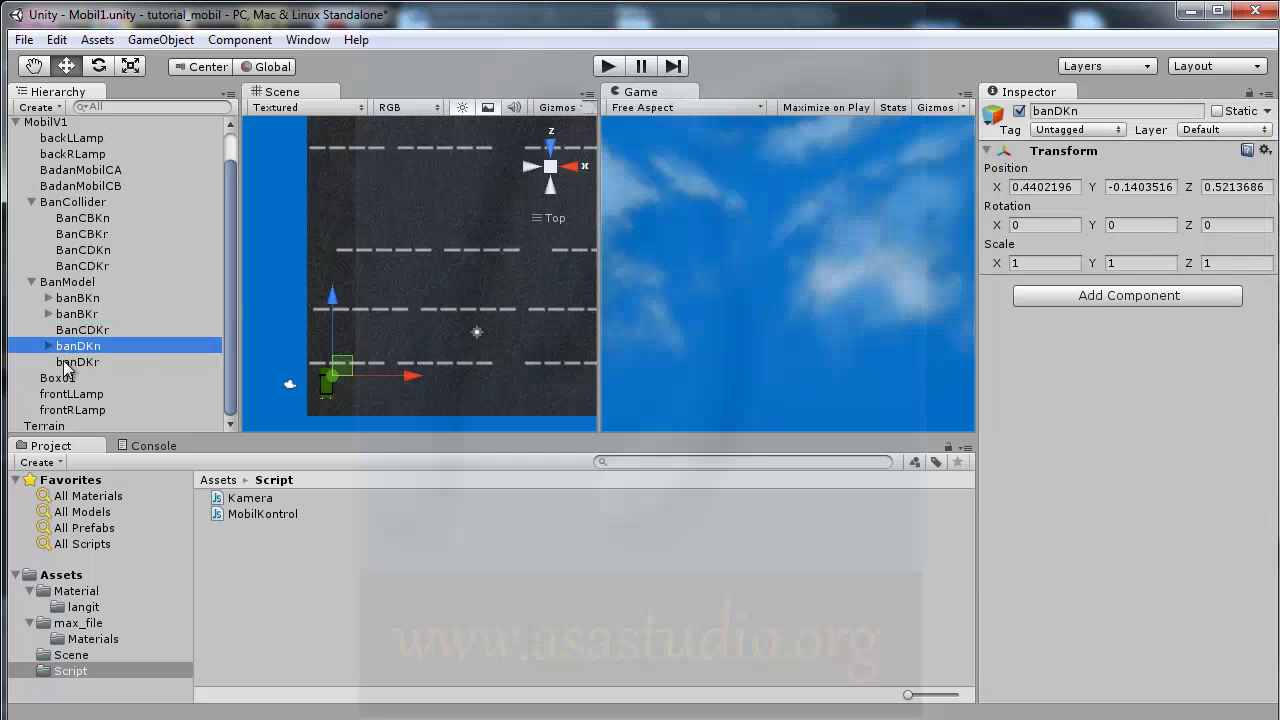
- Rename BanCDKr to banDKr and make the banDKr wheel mesh its child
{"action": "left_click", "coordinate": [66, 364]}
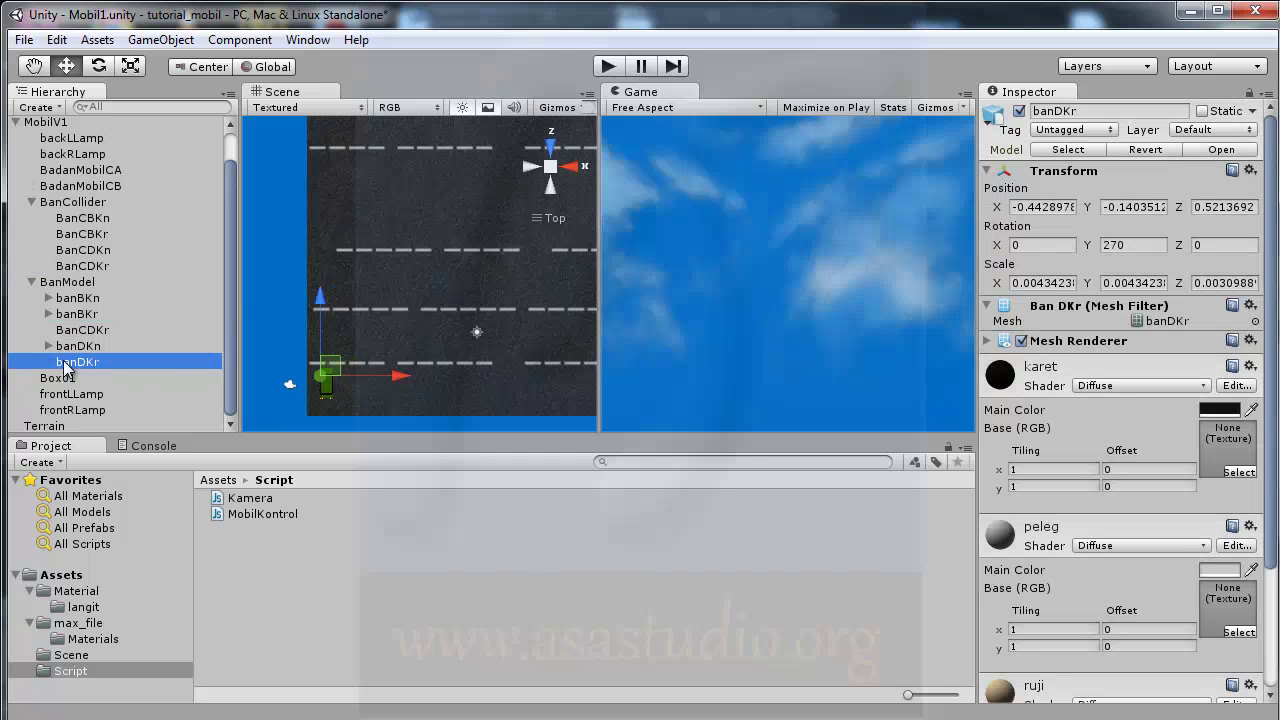
{"action": "left_click", "coordinate": [73, 339]}
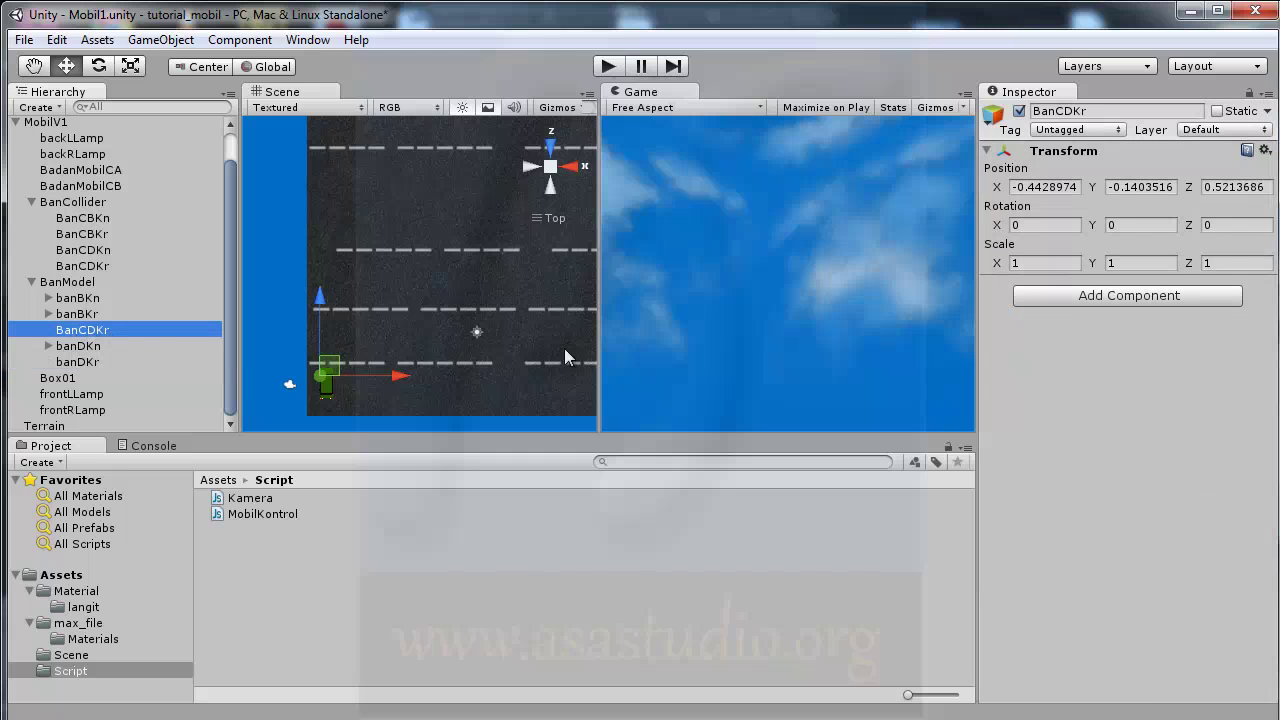
{"action": "left_click", "coordinate": [62, 335]}
{"action": "type", "text": "b"}
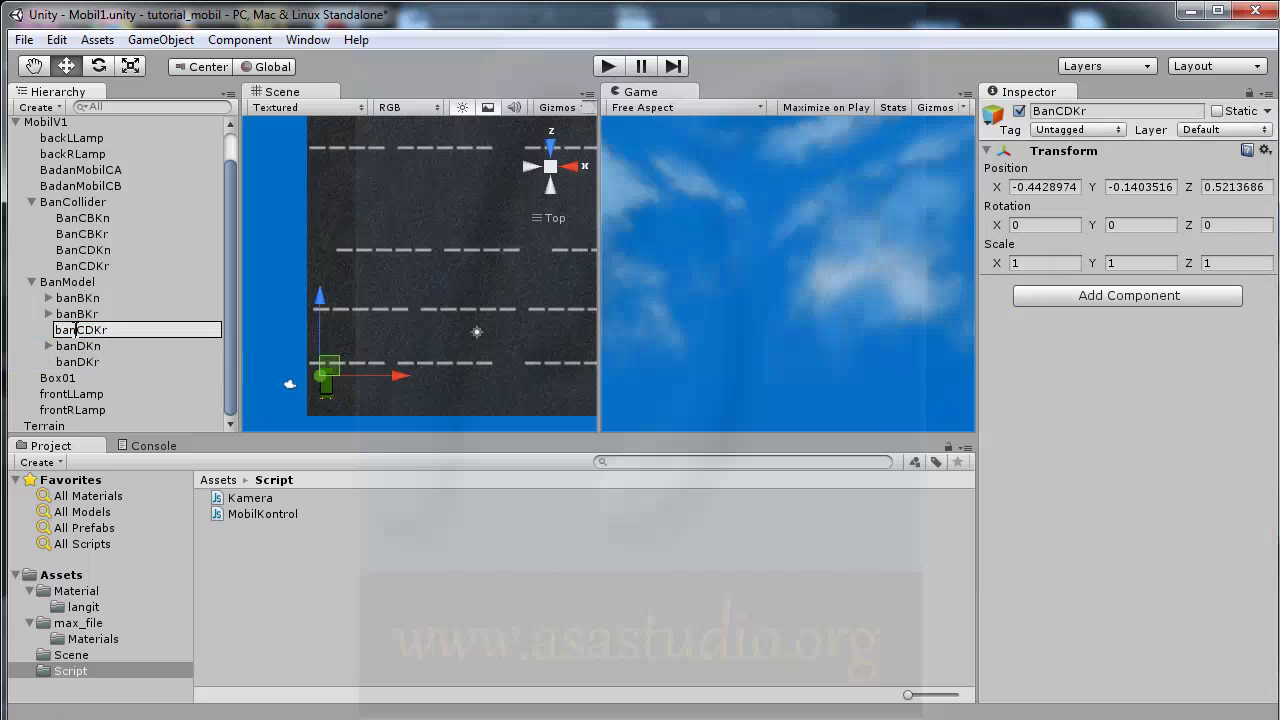
{"action": "left_click", "coordinate": [77, 360]}
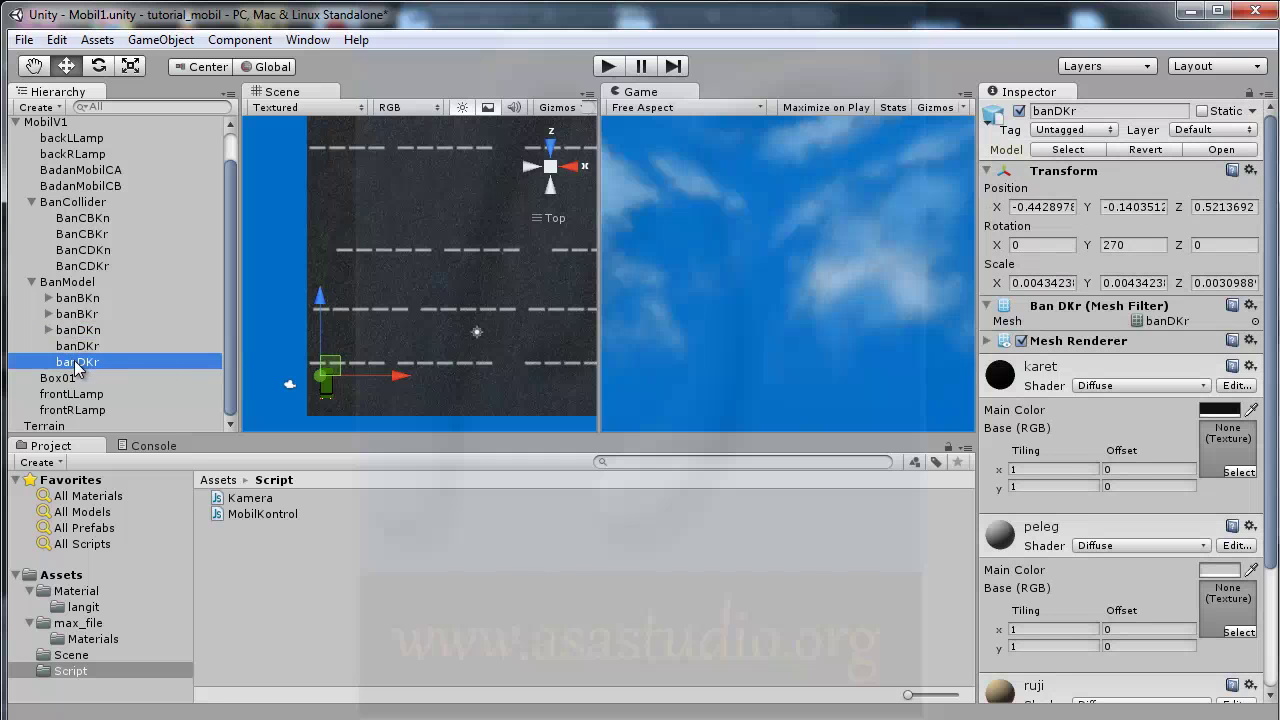
{"action": "left_click_drag", "start_coordinate": [77, 365], "coordinate": [80, 348]}
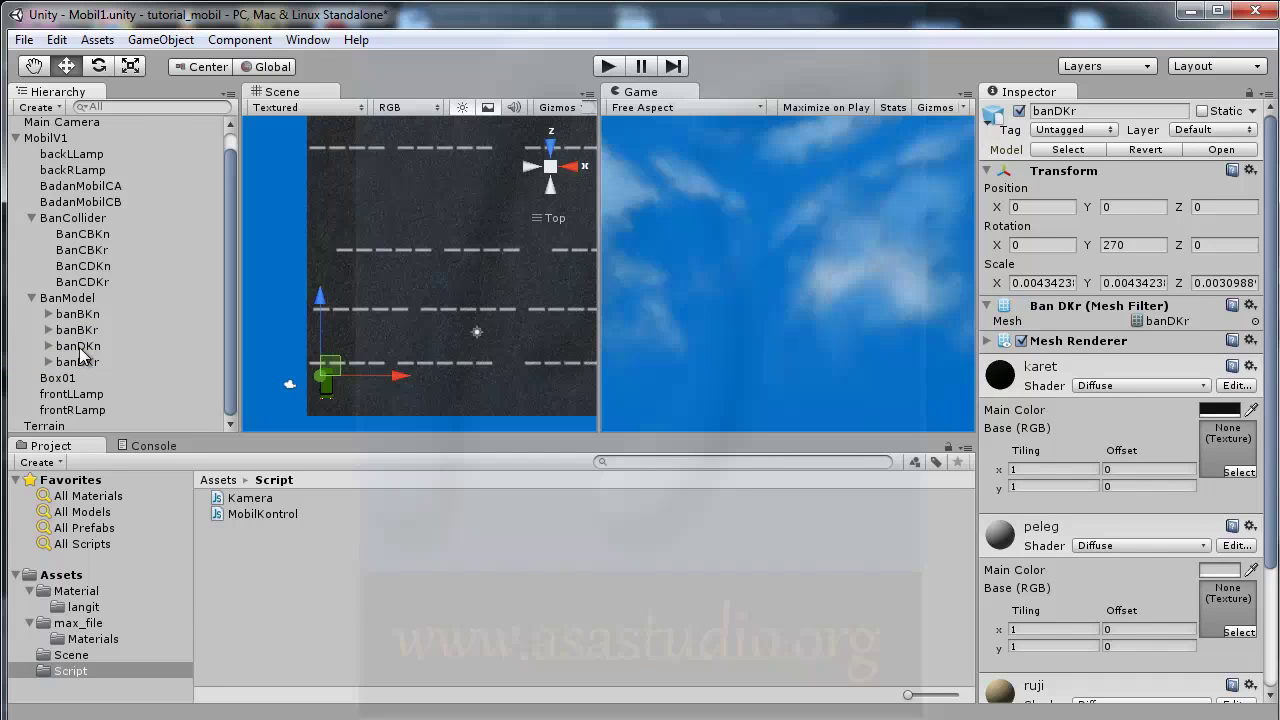
- Play the scene to test-drive the car with the re-parented wheels, then stop it
{"action": "left_click", "coordinate": [607, 67]}
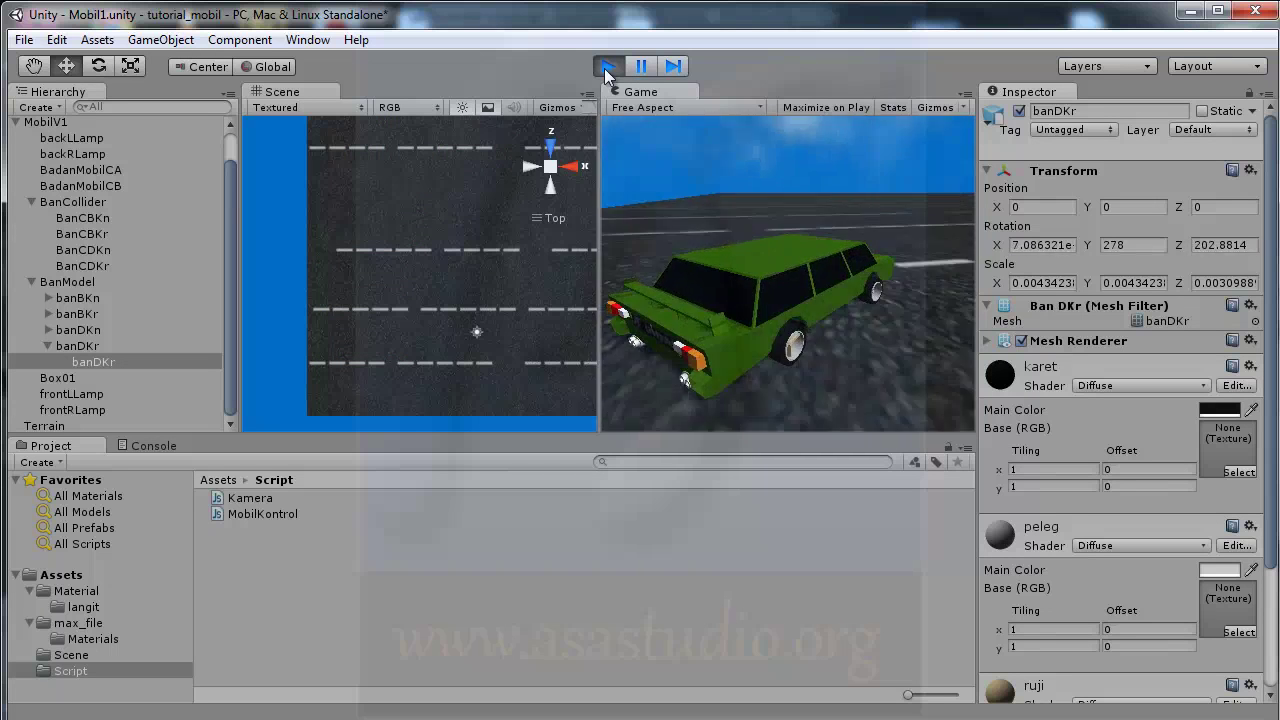
{"action": "left_click", "coordinate": [605, 67]}
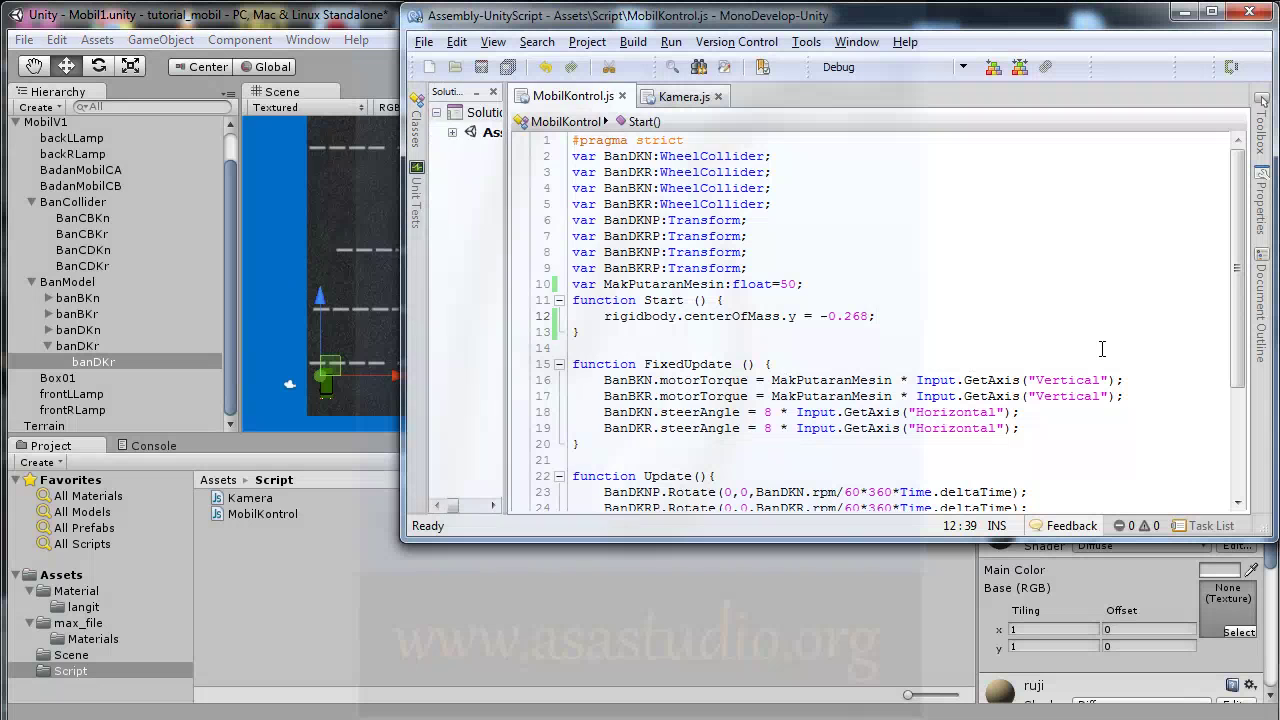
- Change lines 27–28 to (BanDKN.steerAngle*4)-90 and (BanDKR.steerAngle*4)-90
{"action": "scroll", "coordinate": [1141, 346], "scroll_direction": "down", "scroll_amount": 3}
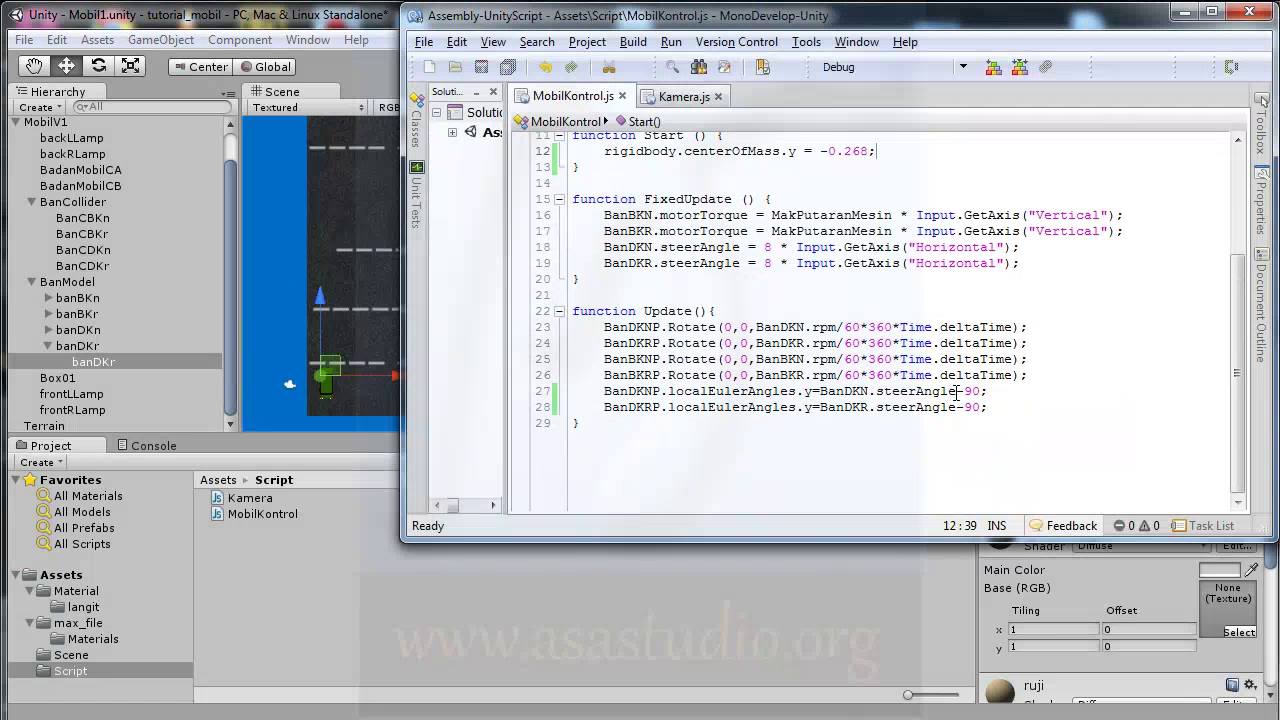
{"action": "left_click", "coordinate": [958, 391]}
{"action": "type", "text": "*4)"}
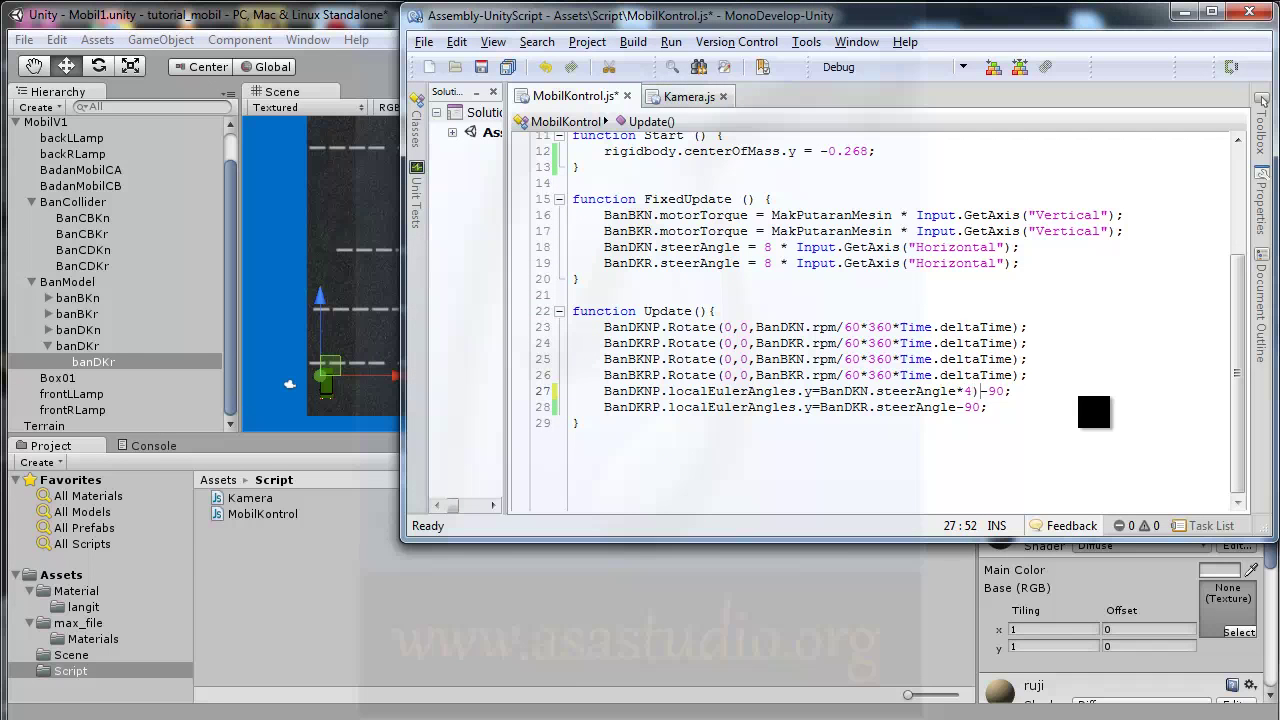
{"action": "left_click", "coordinate": [972, 391]}
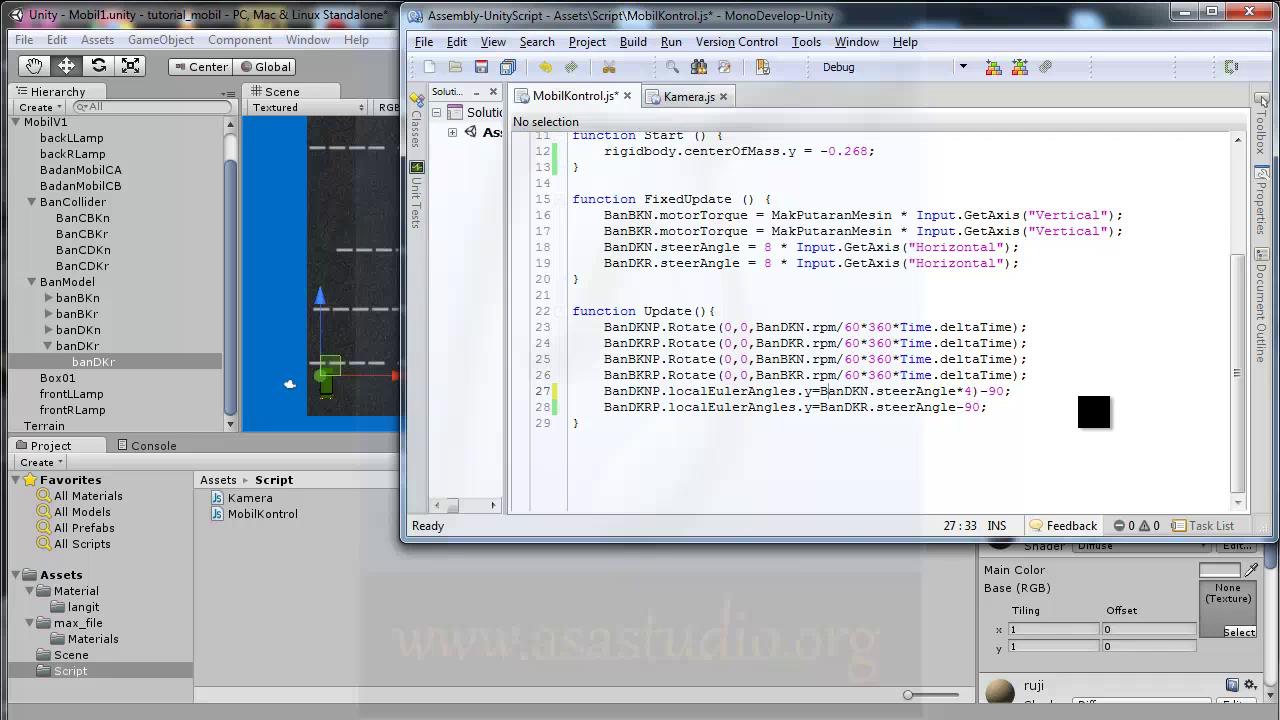
{"action": "type", "text": "("}
{"action": "key", "text": "Down"}
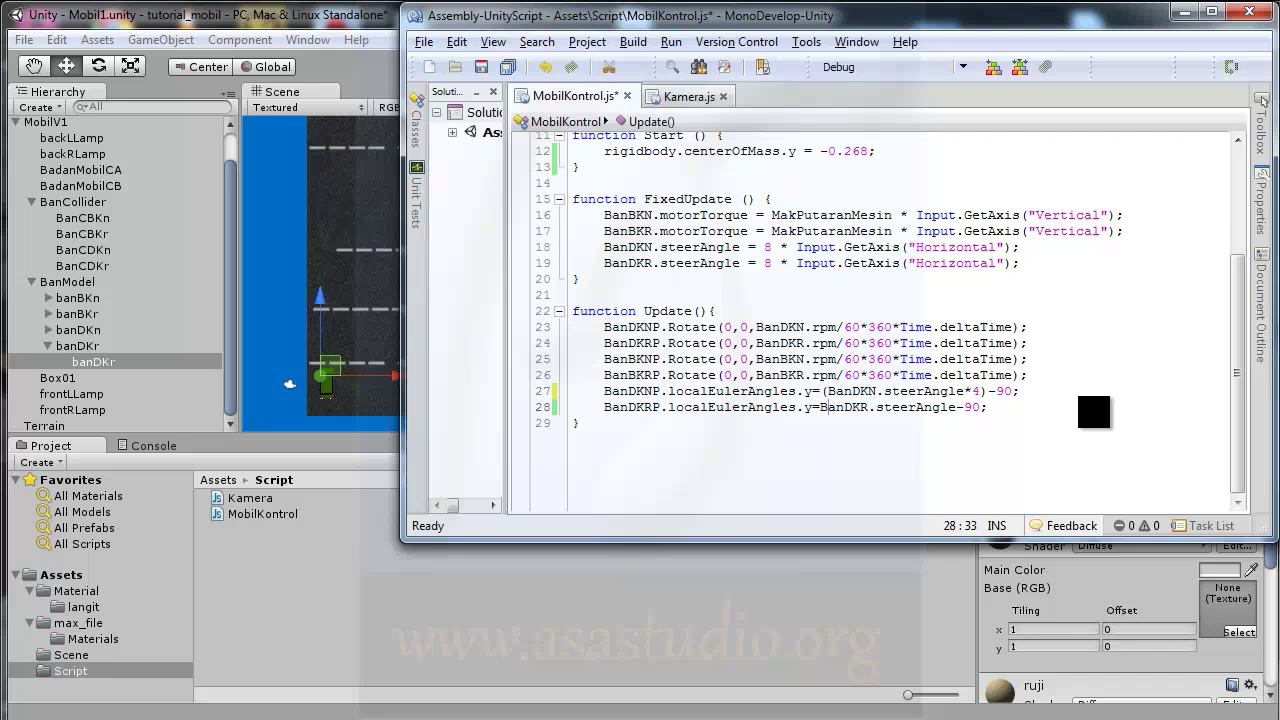
{"action": "type", "text": "("}
{"action": "key", "text": "Right"}
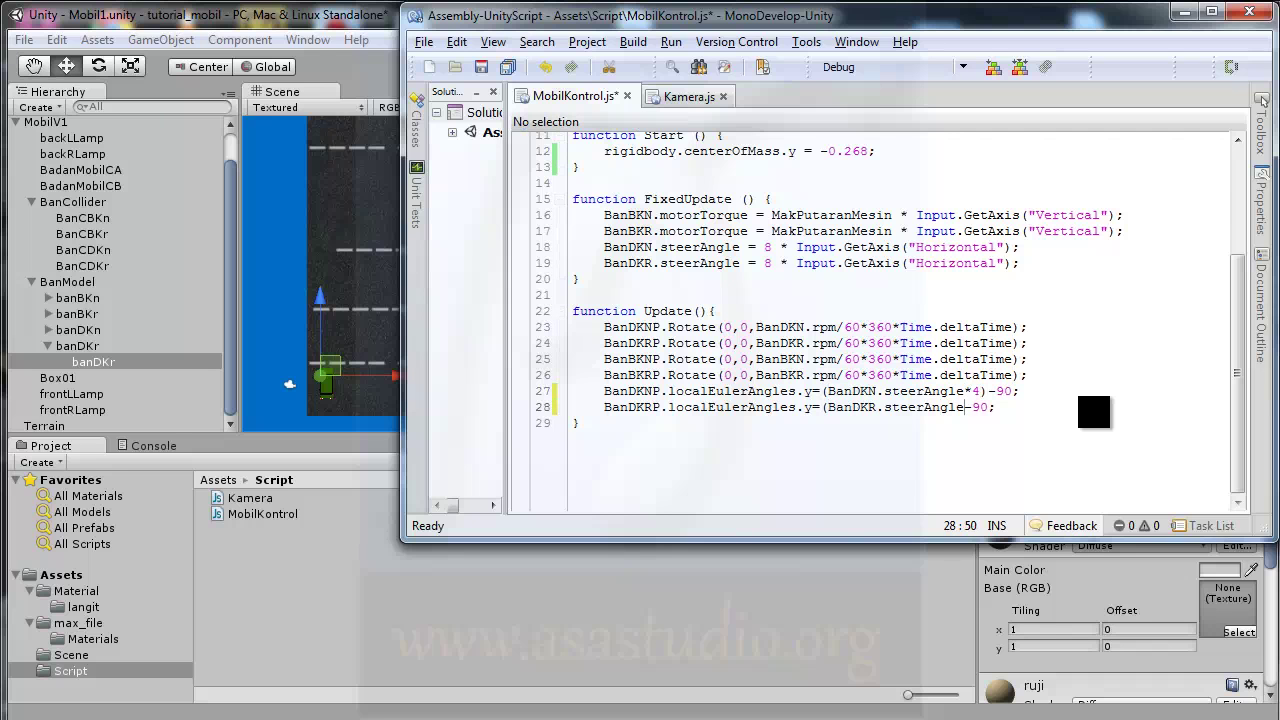
{"action": "type", "text": "*4)"}
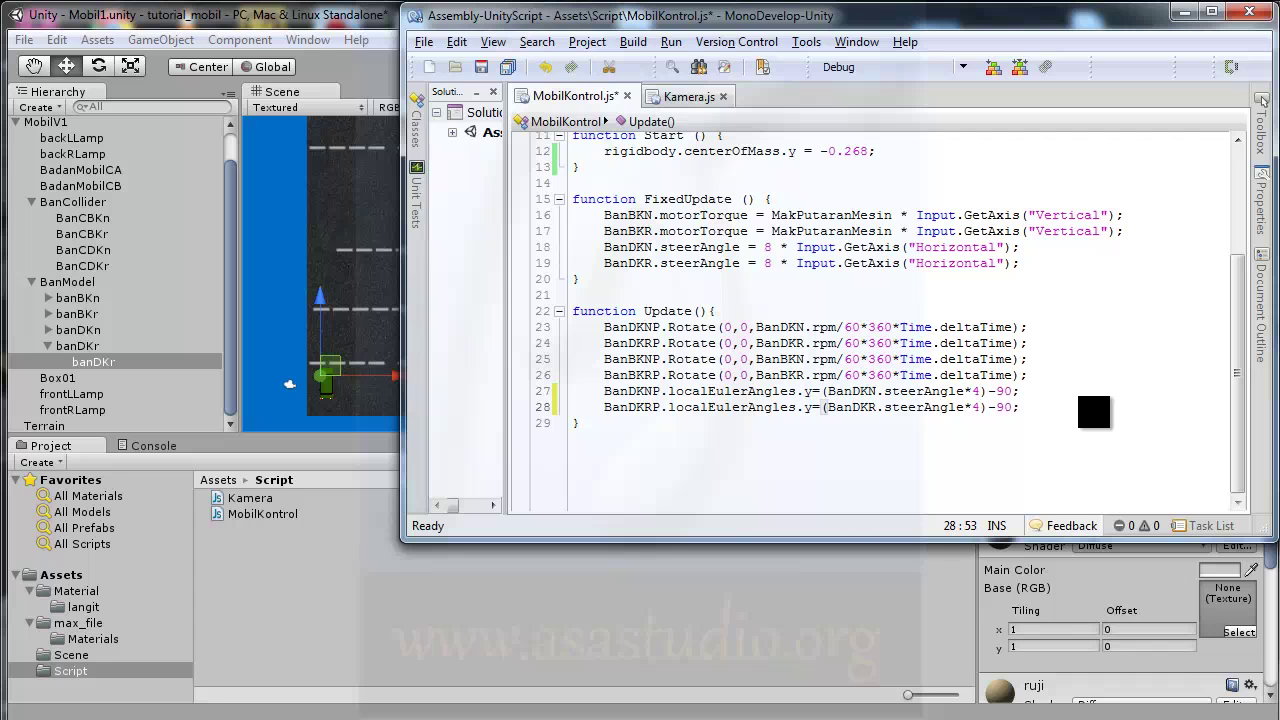
- Back in Unity, drive the car steering left and right with the arrow keys, then stop
{"action": "left_click", "coordinate": [357, 40]}
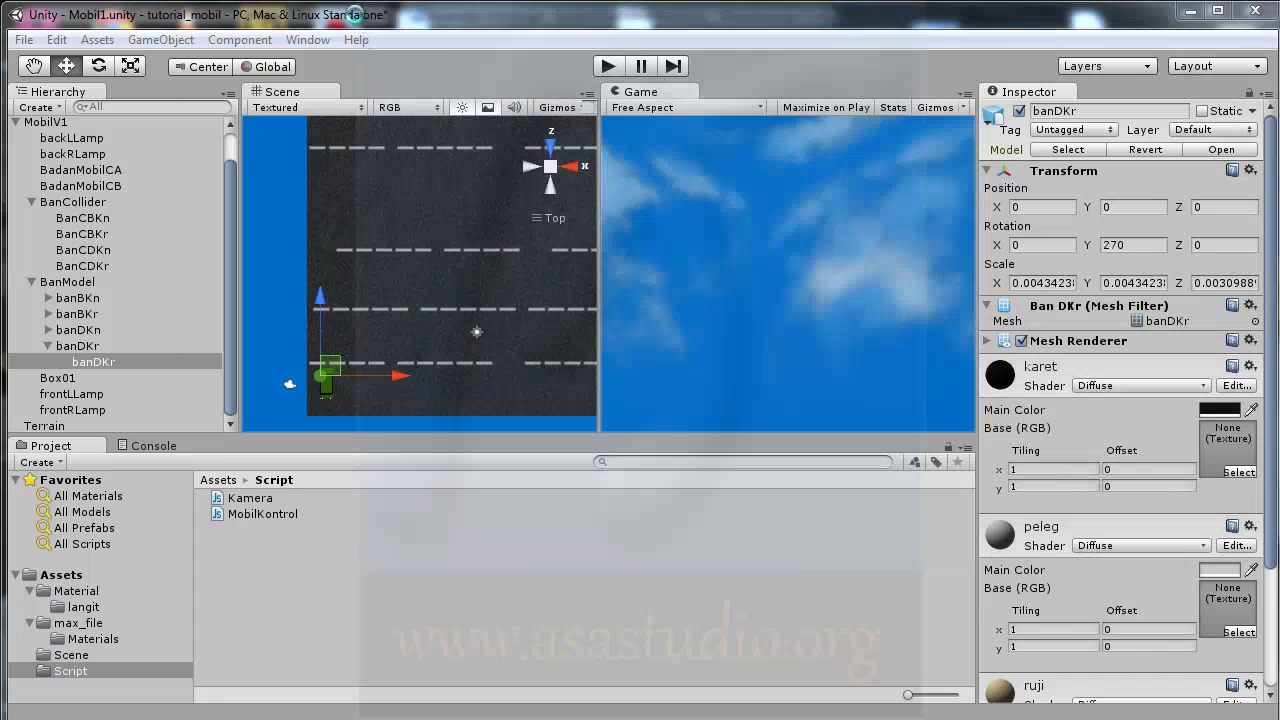
{"action": "left_click", "coordinate": [607, 66]}
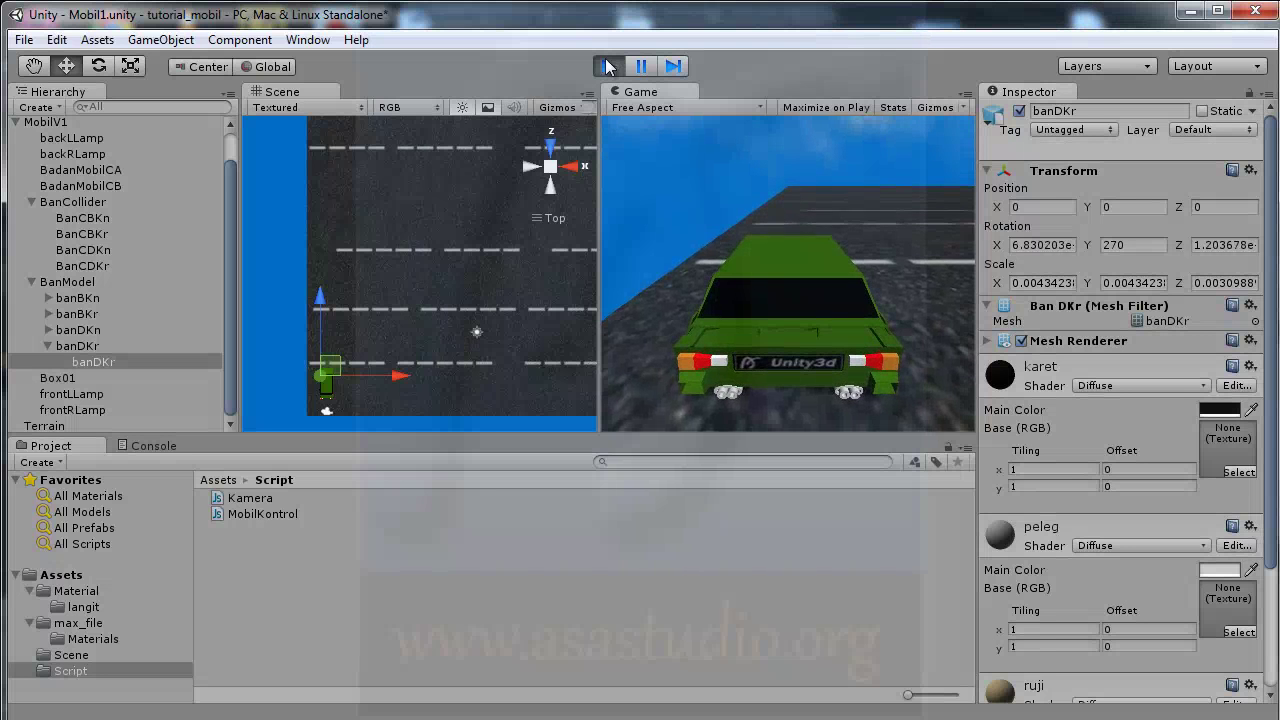
{"action": "key", "text": "Up"}
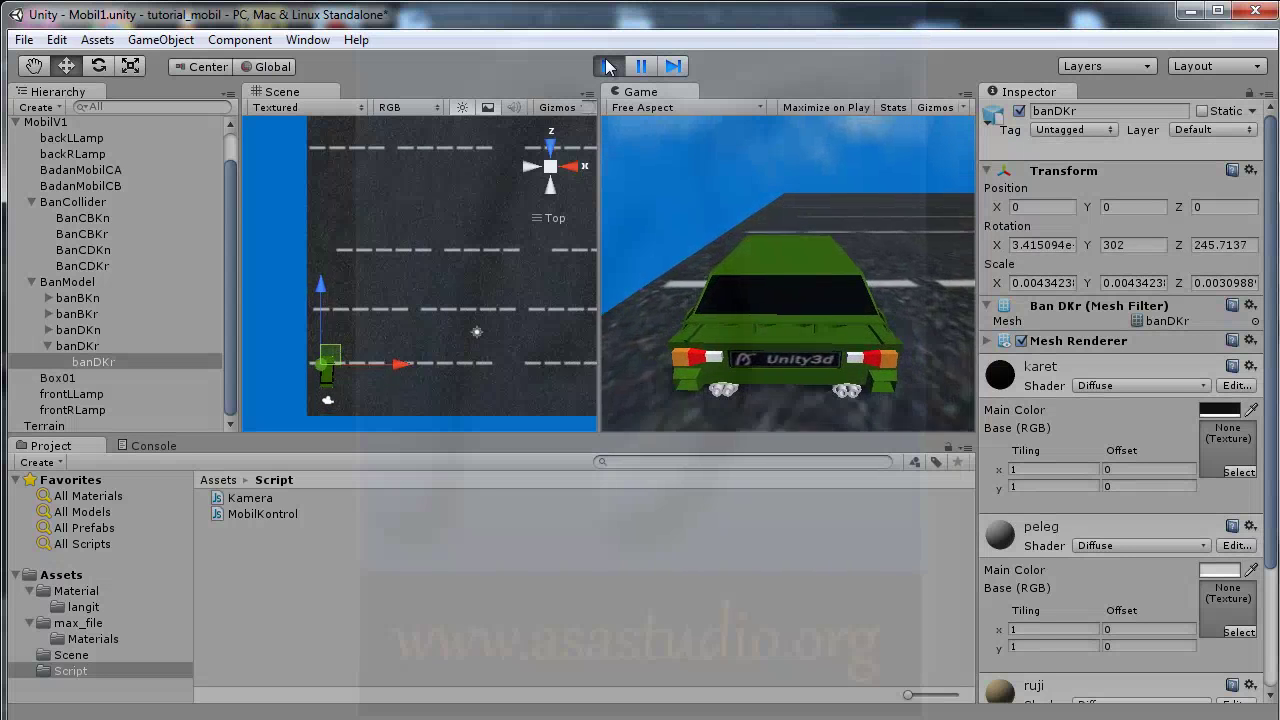
{"action": "key", "text": "Right"}
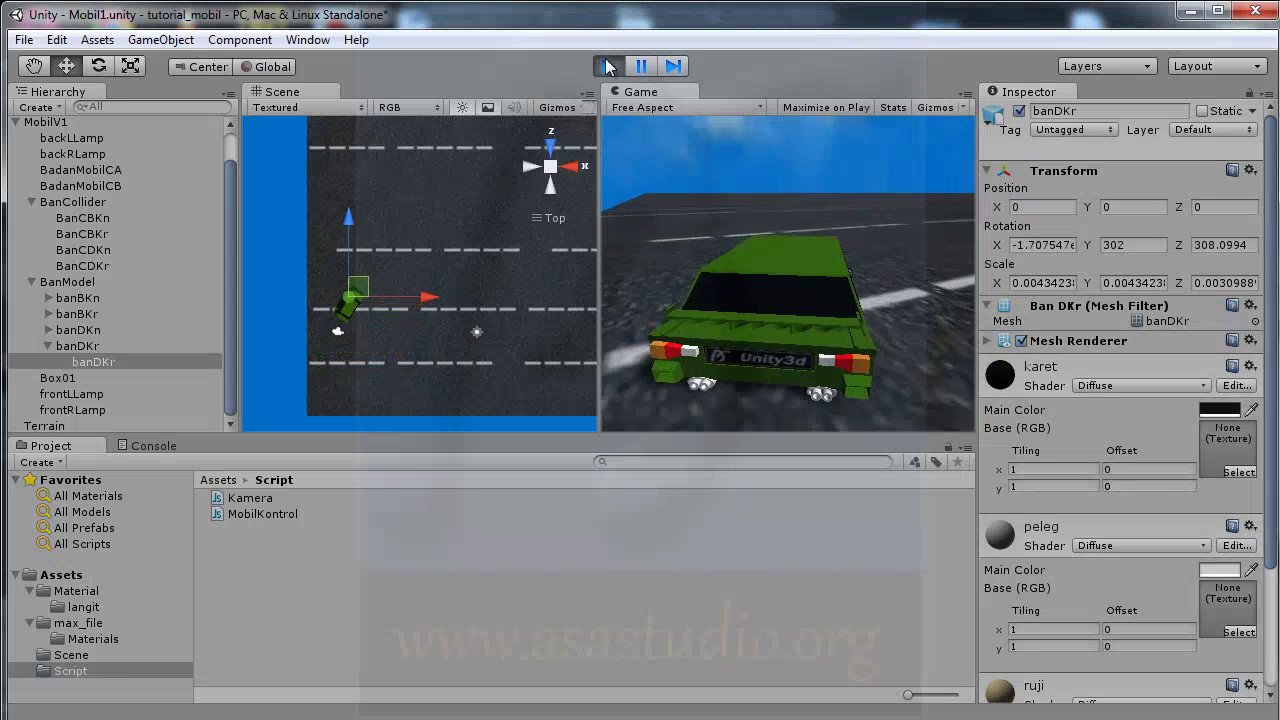
{"action": "key", "text": "Left"}
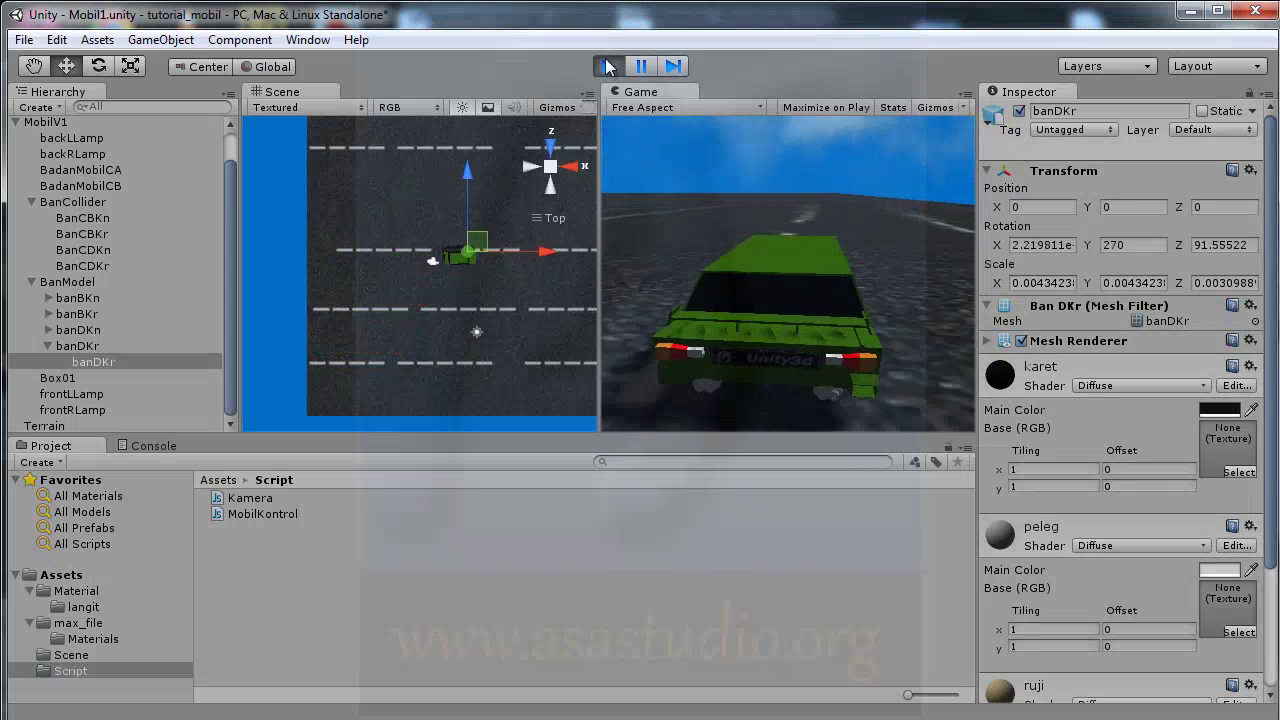
{"action": "key", "text": "Right"}
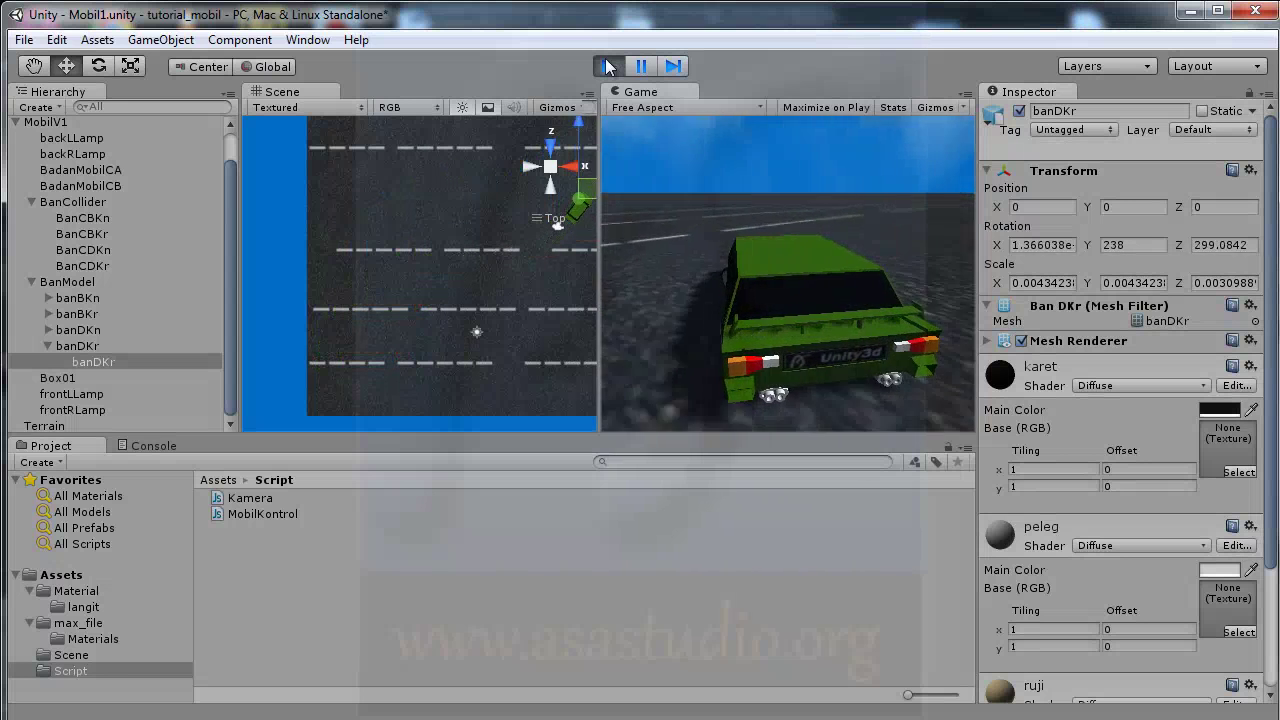
{"action": "key", "text": "Left"}
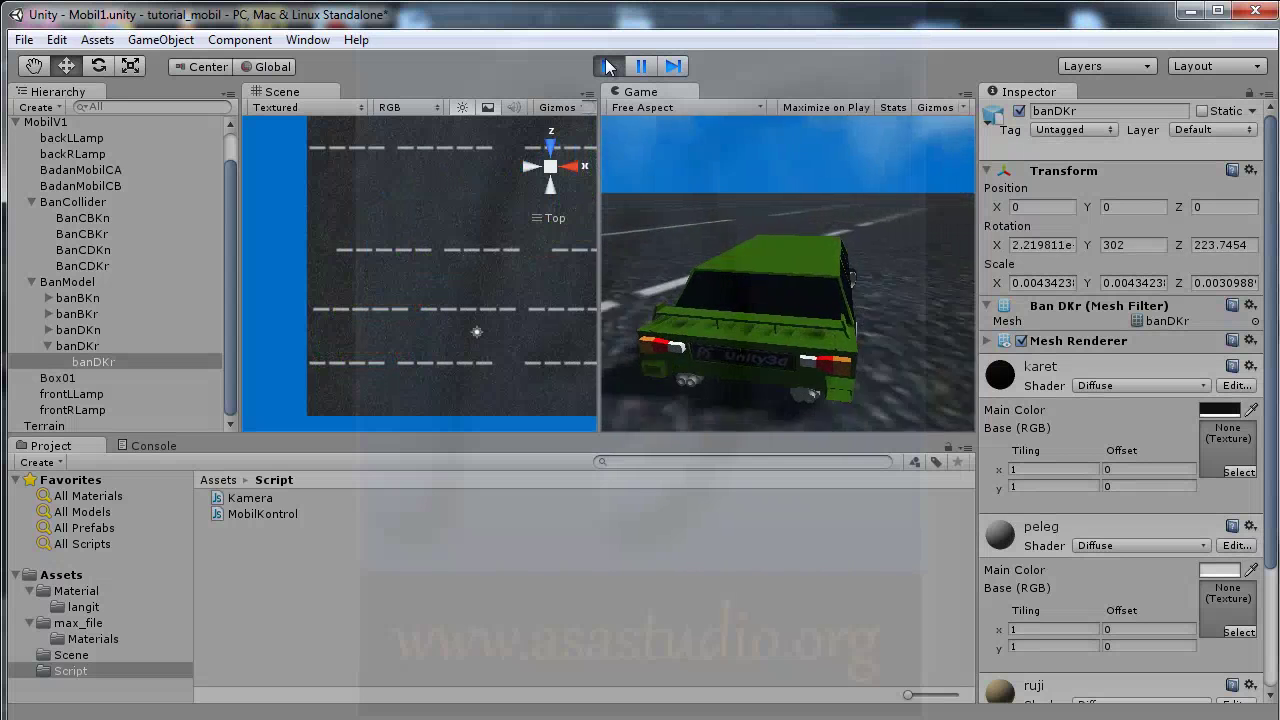
{"action": "key", "text": "Right"}
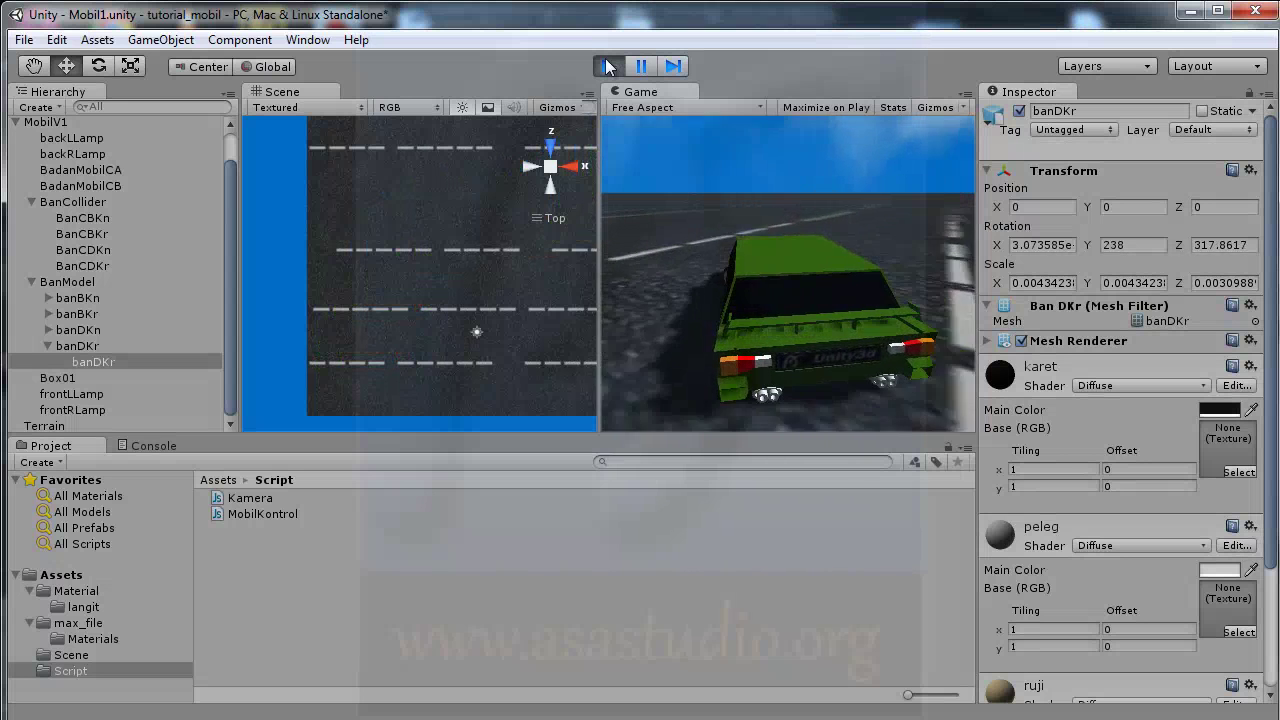
{"action": "key", "text": "Right"}
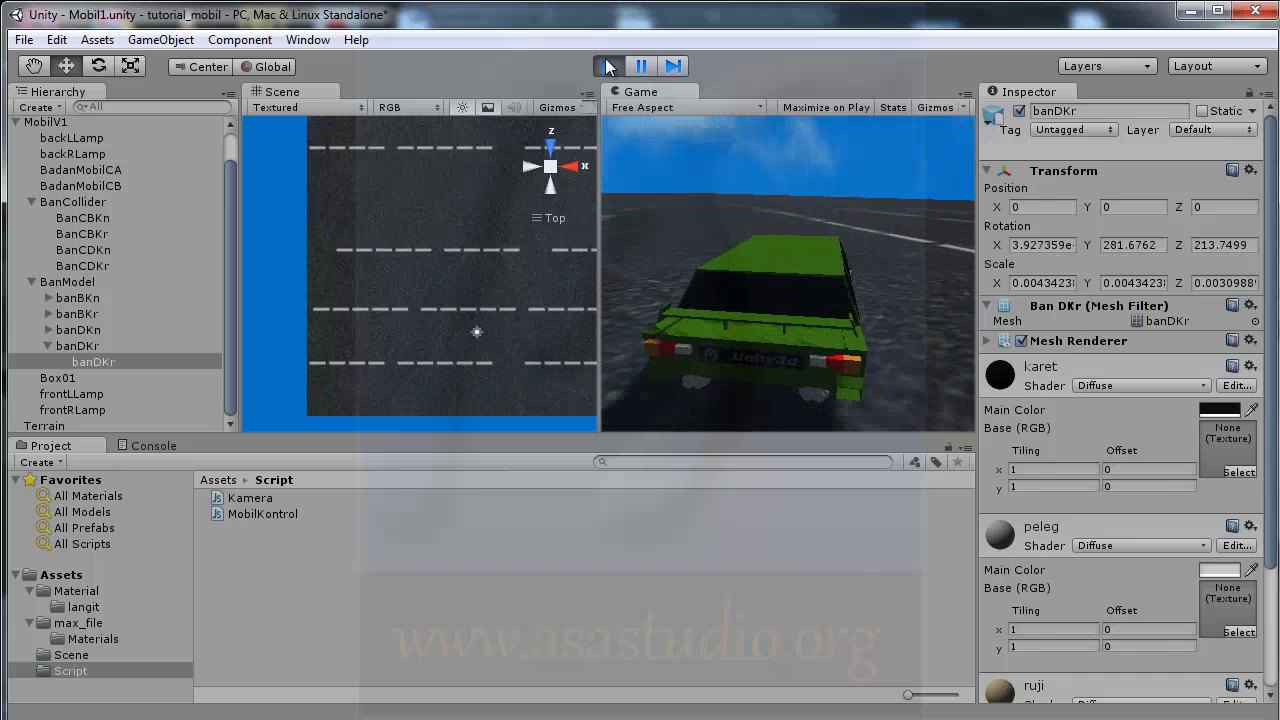
{"action": "key", "text": "Left"}
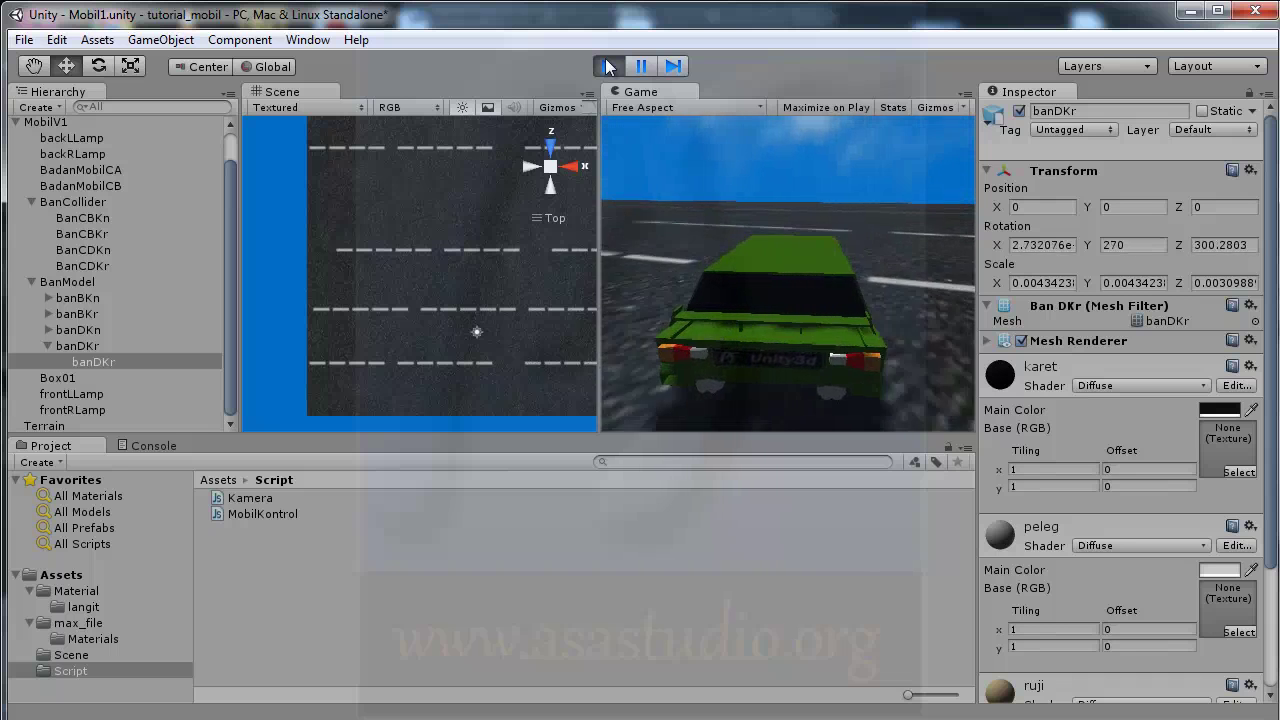
{"action": "key", "text": "Right"}
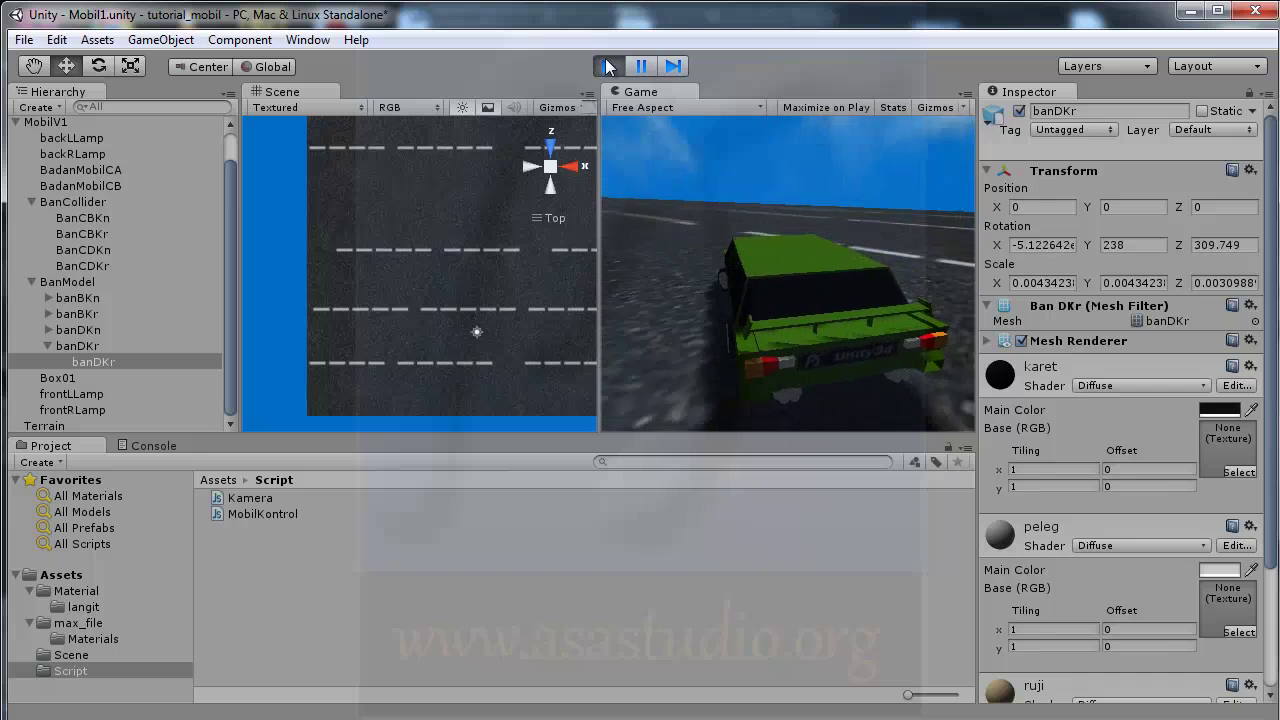
{"action": "key", "text": "Left"}
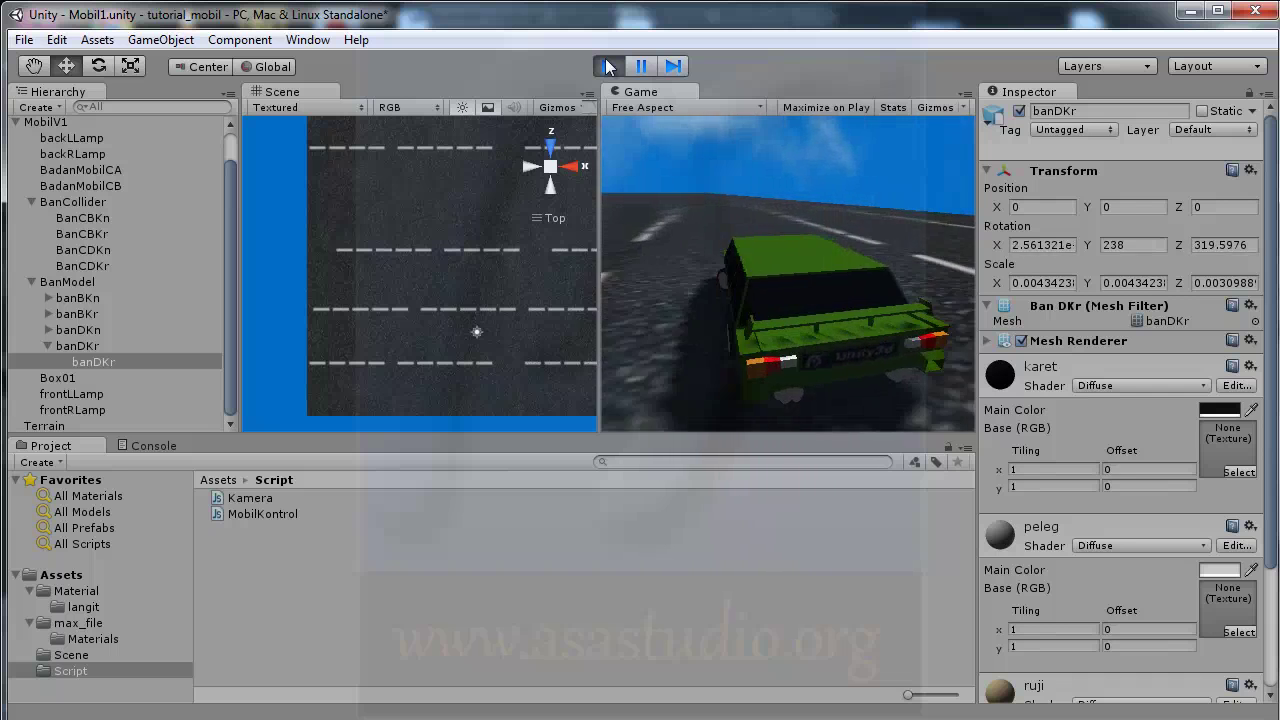
{"action": "left_click", "coordinate": [607, 66]}
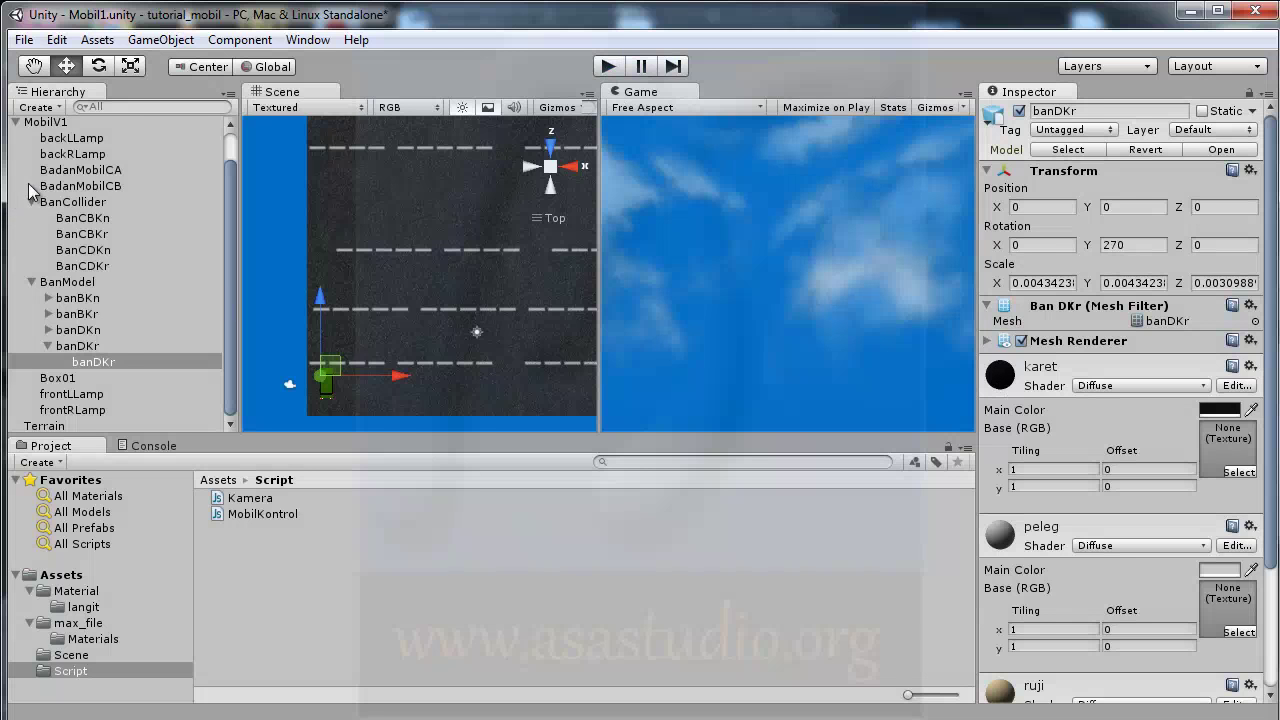
{"action": "left_click", "coordinate": [31, 201]}
{"action": "left_click", "coordinate": [31, 252]}
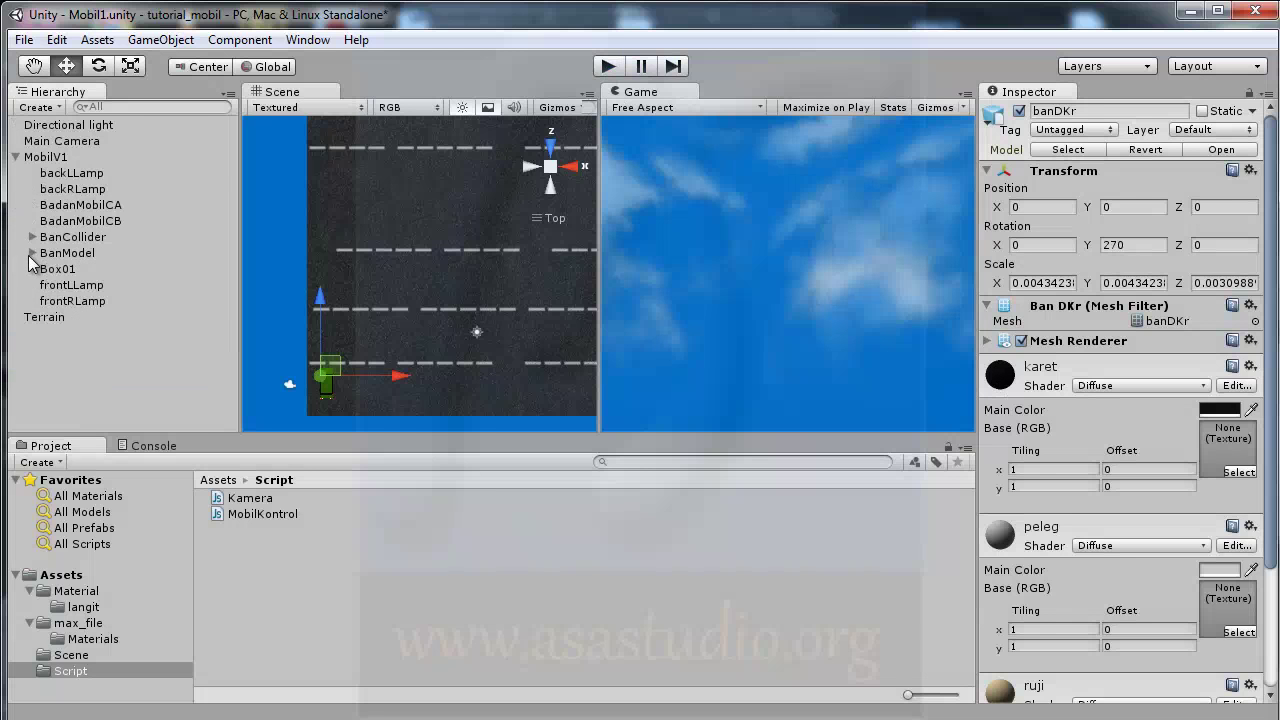
{"action": "left_click", "coordinate": [38, 160]}
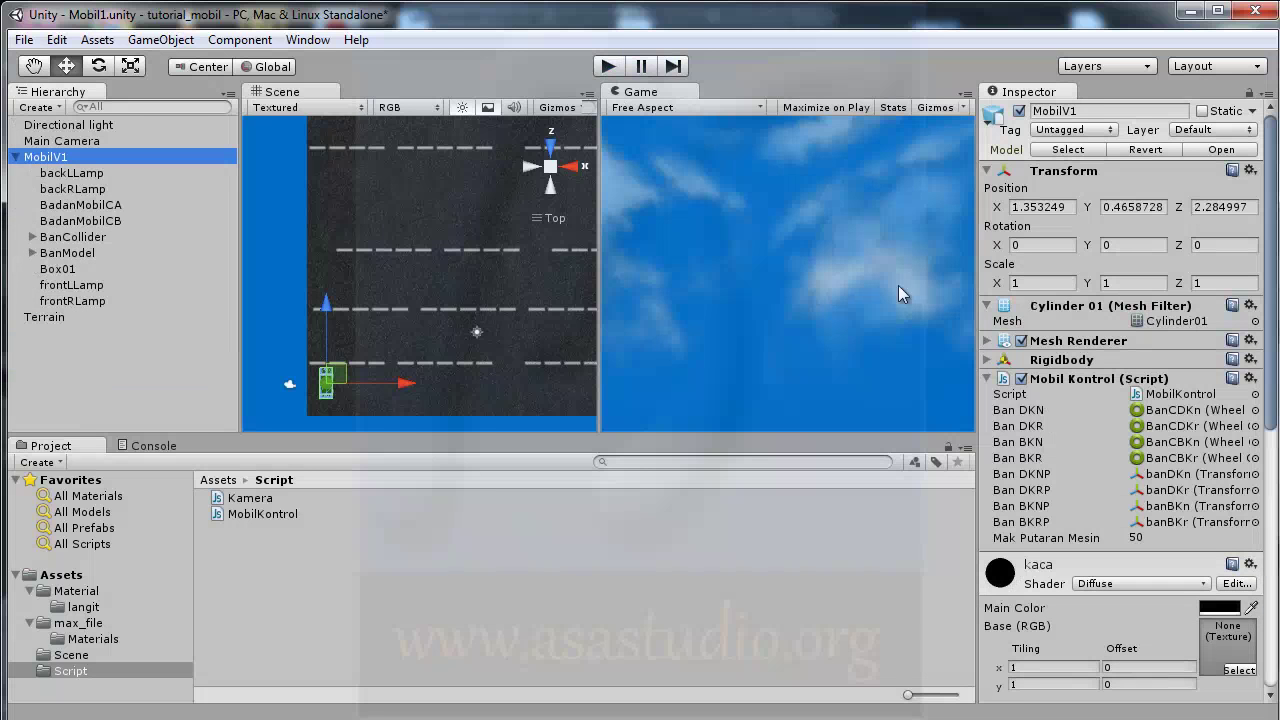
{"action": "left_click", "coordinate": [1140, 538]}
{"action": "type", "text": "8"}
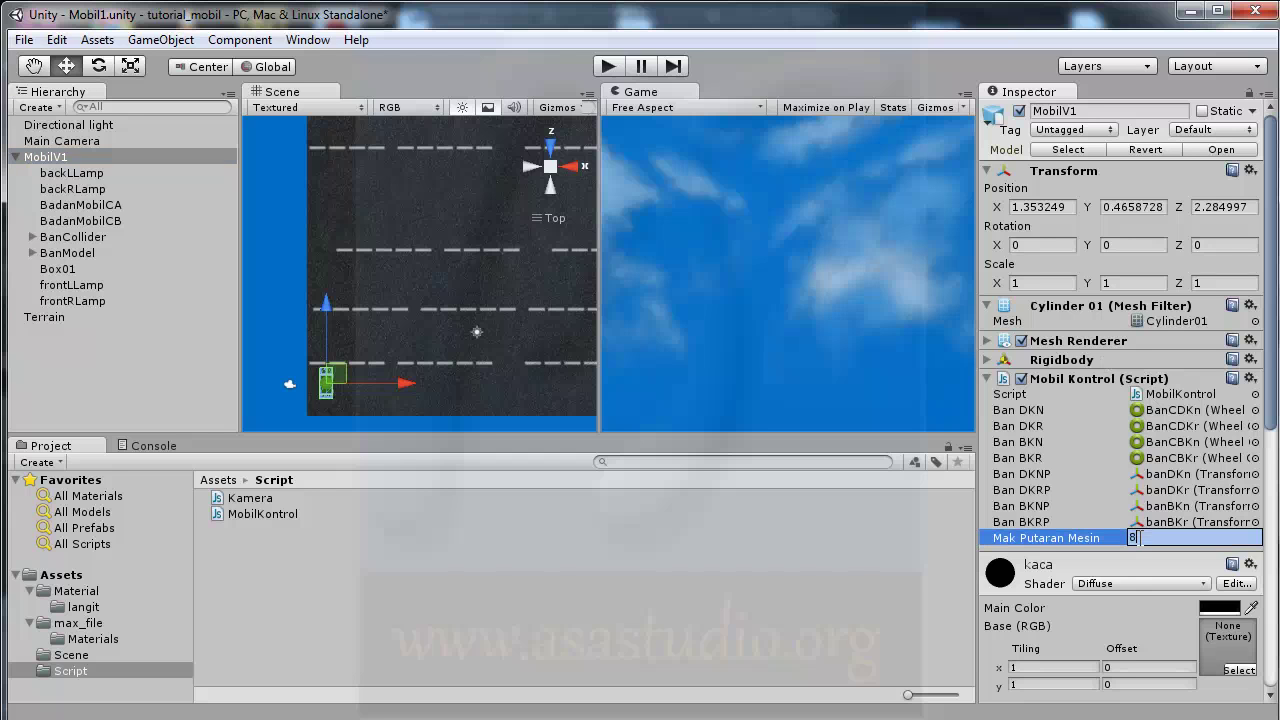
{"action": "key", "text": "Return"}
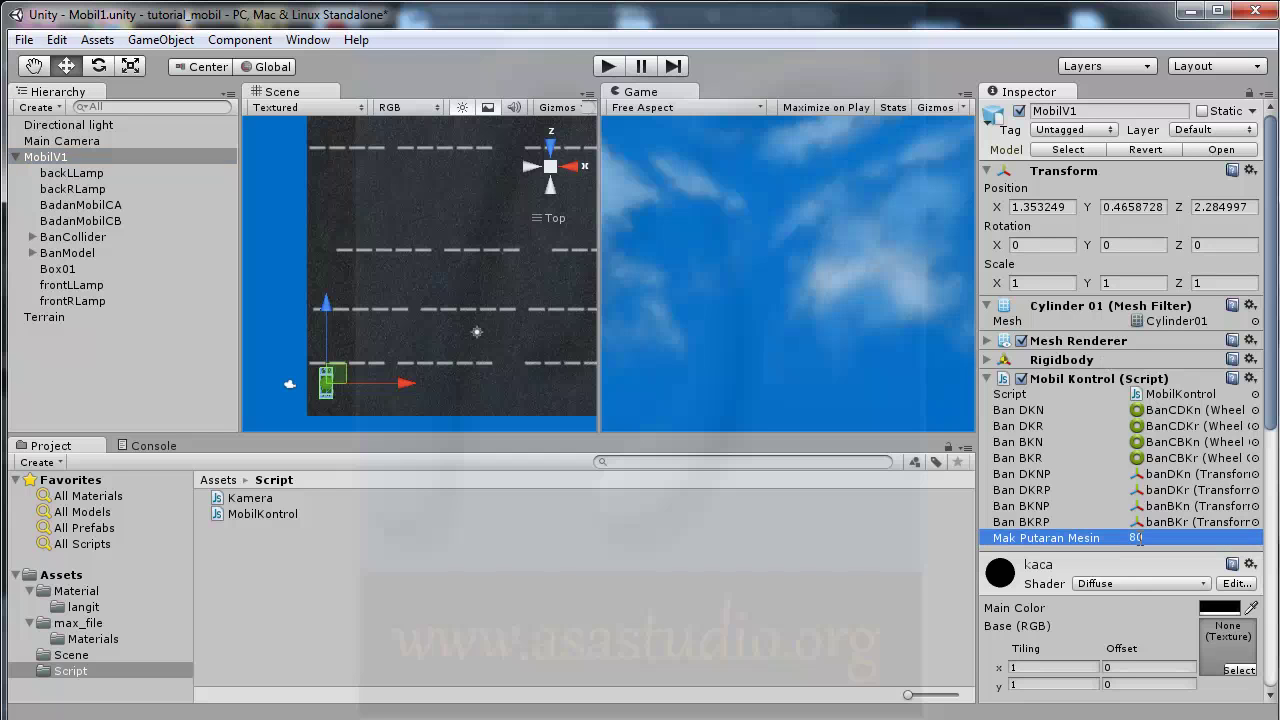
{"action": "left_click", "coordinate": [605, 66]}
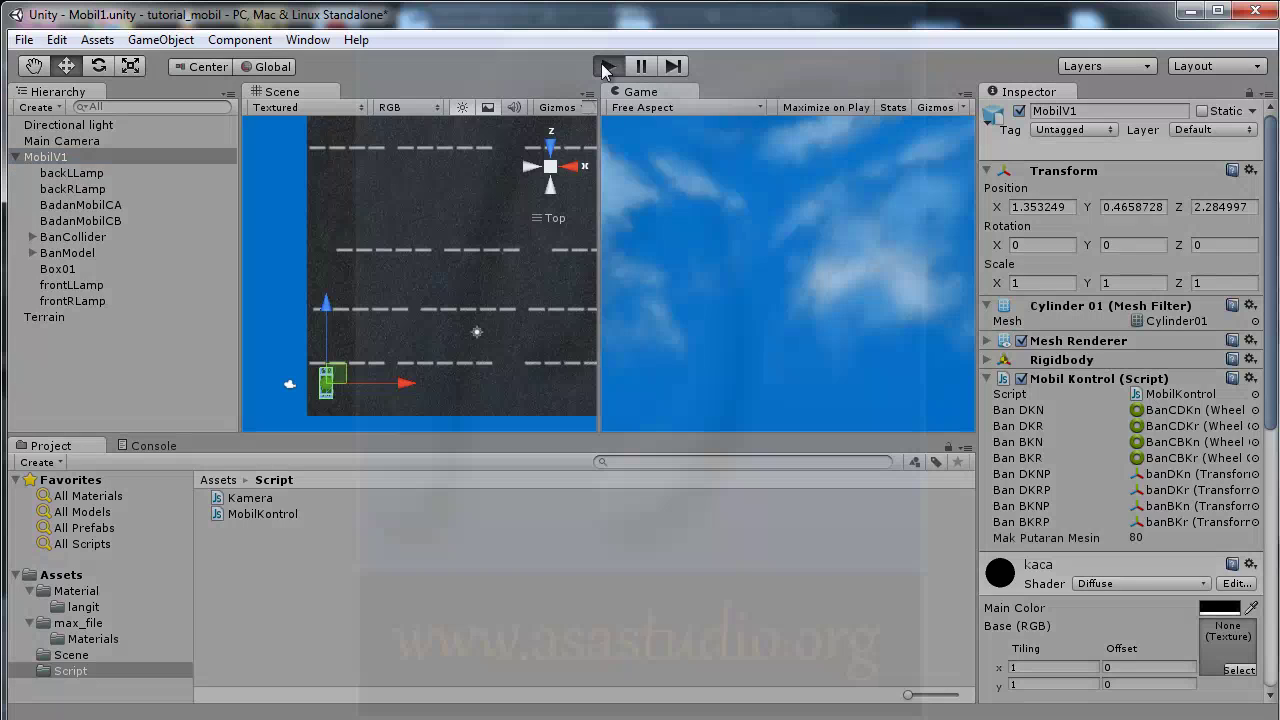
{"action": "key", "text": "Up"}
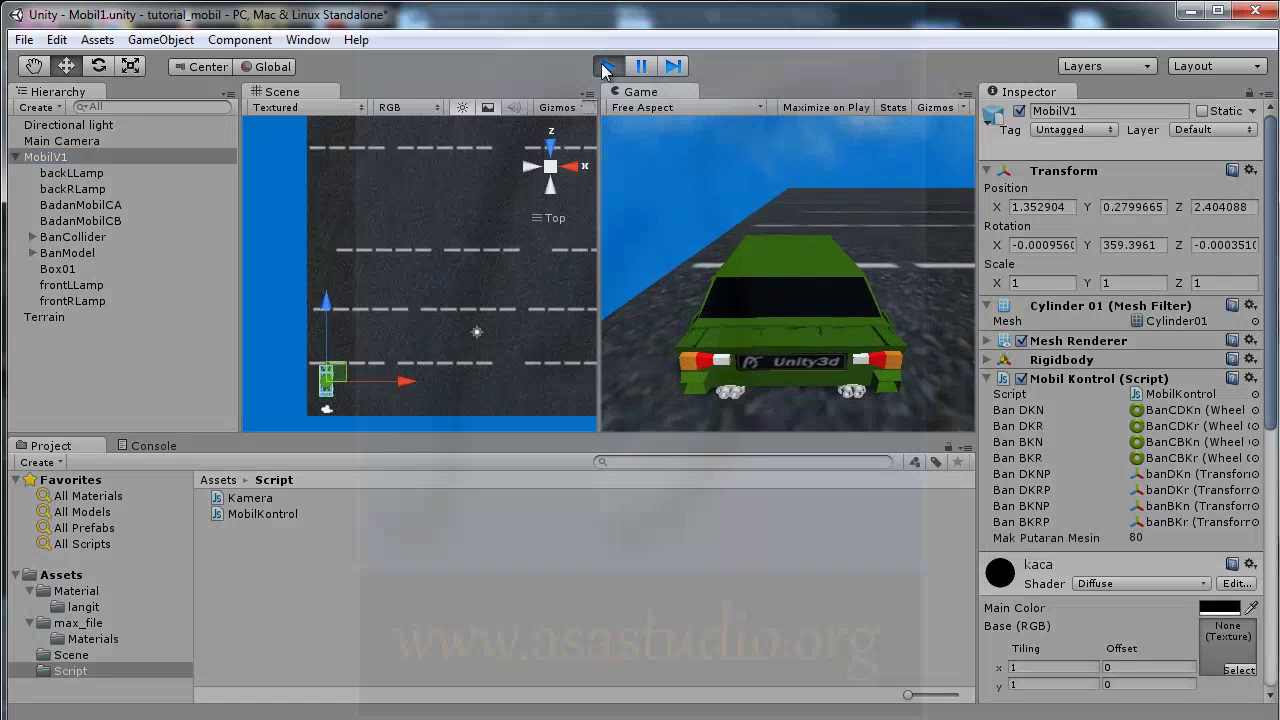
{"action": "key", "text": "Right"}
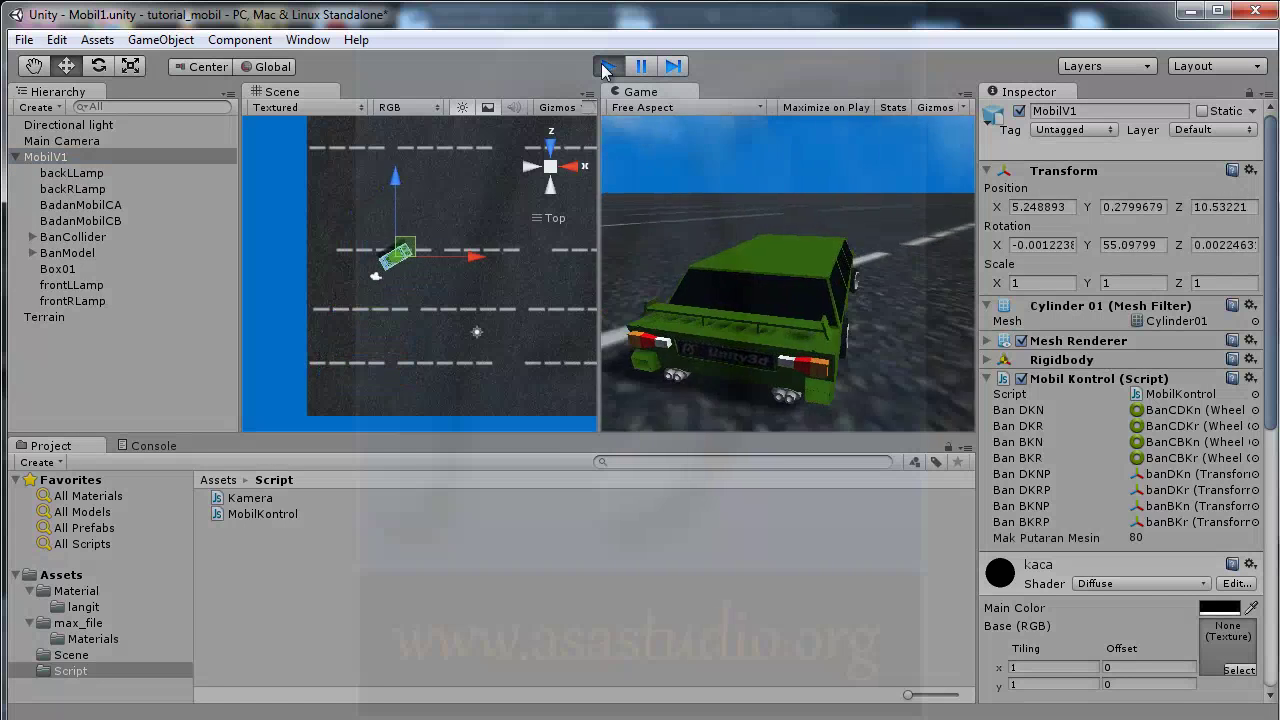
{"action": "left_click", "coordinate": [605, 67]}
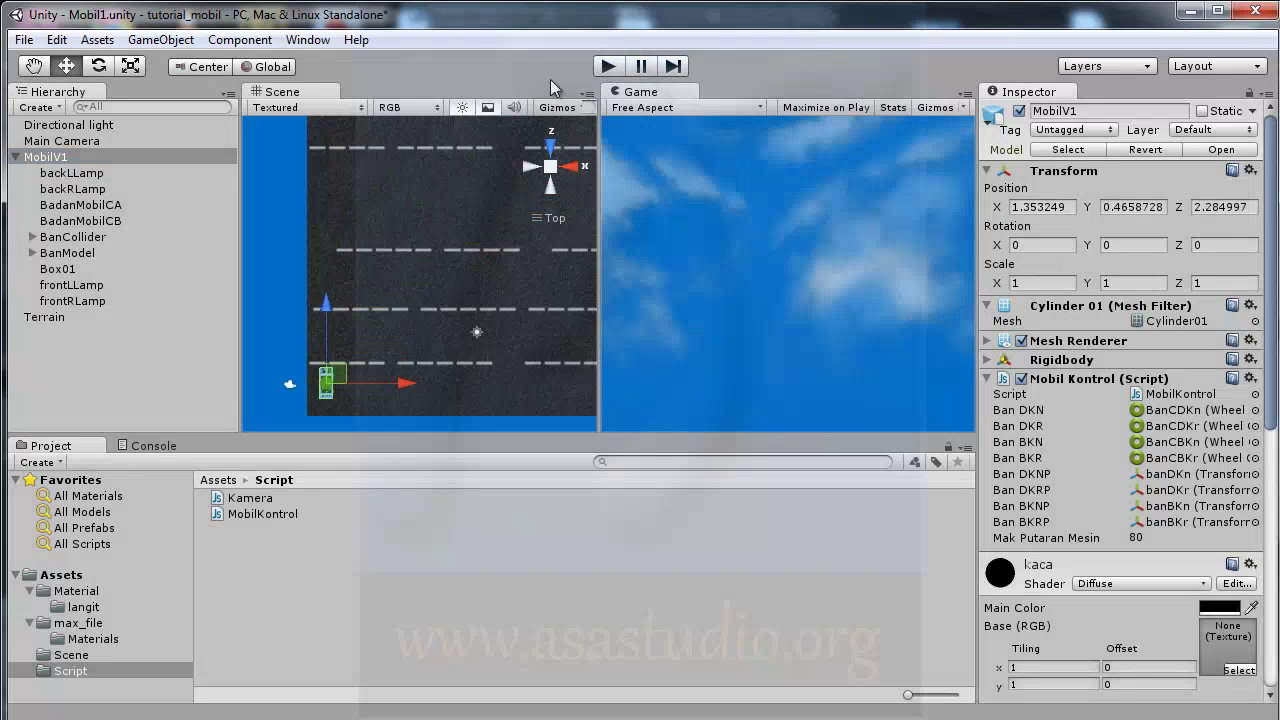
- Frame the MobilV1 car in a Right side view and zoom in
{"action": "double_click", "coordinate": [45, 158]}
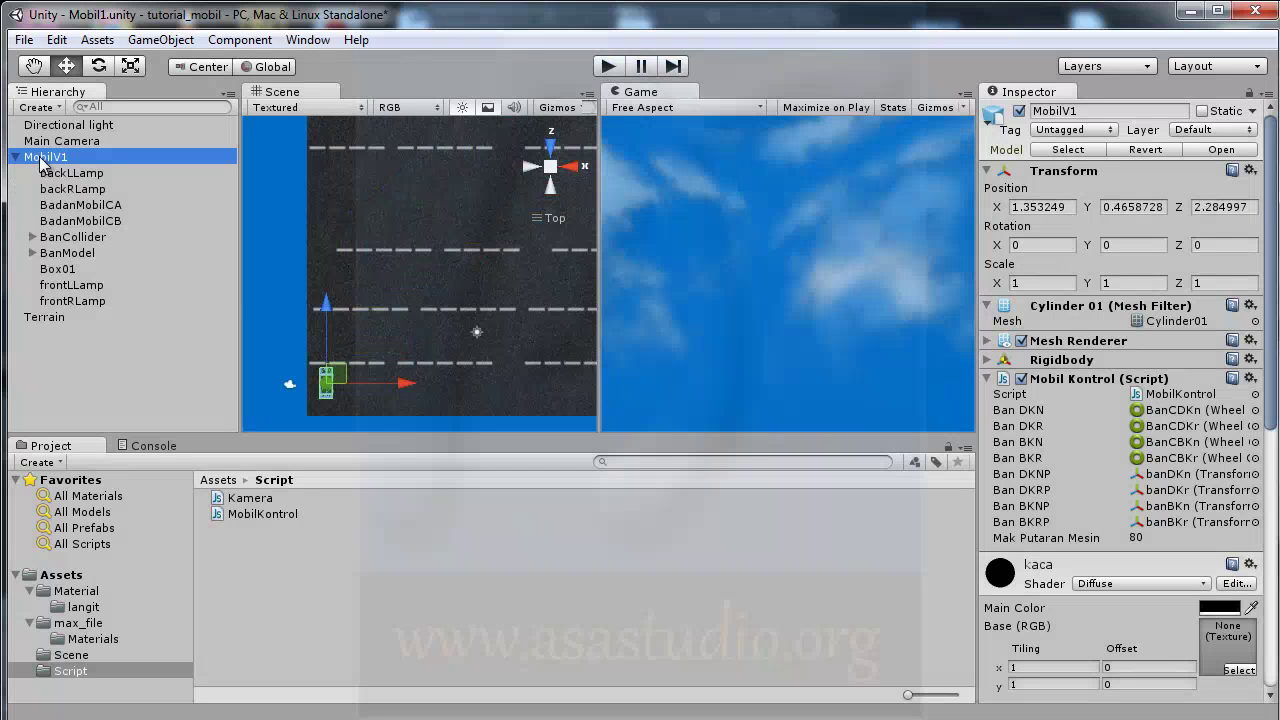
{"action": "left_click", "coordinate": [576, 166]}
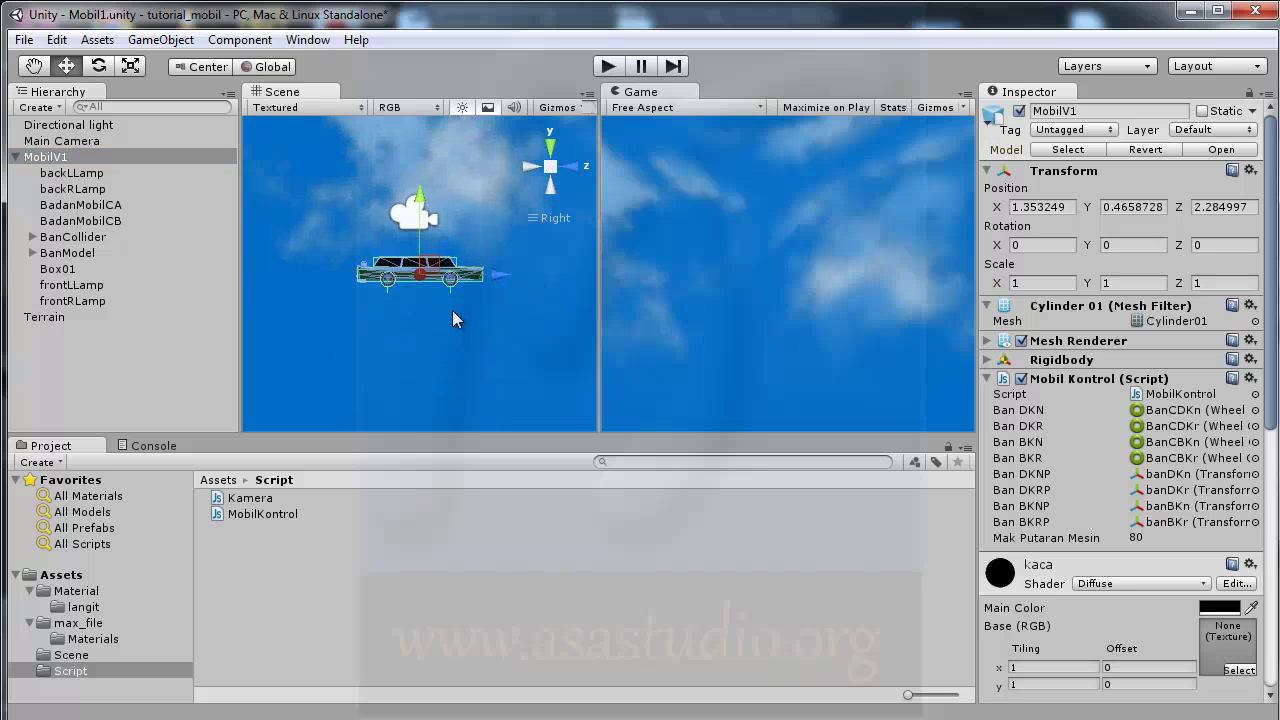
{"action": "scroll", "coordinate": [404, 288], "scroll_direction": "up", "scroll_amount": 2}
{"action": "scroll", "coordinate": [415, 288], "scroll_direction": "up", "scroll_amount": 2}
{"action": "scroll", "coordinate": [415, 288], "scroll_direction": "up", "scroll_amount": 2}
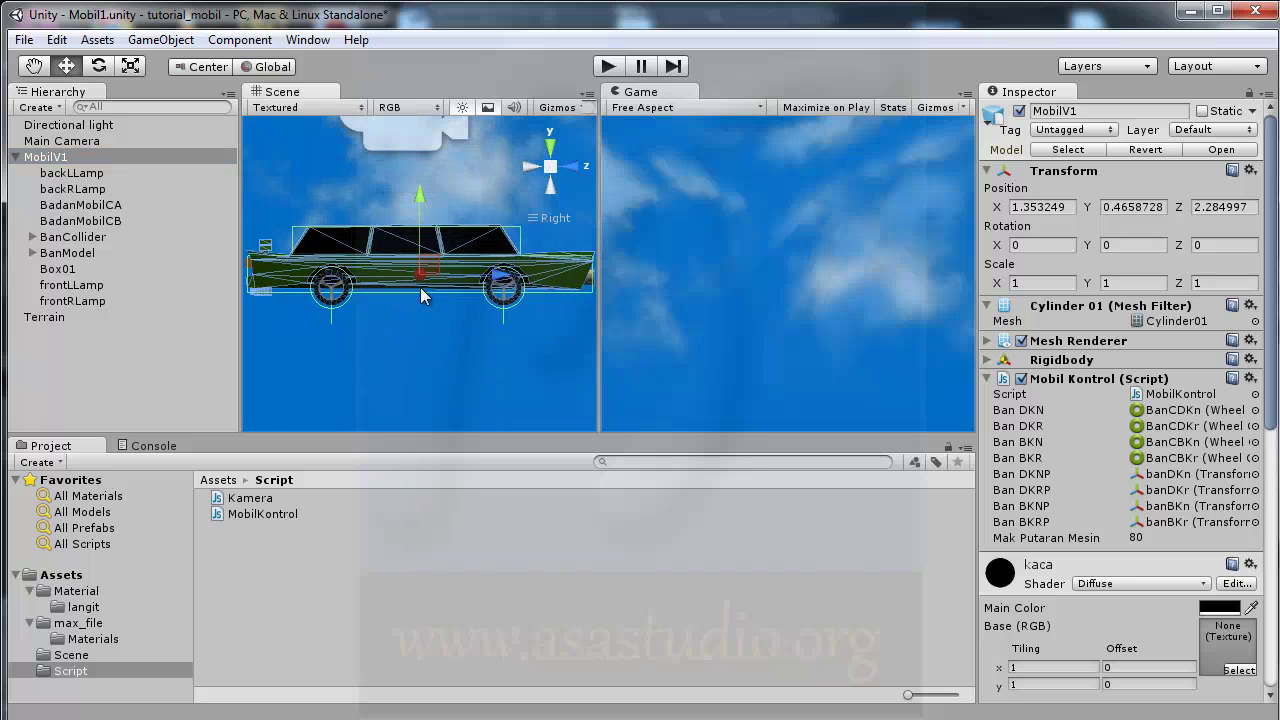
{"action": "scroll", "coordinate": [420, 287], "scroll_direction": "up", "scroll_amount": 2}
{"action": "scroll", "coordinate": [421, 287], "scroll_direction": "up", "scroll_amount": 2}
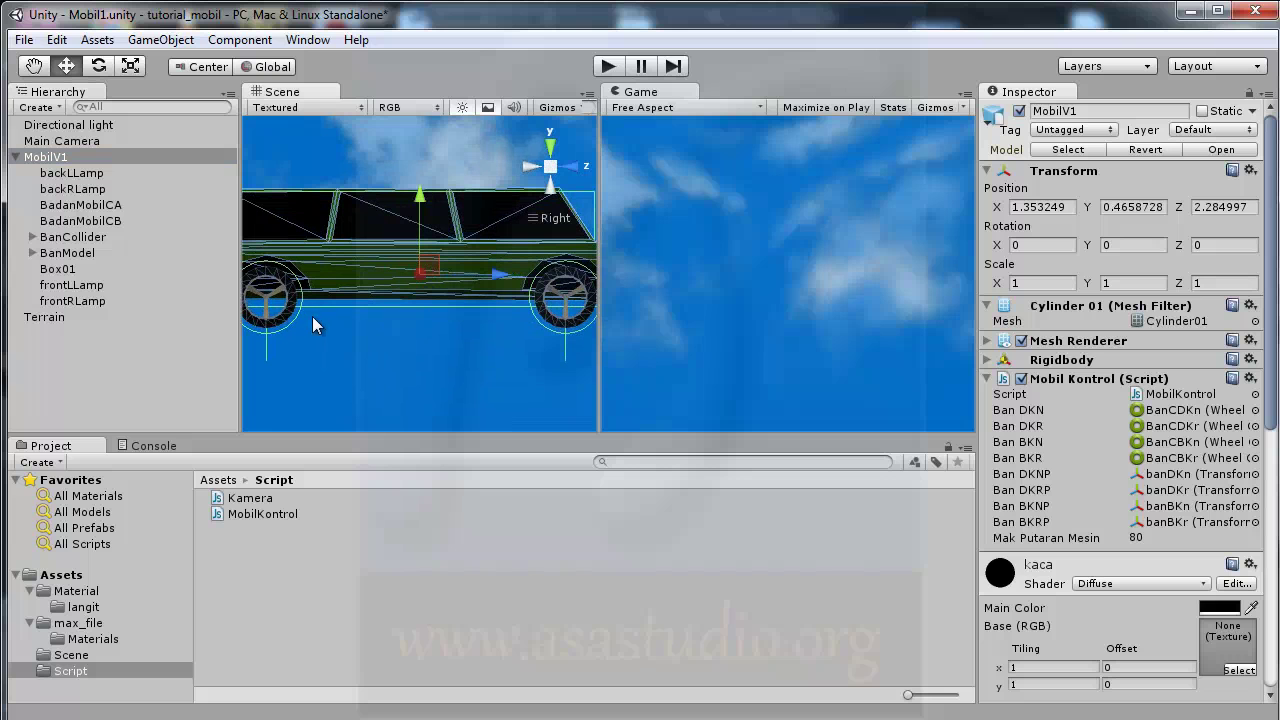
- Expand BanCollider and select the BanCBKn and BanCDKr wheel colliders
{"action": "left_click", "coordinate": [32, 237]}
{"action": "left_click", "coordinate": [32, 238]}
{"action": "left_click", "coordinate": [70, 253]}
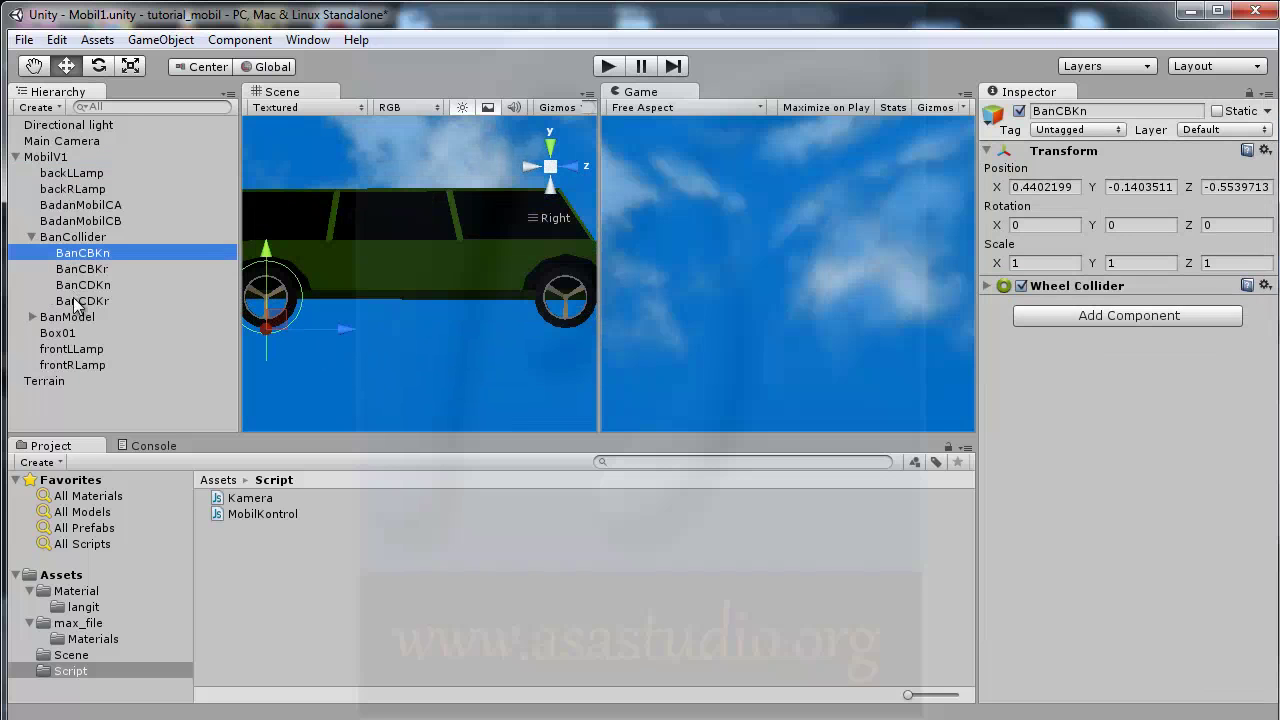
{"action": "left_click", "coordinate": [76, 301], "text": "ctrl"}
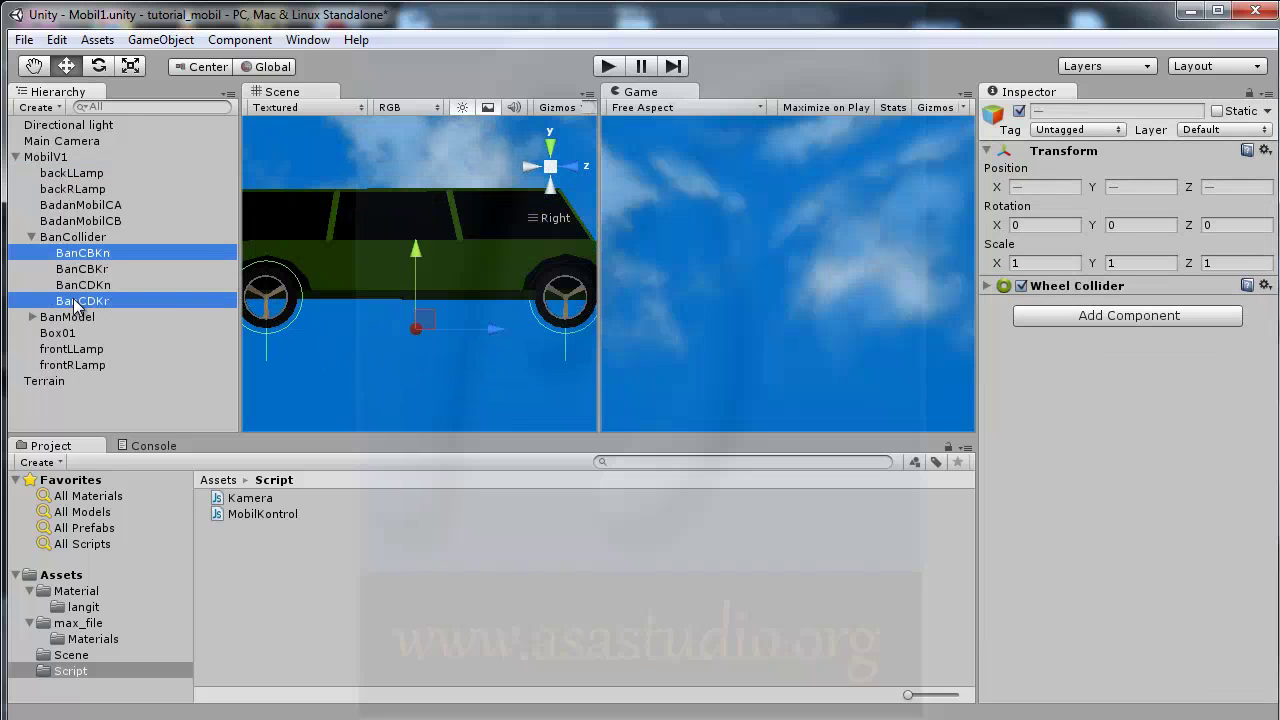
- Set their Wheel Collider radius from 0.13 to 0.112
{"action": "left_click", "coordinate": [1067, 287]}
{"action": "left_click", "coordinate": [1154, 323]}
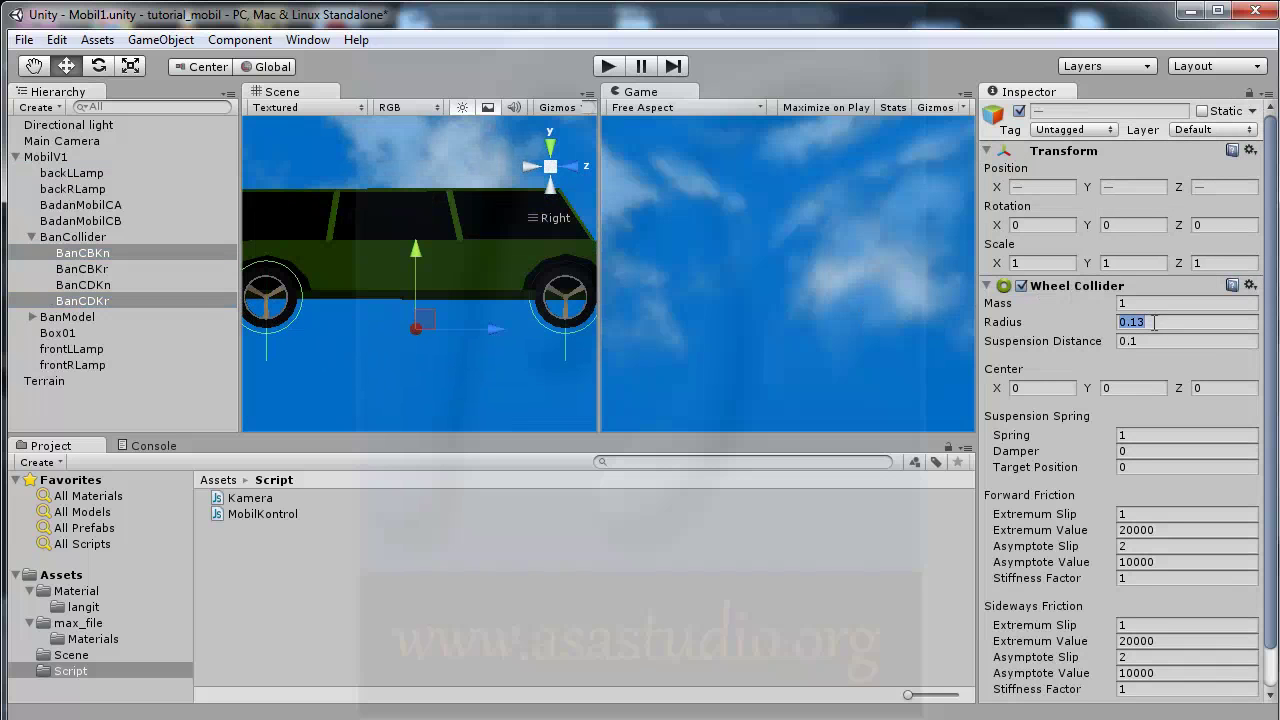
{"action": "left_click", "coordinate": [1154, 322]}
{"action": "key", "text": "BackSpace"}
{"action": "type", "text": "1"}
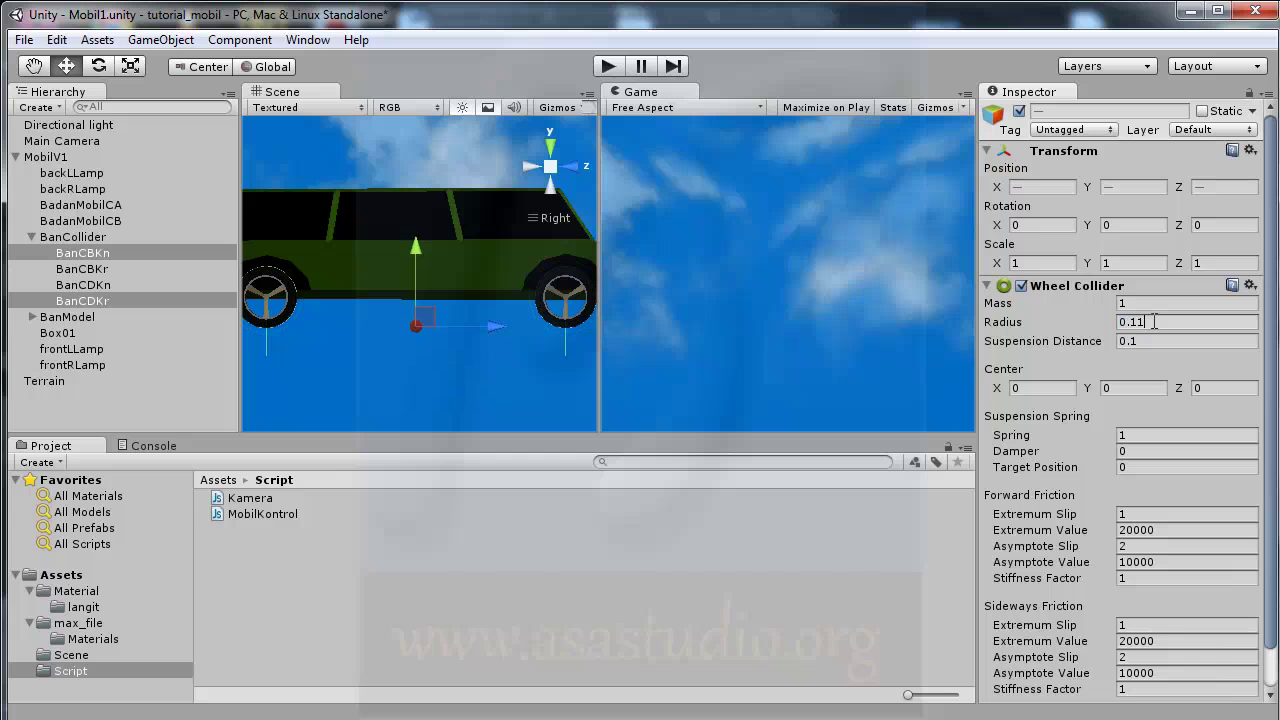
{"action": "key", "text": "BackSpace"}
{"action": "type", "text": "2"}
{"action": "key", "text": "shift+Left"}
{"action": "type", "text": "0"}
{"action": "type", "text": "4"}
{"action": "key", "text": "shift+Left"}
{"action": "key", "text": "shift+Left"}
{"action": "type", "text": "1"}
{"action": "type", "text": "2"}
- Test-drive the car with 0.112 wheel radius, stop, collapse BanCollider and return to MonoDevelop
{"action": "left_click", "coordinate": [607, 66]}
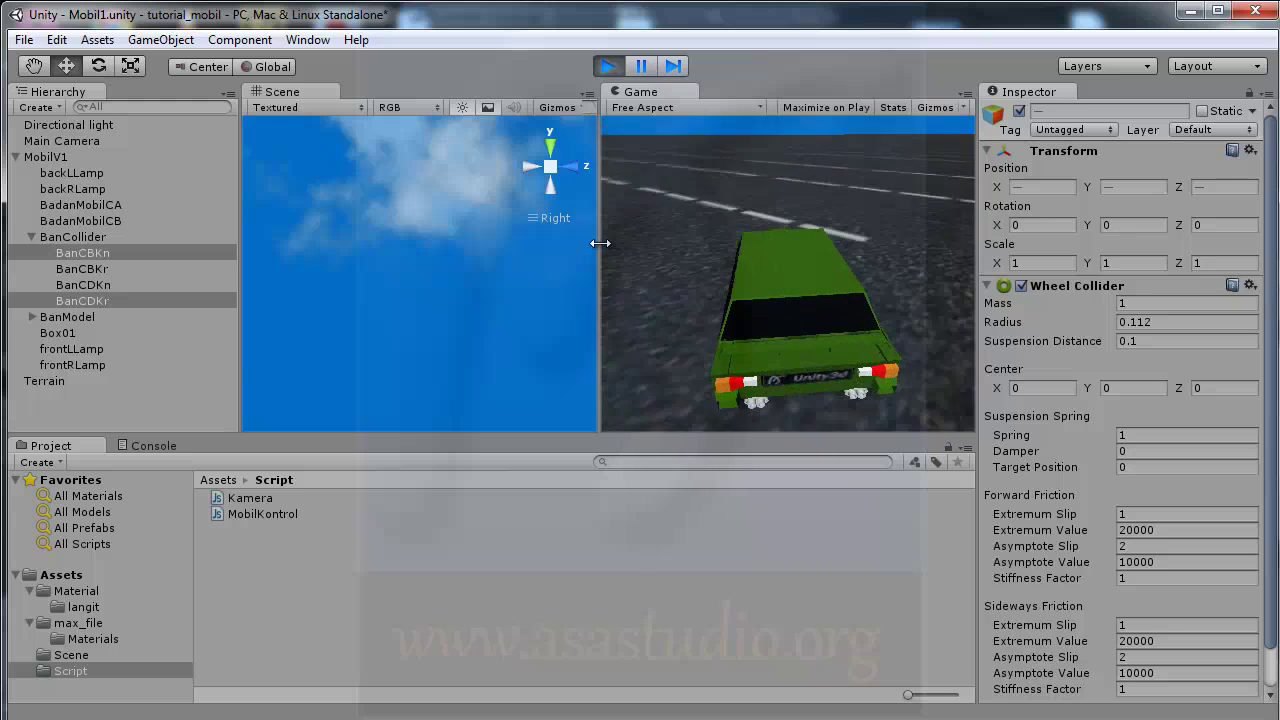
{"action": "left_click", "coordinate": [613, 73]}
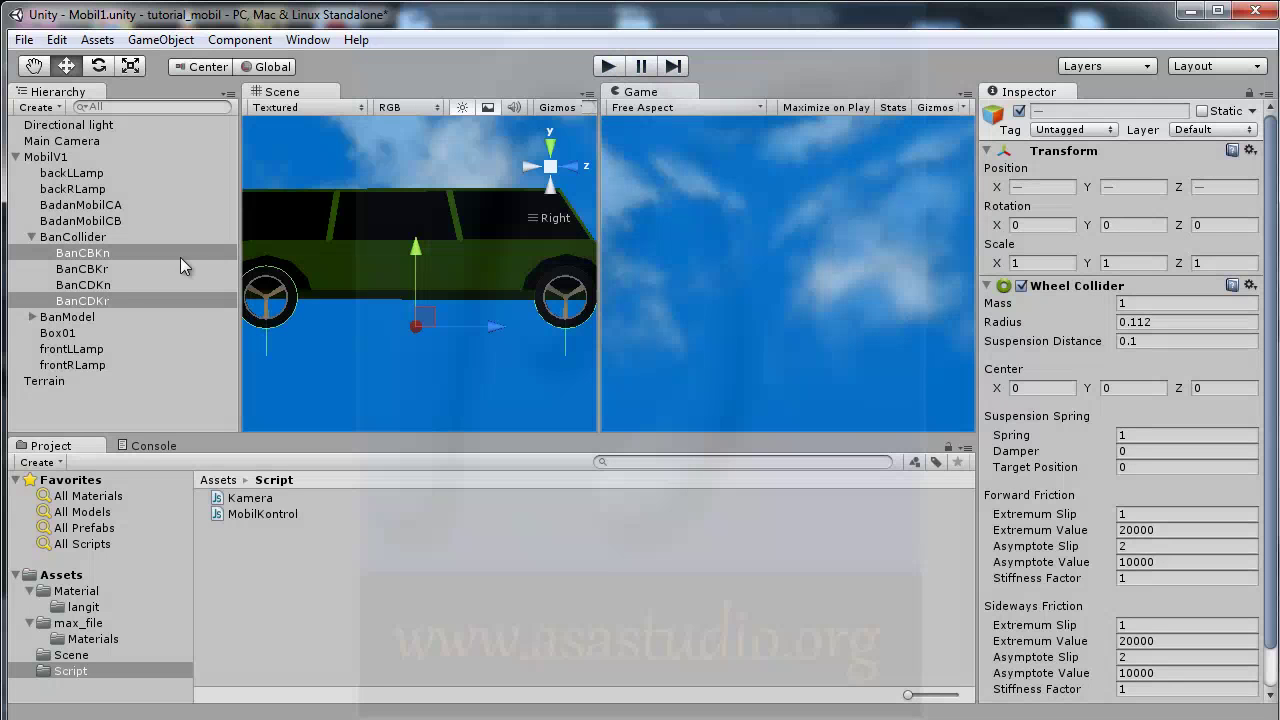
{"action": "left_click", "coordinate": [31, 237]}
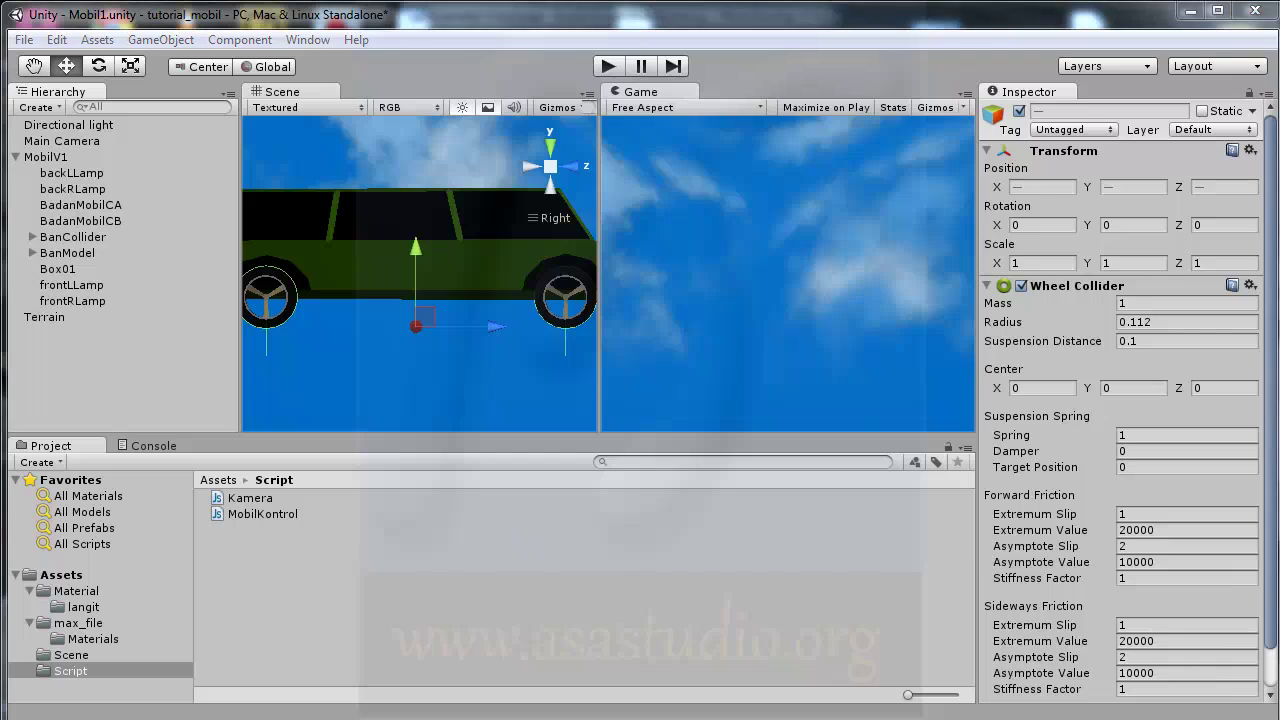
{"action": "key", "text": "alt+Tab"}
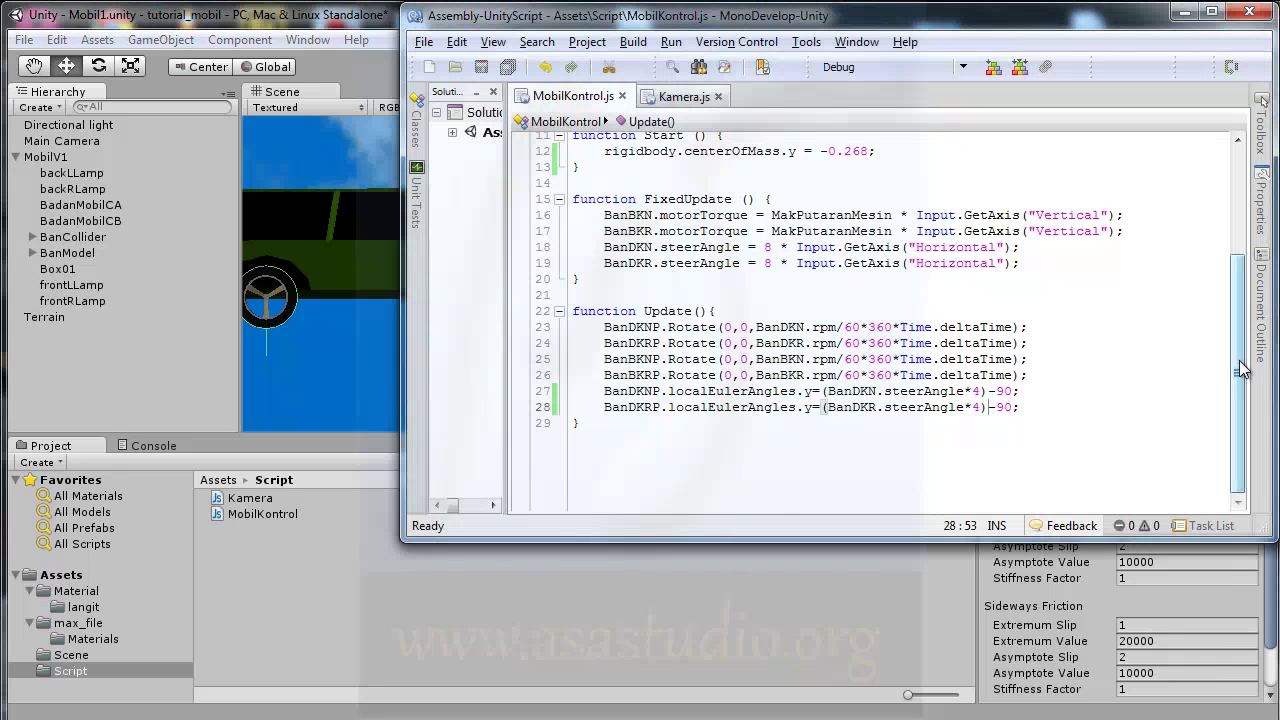
- Add 'var SteerMak:foat=10;' as a new line 10 and save MobilKontrol.js
{"action": "left_click_drag", "start_coordinate": [1240, 370], "coordinate": [1241, 262]}
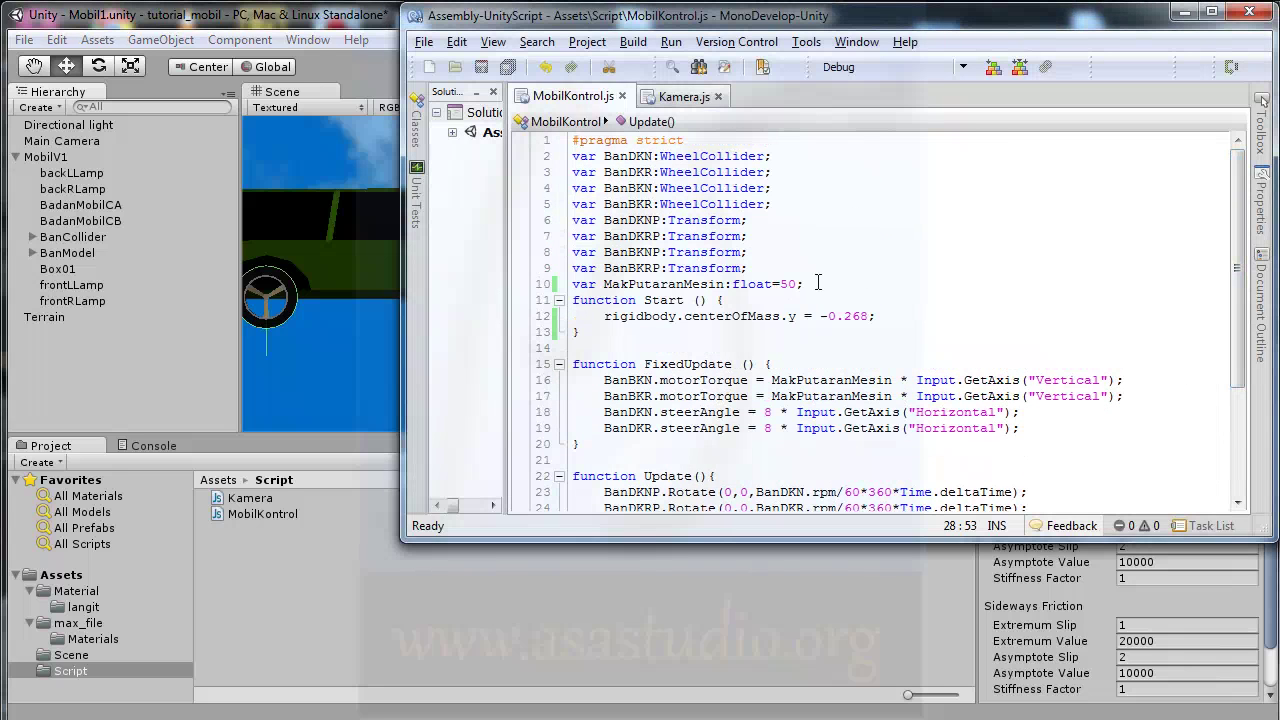
{"action": "left_click", "coordinate": [785, 271]}
{"action": "key", "text": "Return"}
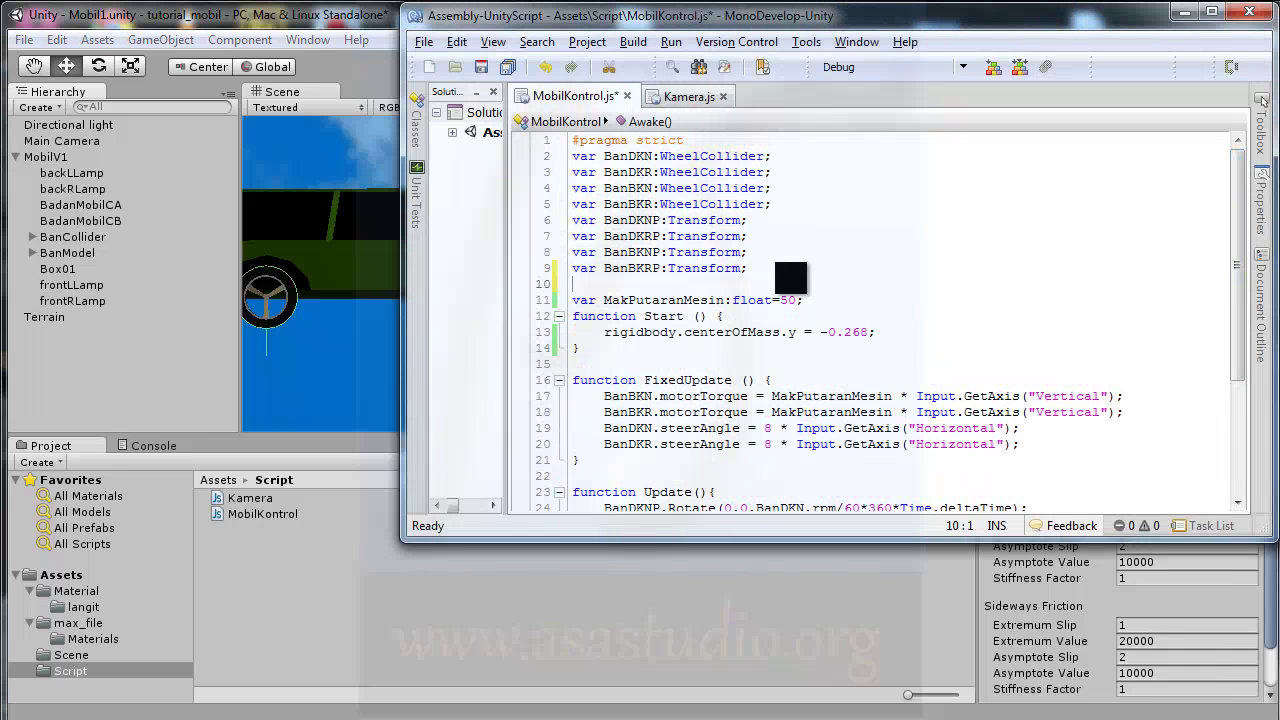
{"action": "type", "text": "var "}
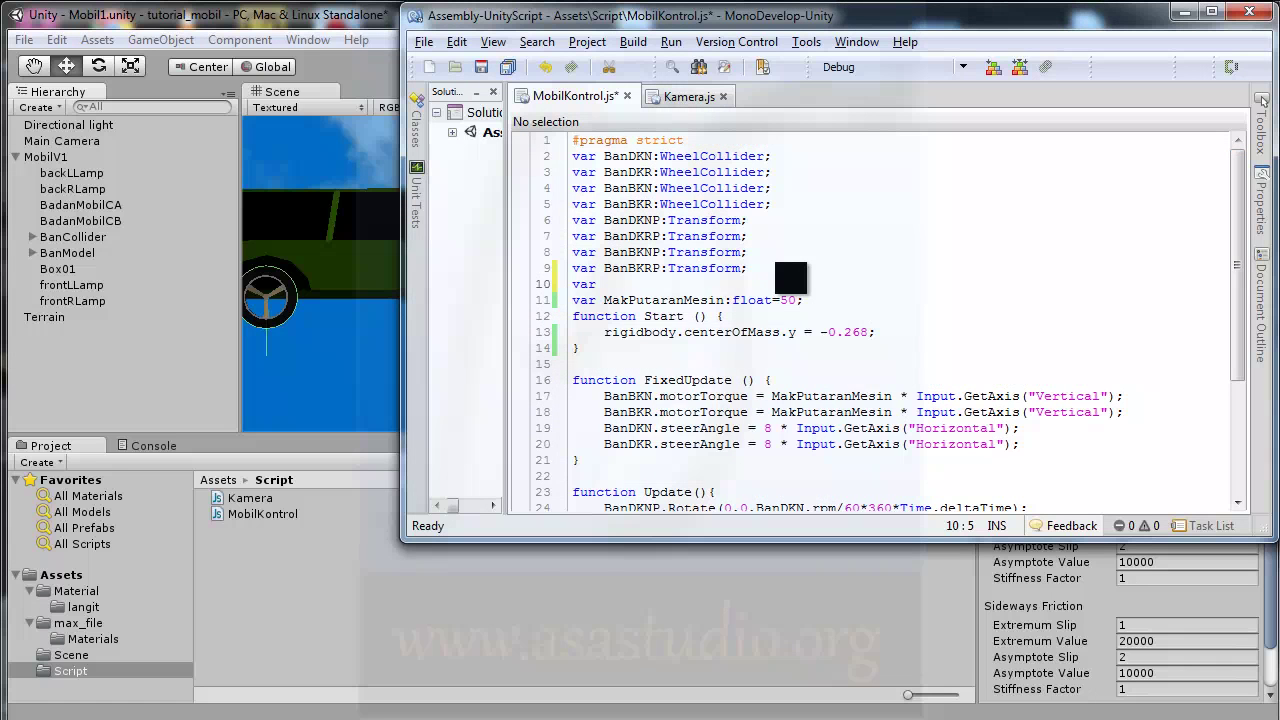
{"action": "type", "text": "Steer"}
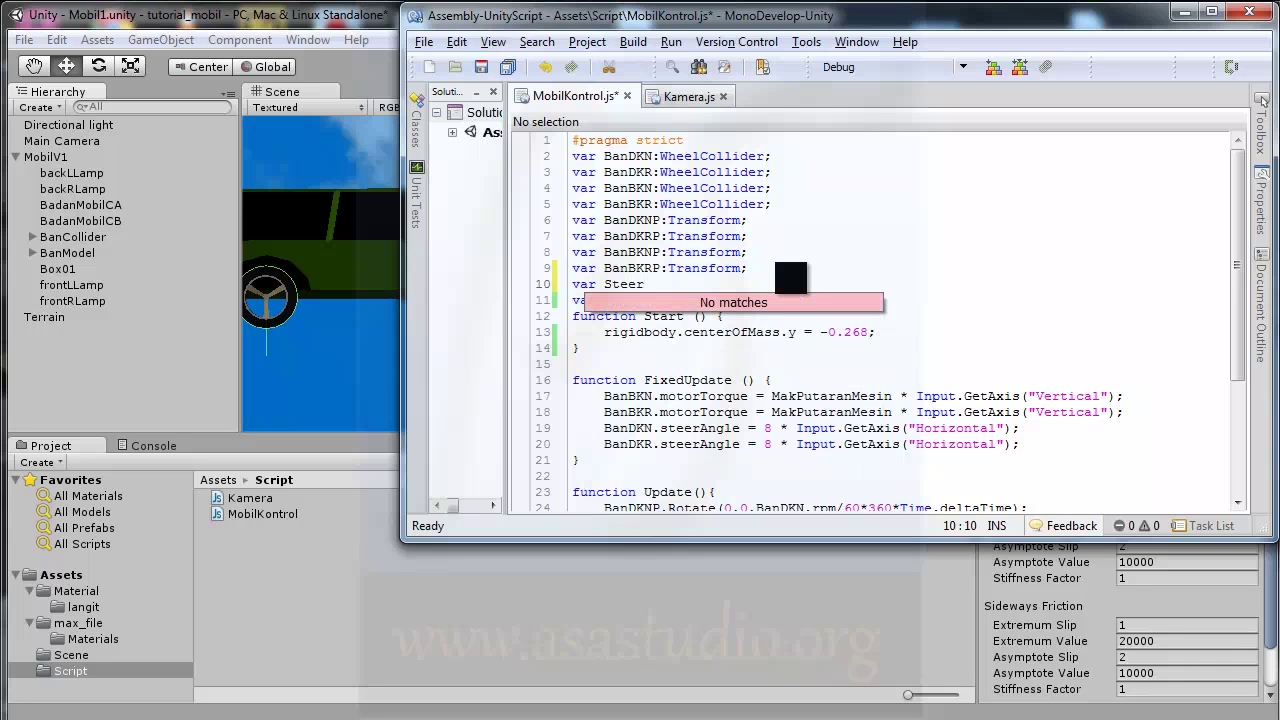
{"action": "type", "text": "Mak"}
{"action": "type", "text": ":"}
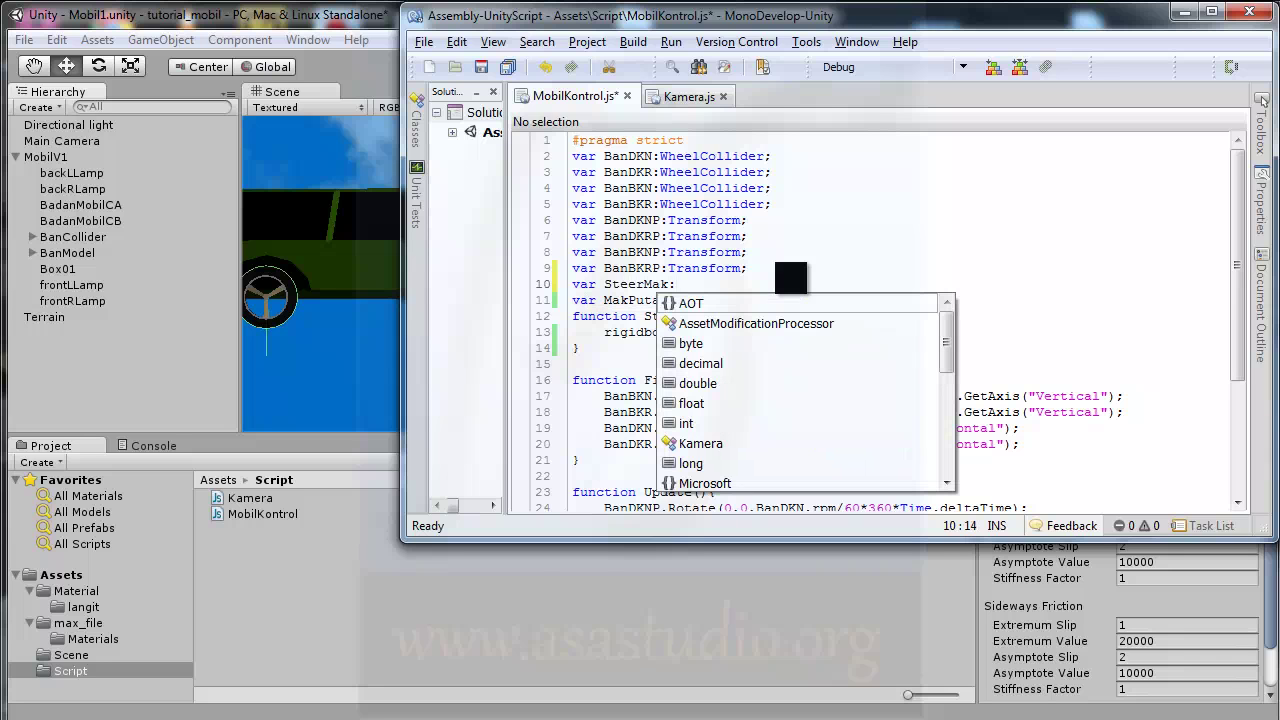
{"action": "type", "text": "foat"}
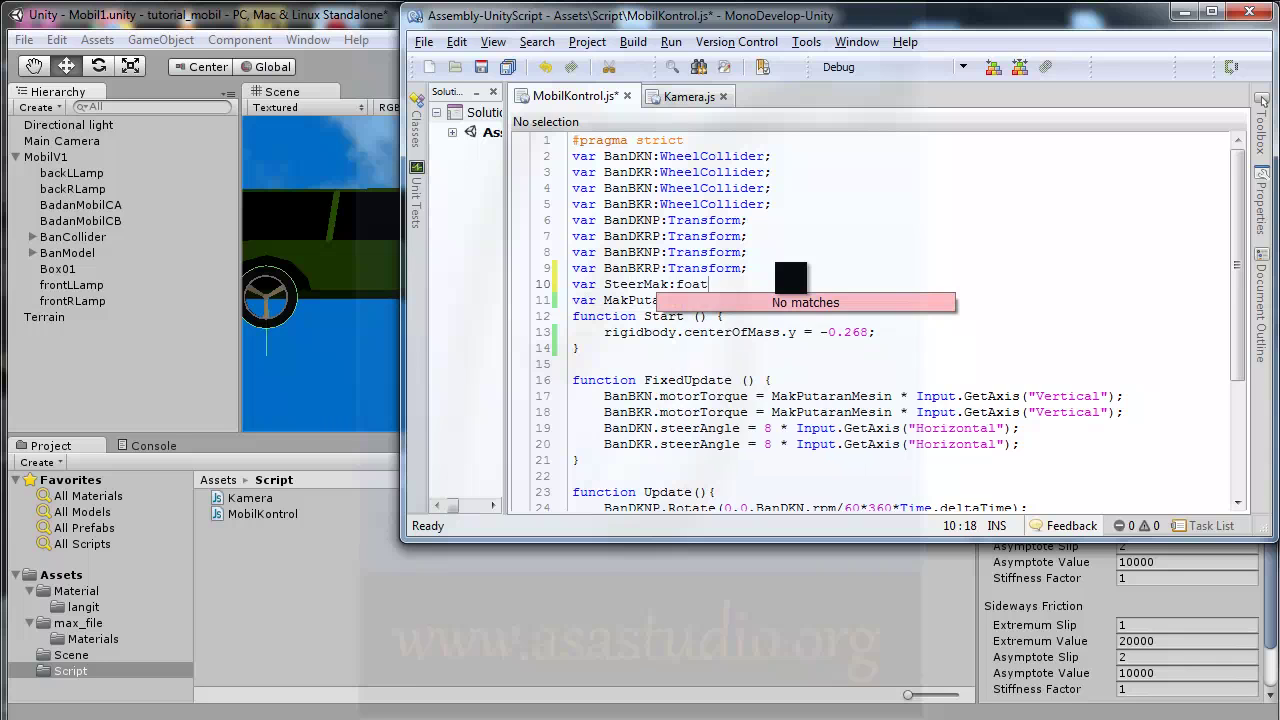
{"action": "type", "text": ":"}
{"action": "key", "text": "BackSpace"}
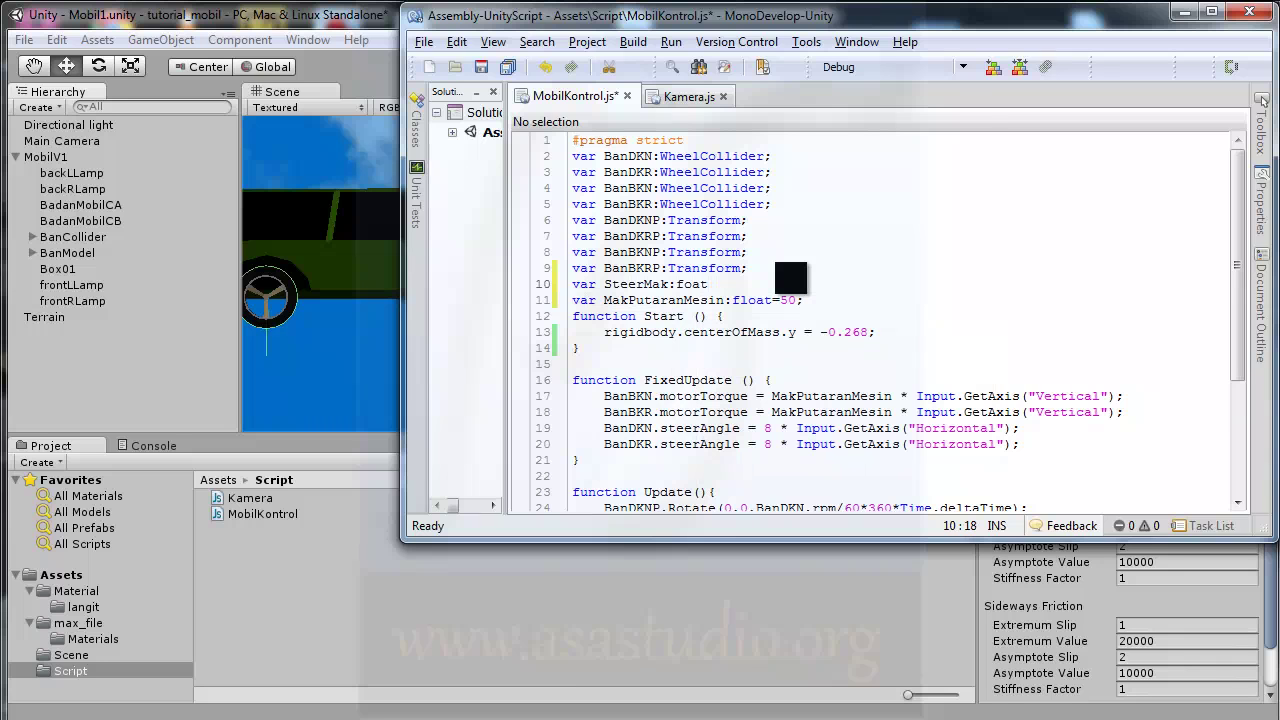
{"action": "type", "text": "=10"}
{"action": "type", "text": ";"}
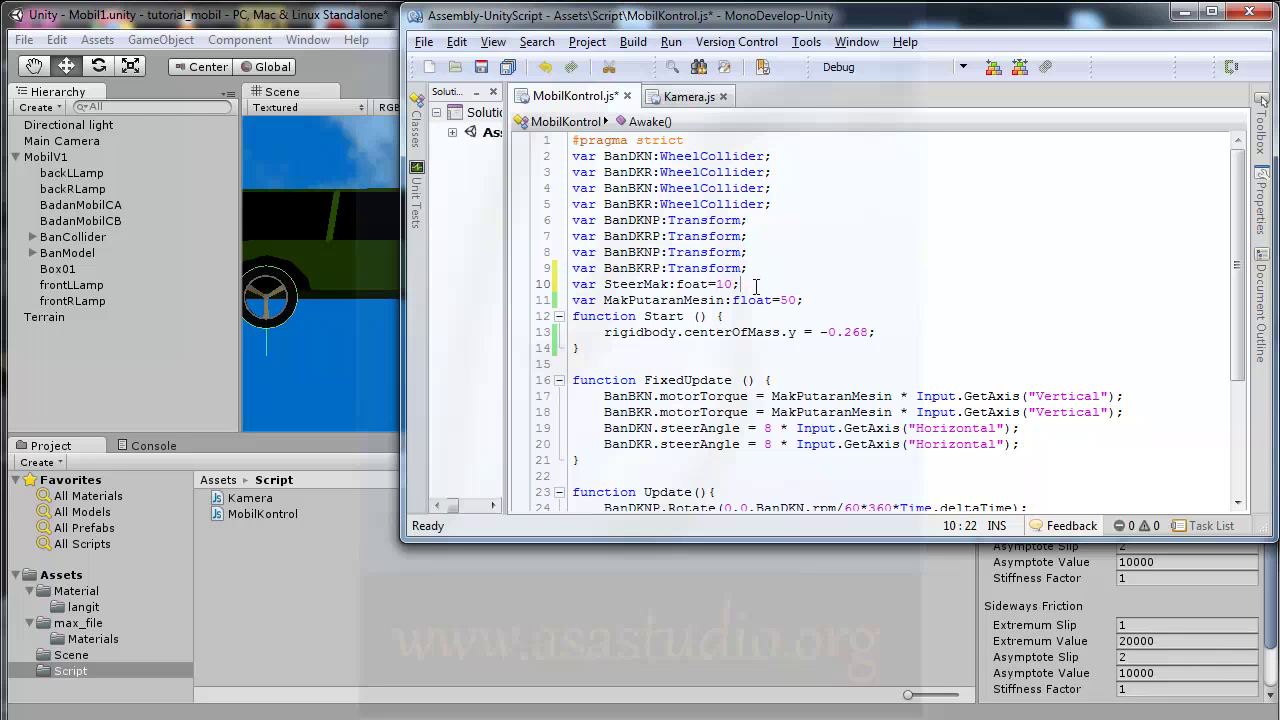
{"action": "key", "text": "ctrl+s"}
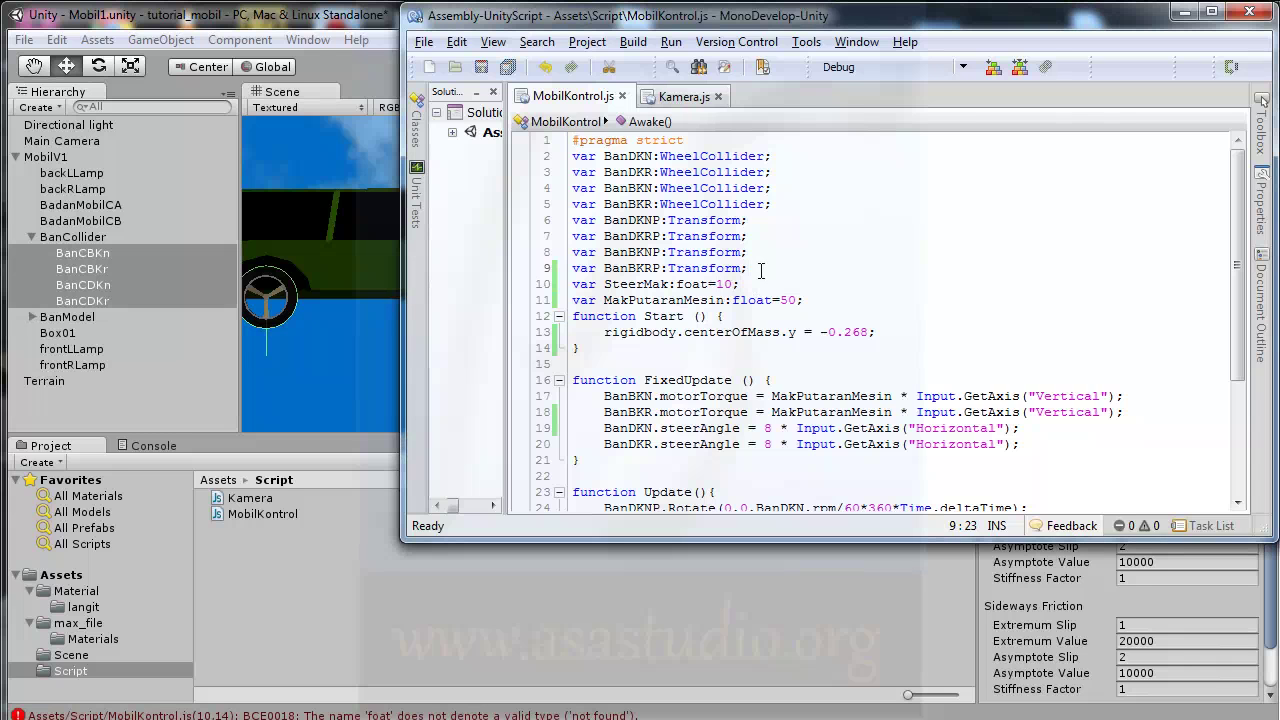
- Declare KecMak:float=50 and SteerMin:float=1, and correct 'foat' to 'float' on the SteerMak line
{"action": "key", "text": "Return"}
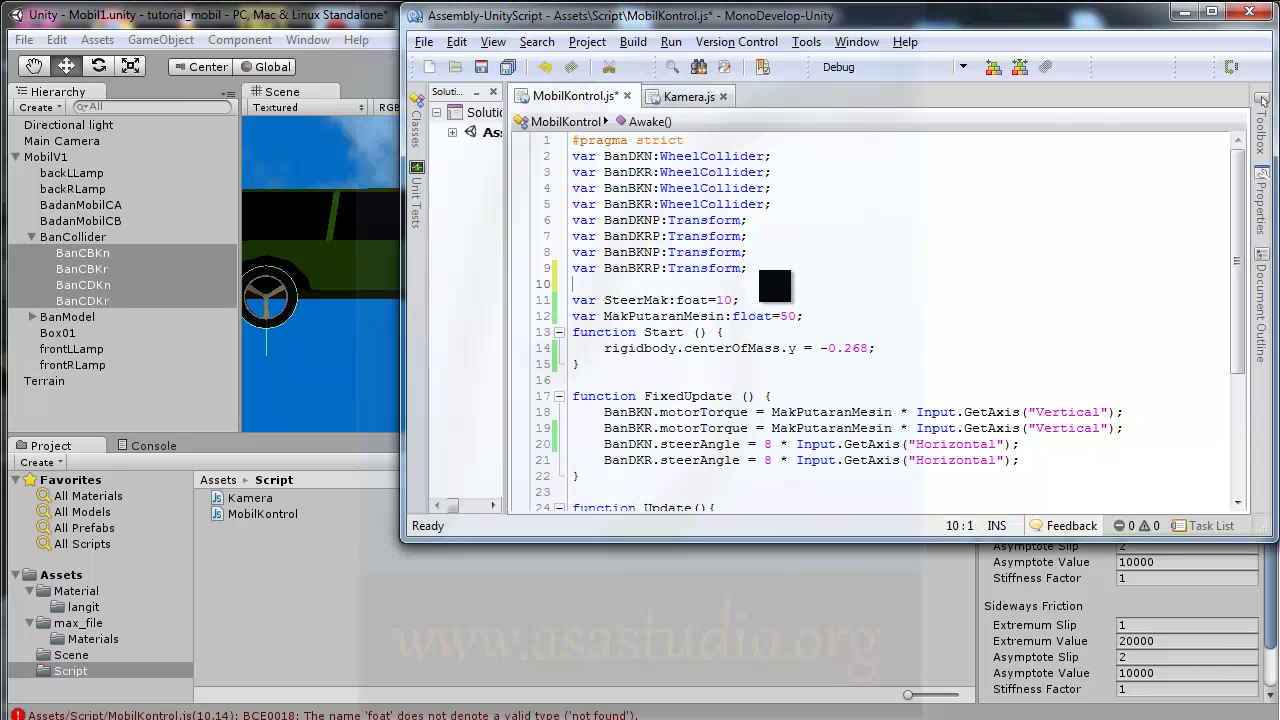
{"action": "type", "text": "var"}
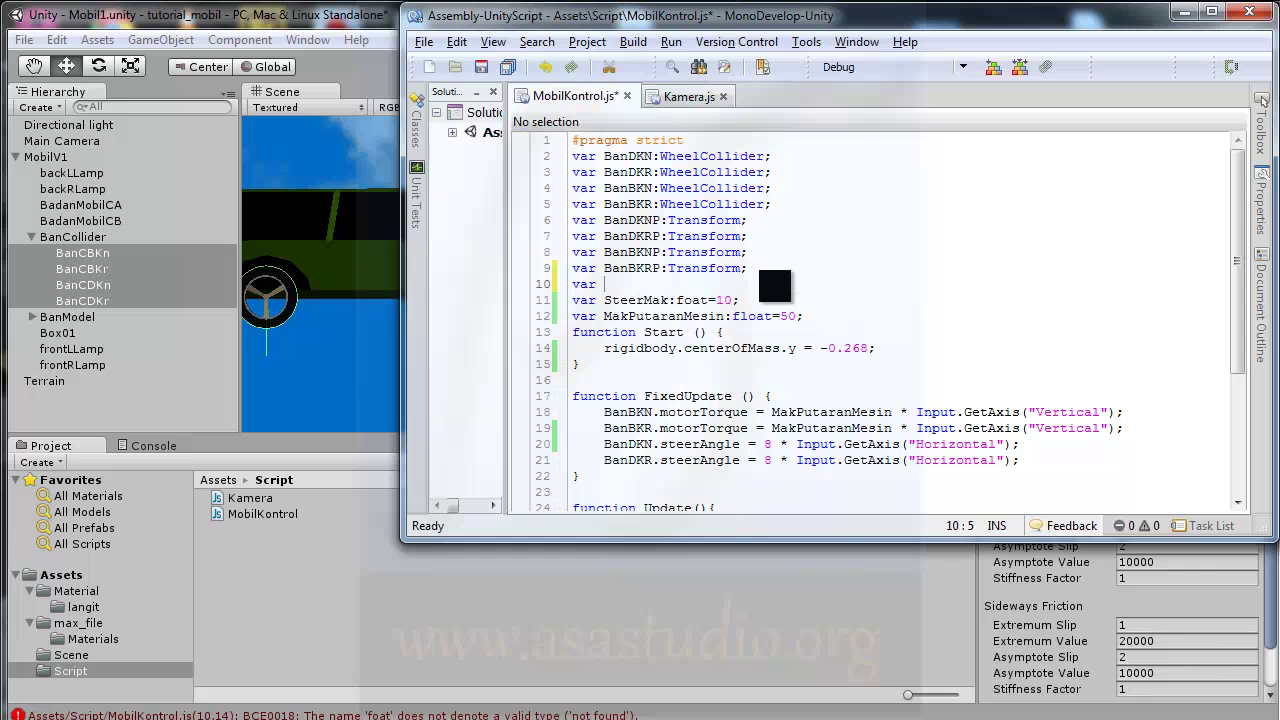
{"action": "type", "text": " KecMak"}
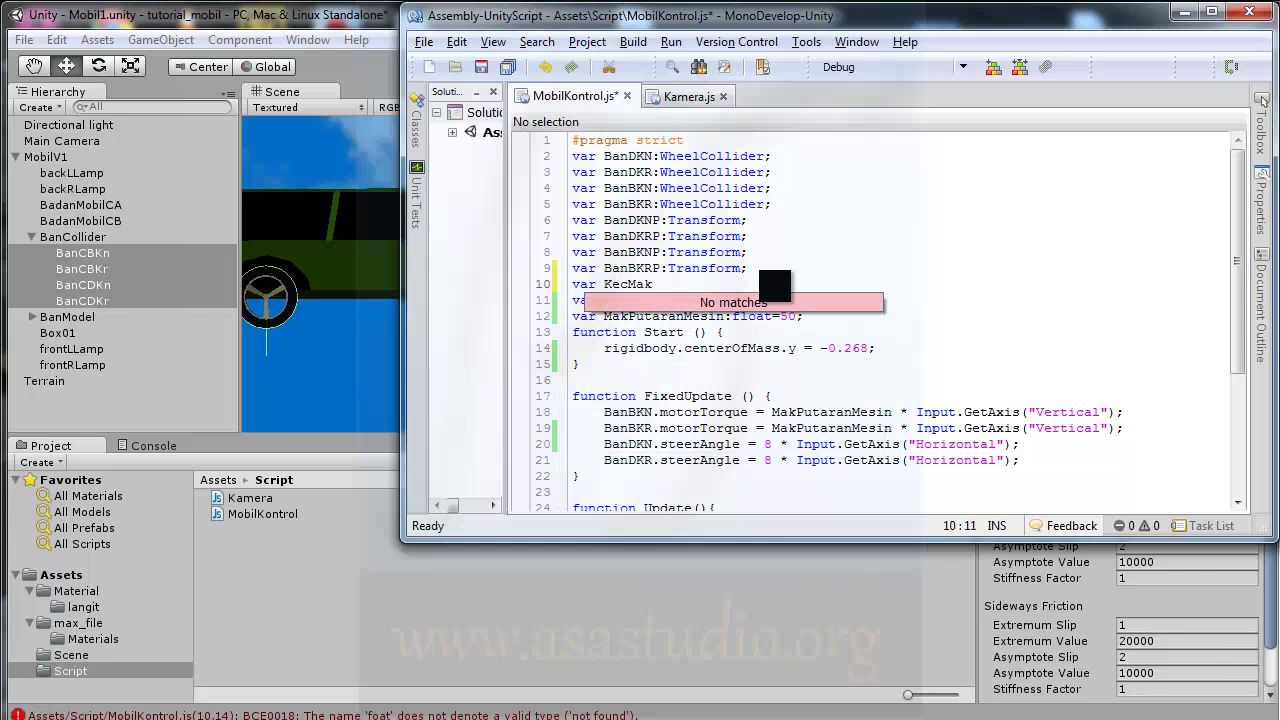
{"action": "type", "text": ":flo"}
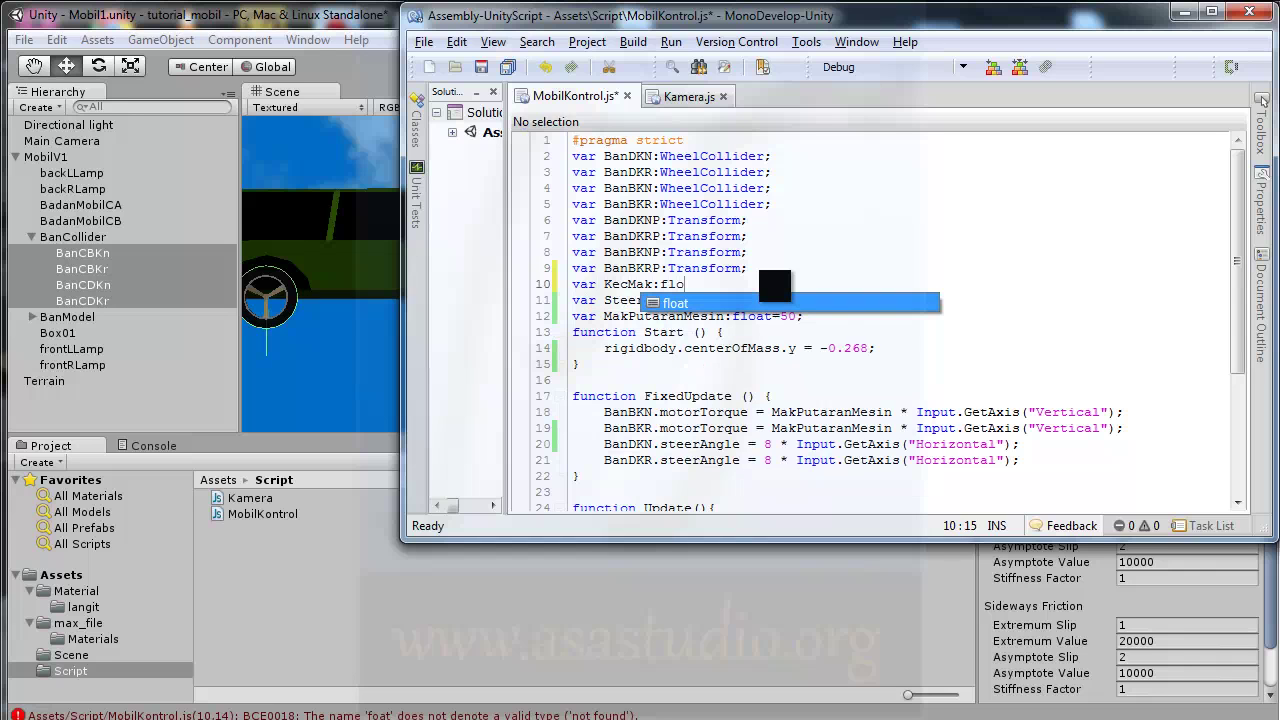
{"action": "type", "text": "at"}
{"action": "type", "text": "=50"}
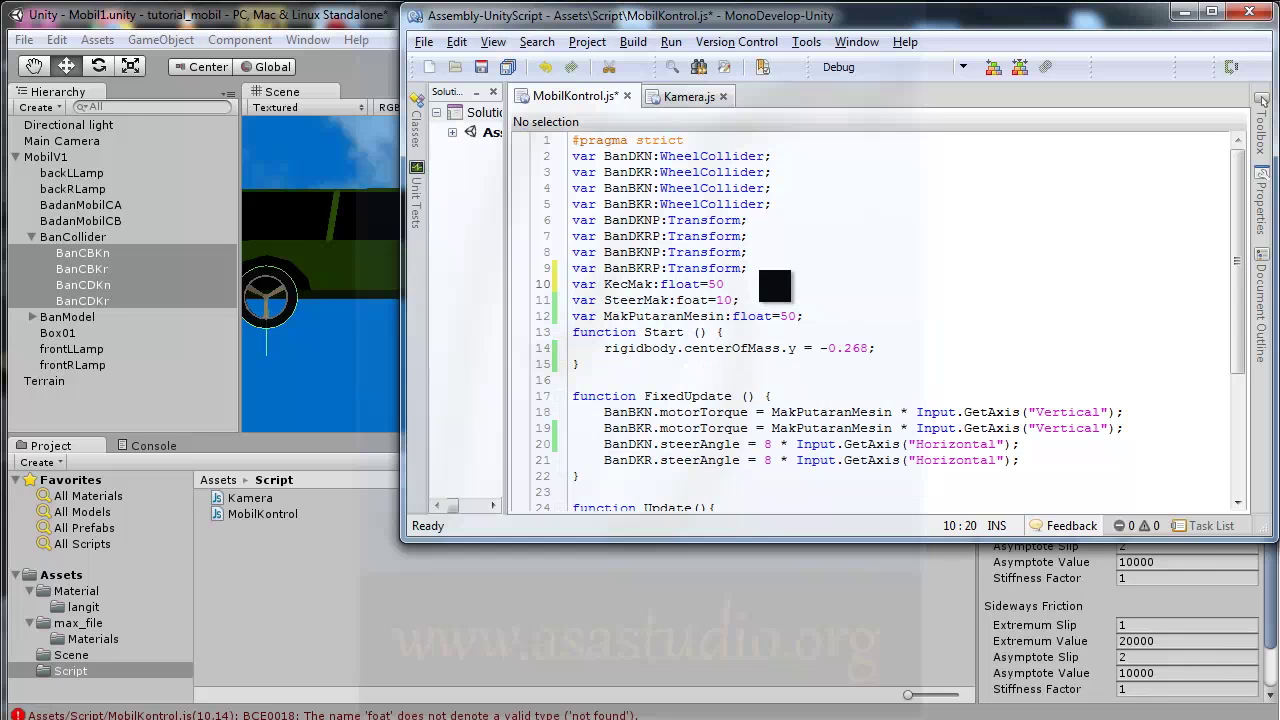
{"action": "type", "text": ";"}
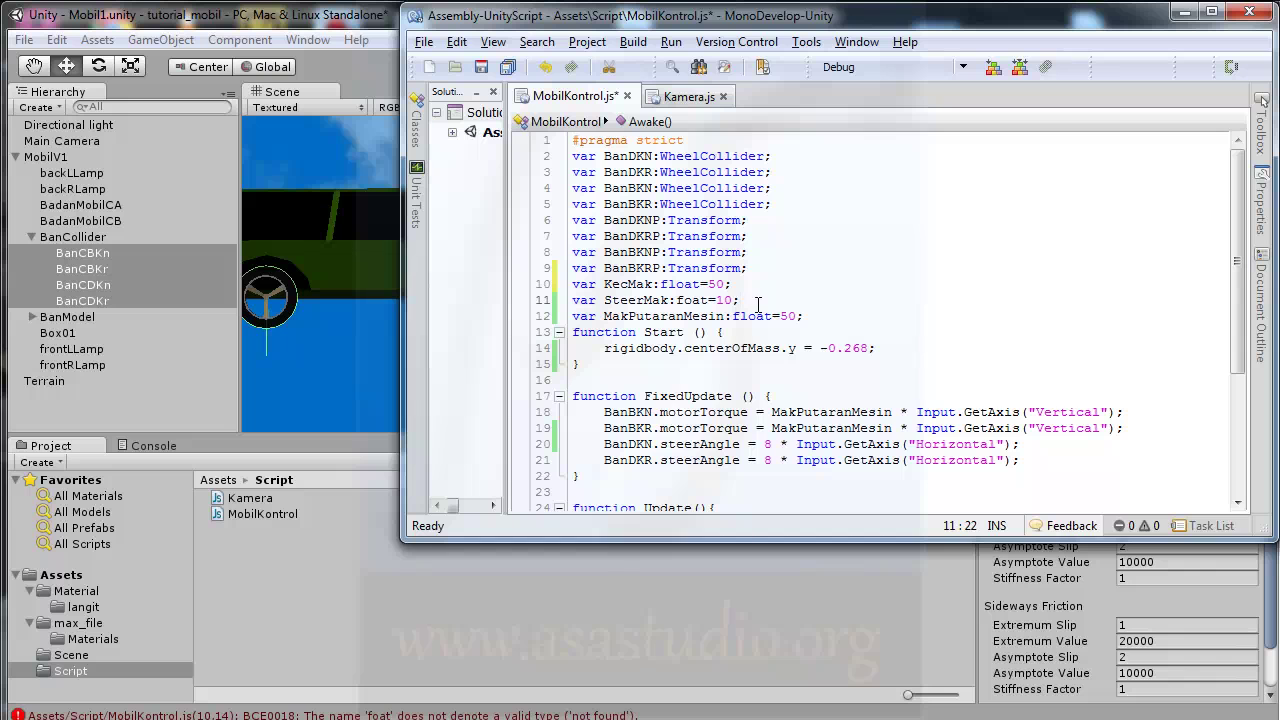
{"action": "key", "text": "Return"}
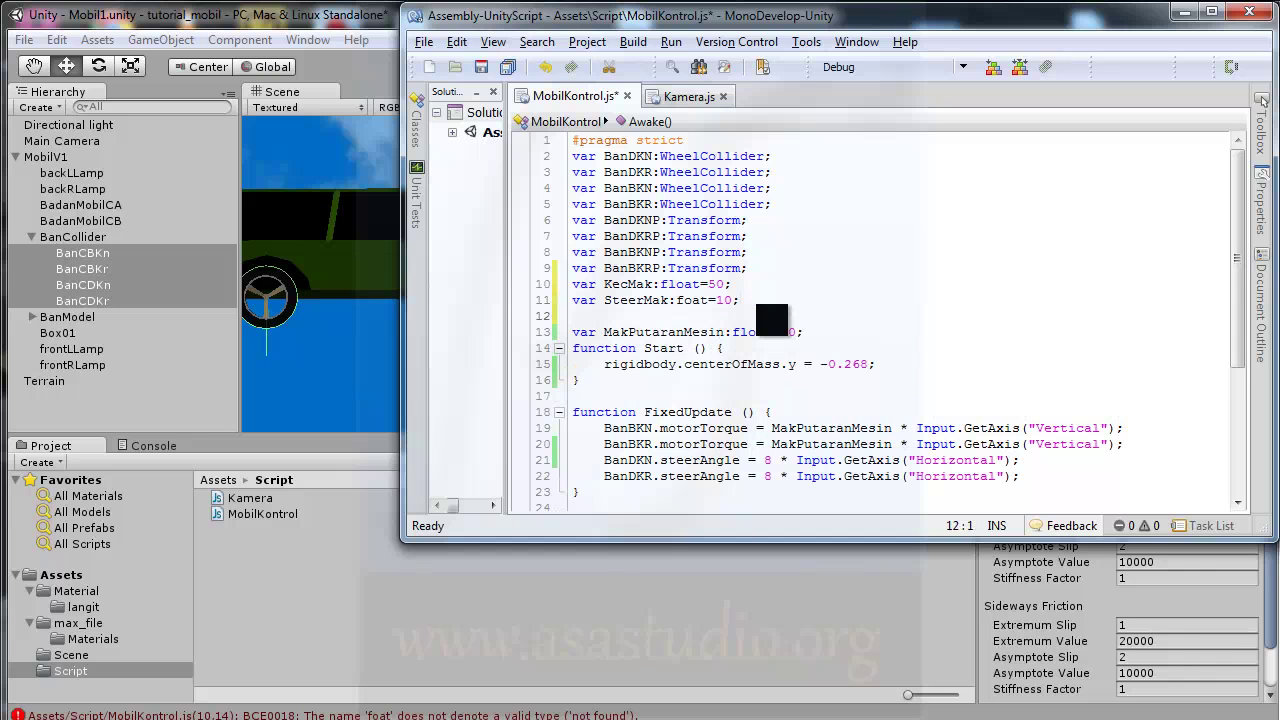
{"action": "type", "text": "var Steer"}
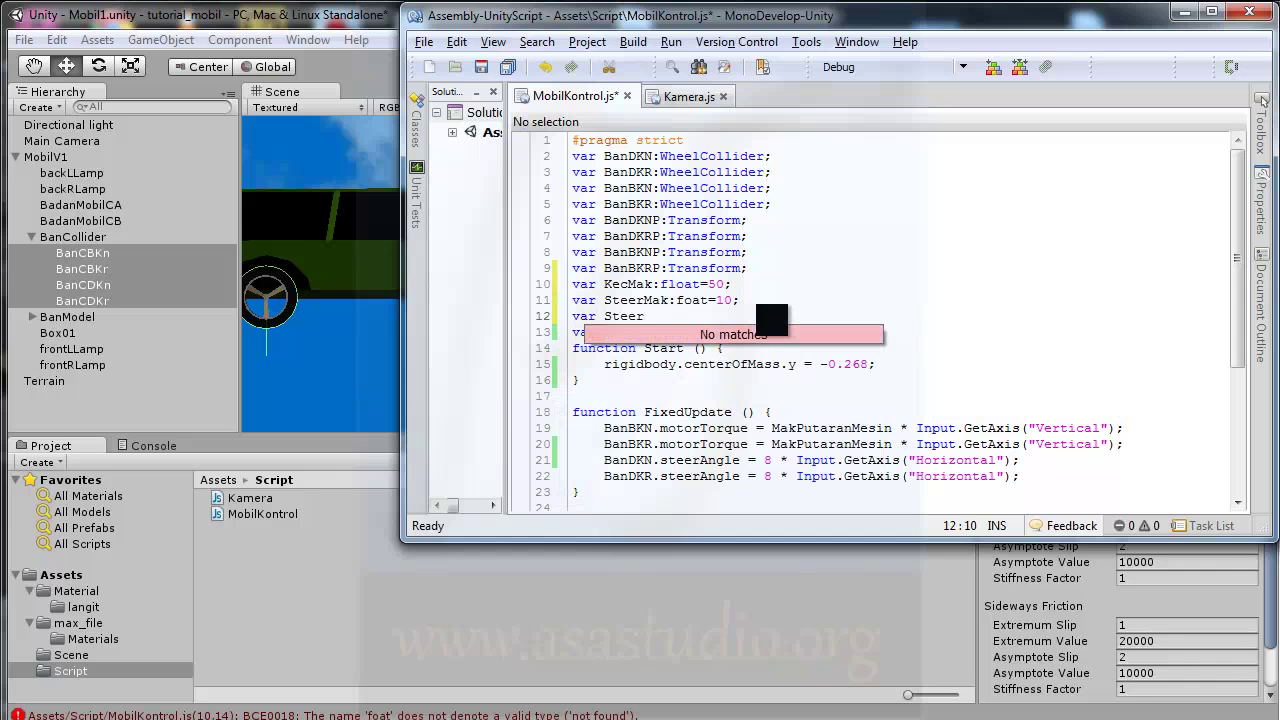
{"action": "type", "text": "Min"}
{"action": "type", "text": ":float"}
{"action": "key", "text": "Up"}
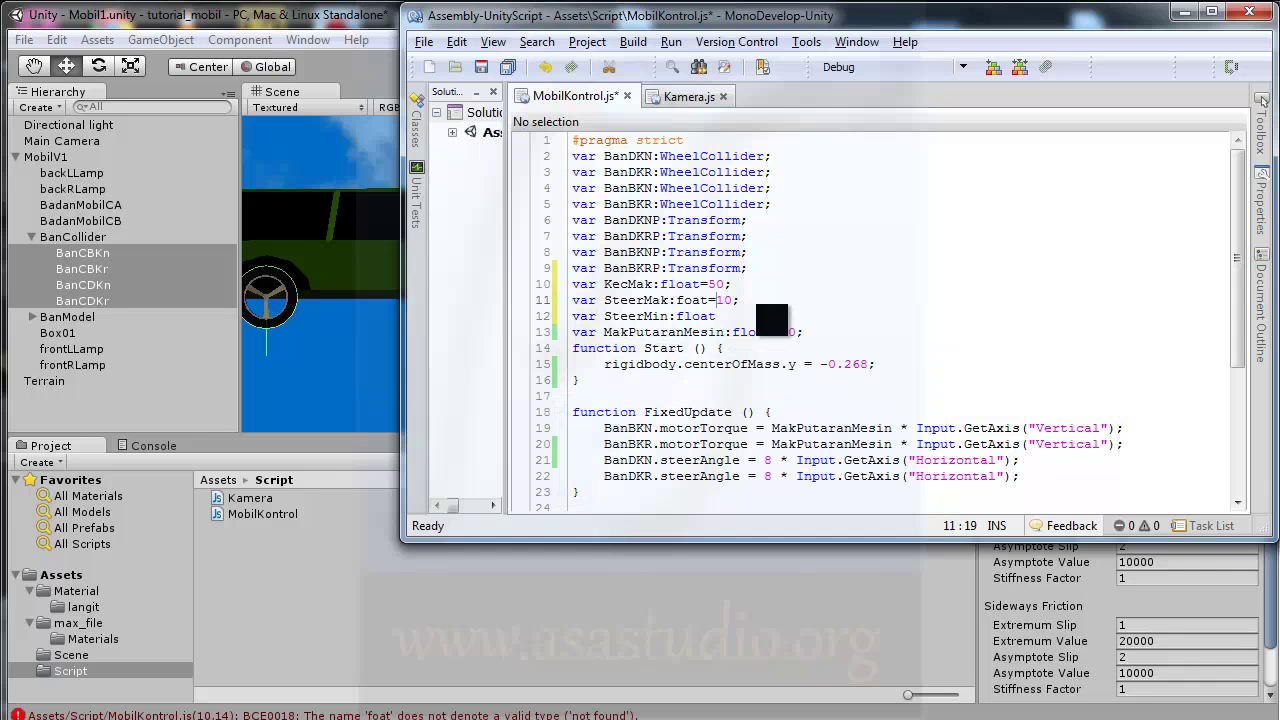
{"action": "key", "text": "Left"}
{"action": "key", "text": "Left"}
{"action": "key", "text": "Left"}
{"action": "type", "text": "l"}
{"action": "key", "text": "Down"}
{"action": "type", "text": "="}
{"action": "type", "text": "1;"}
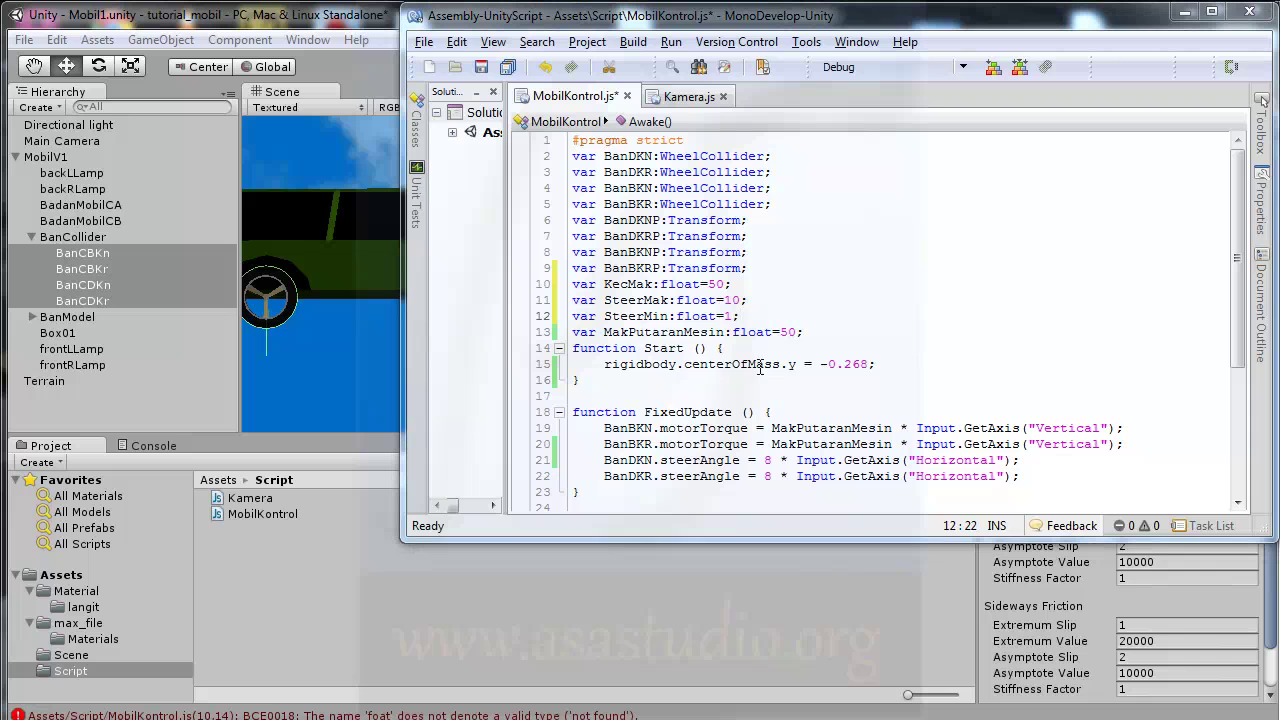
- Start a new FixedUpdate line reading var kecM=rigidbody.velocity, using autocomplete for velocity
{"action": "left_click", "coordinate": [1136, 446]}
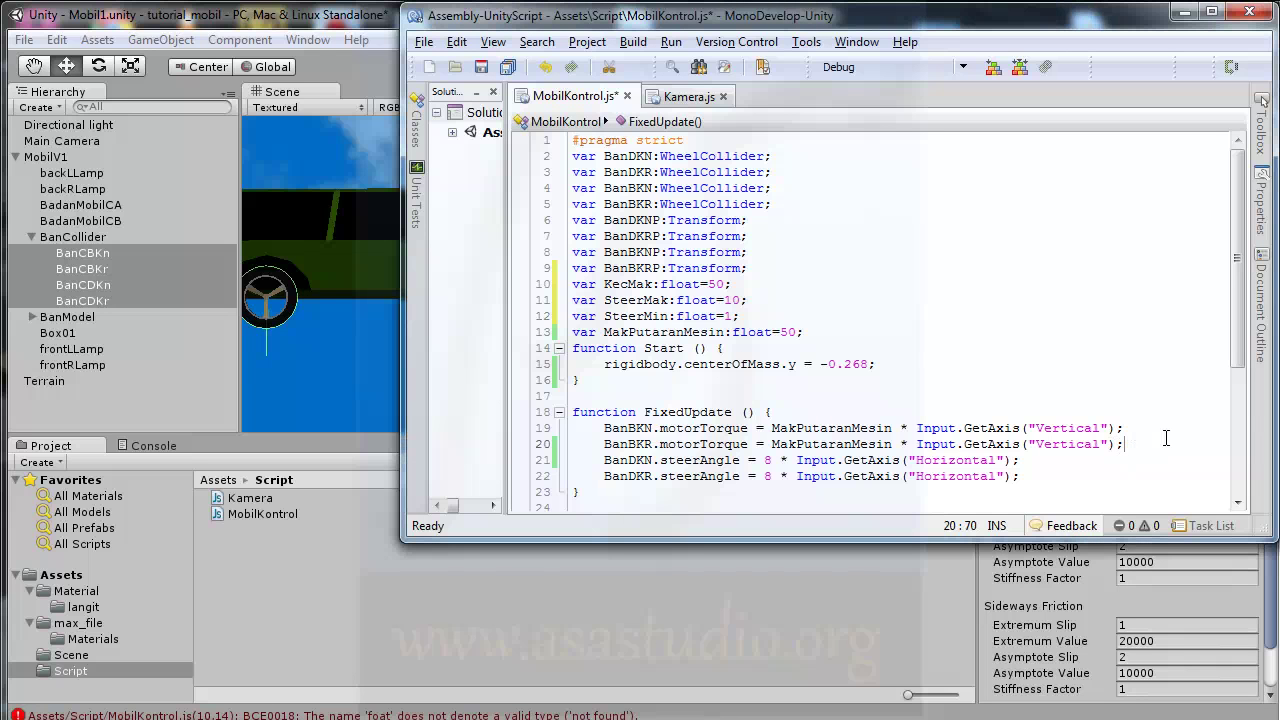
{"action": "key", "text": "Return"}
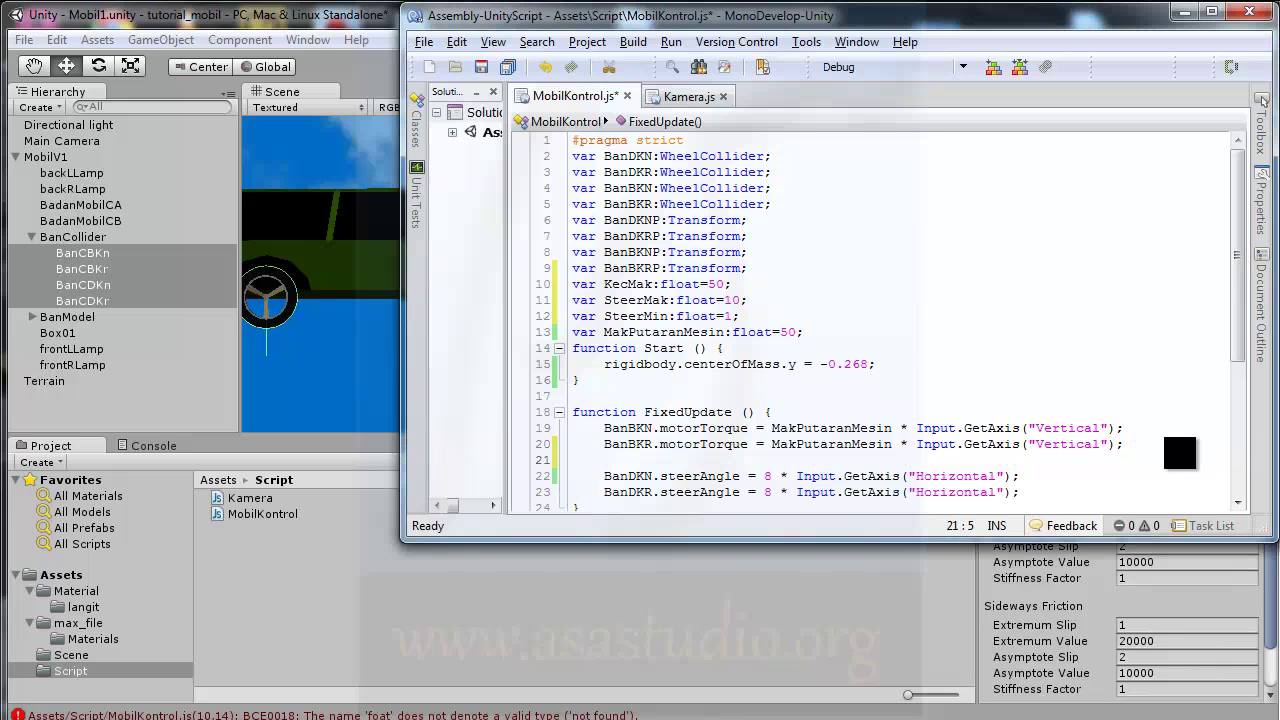
{"action": "type", "text": "var"}
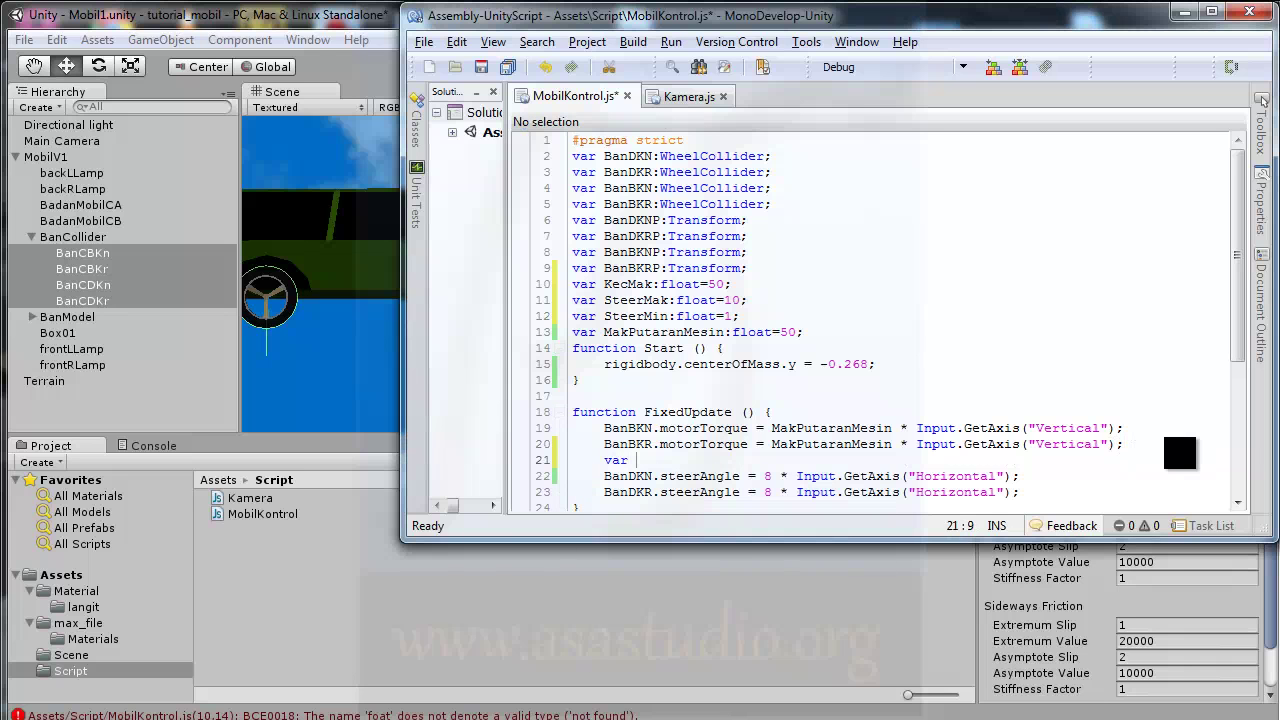
{"action": "type", "text": "kec"}
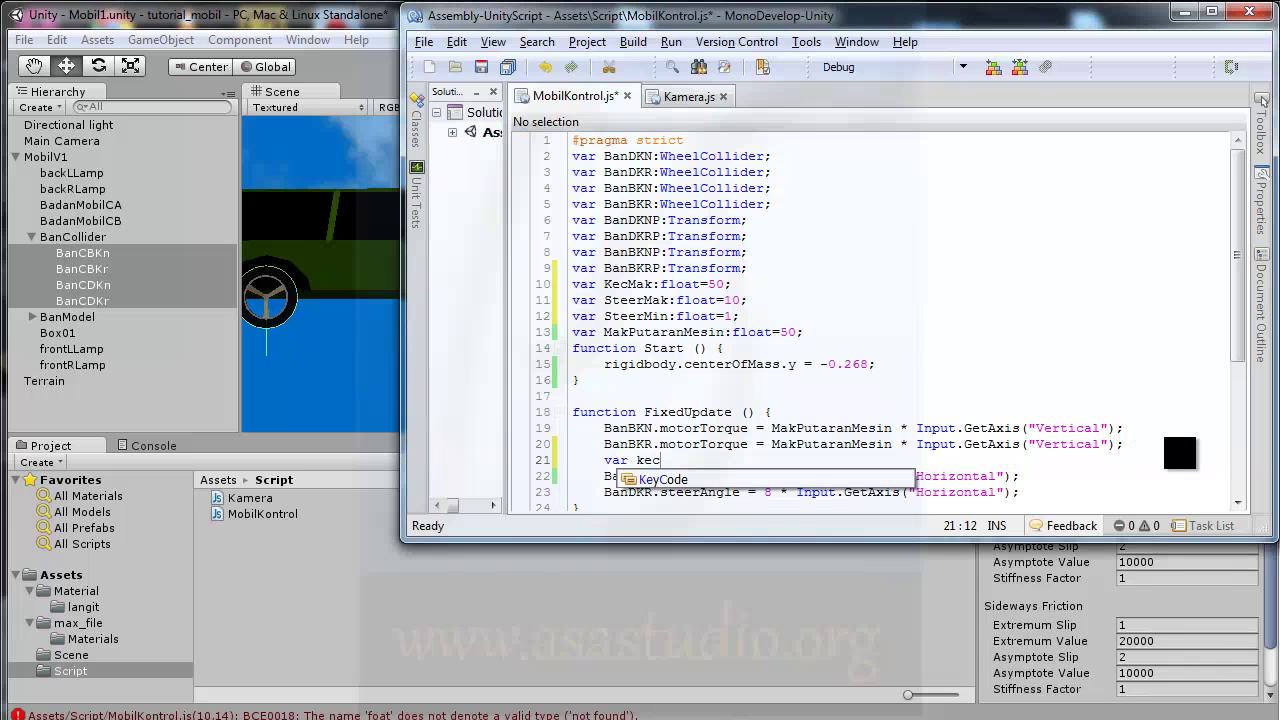
{"action": "type", "text": "M"}
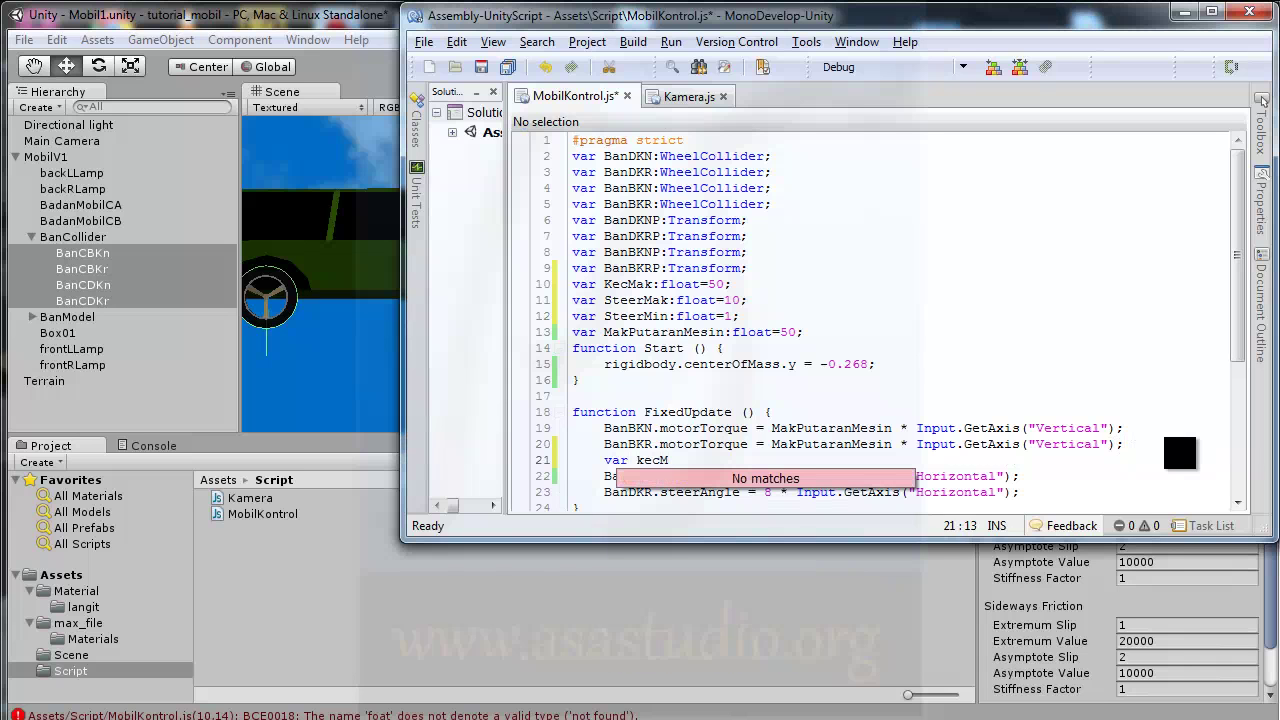
{"action": "type", "text": "="}
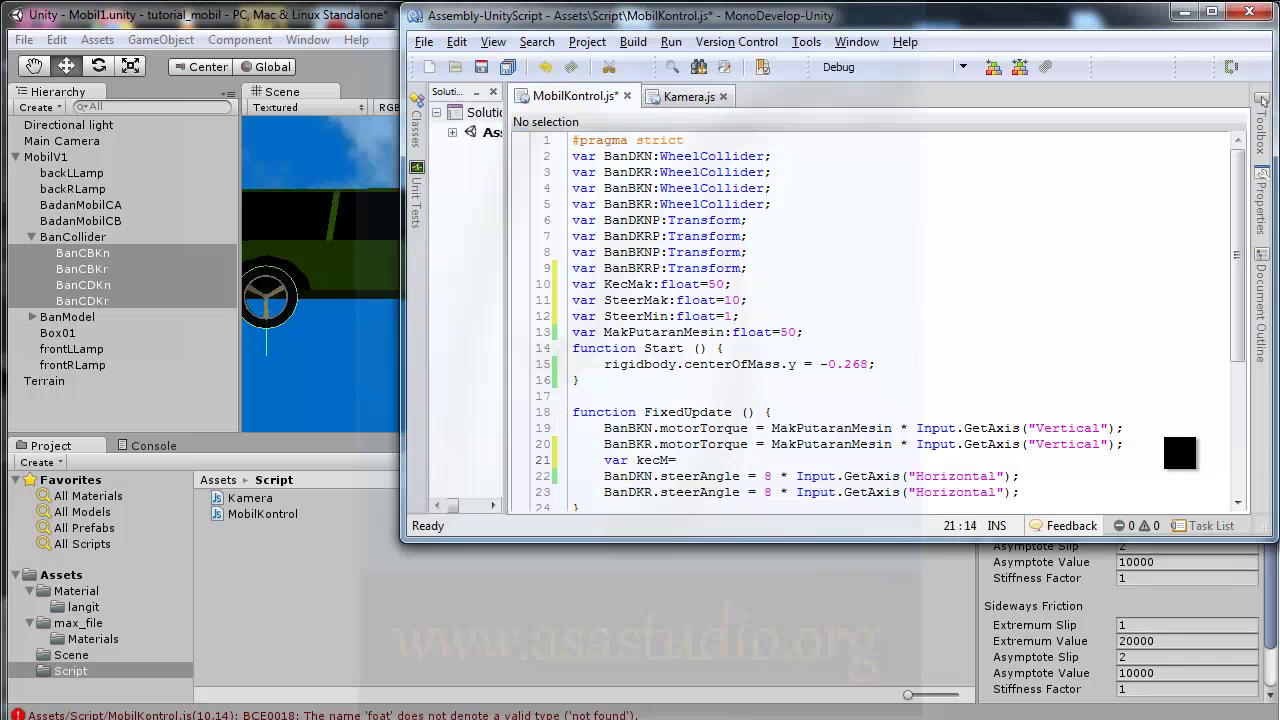
{"action": "type", "text": "ri"}
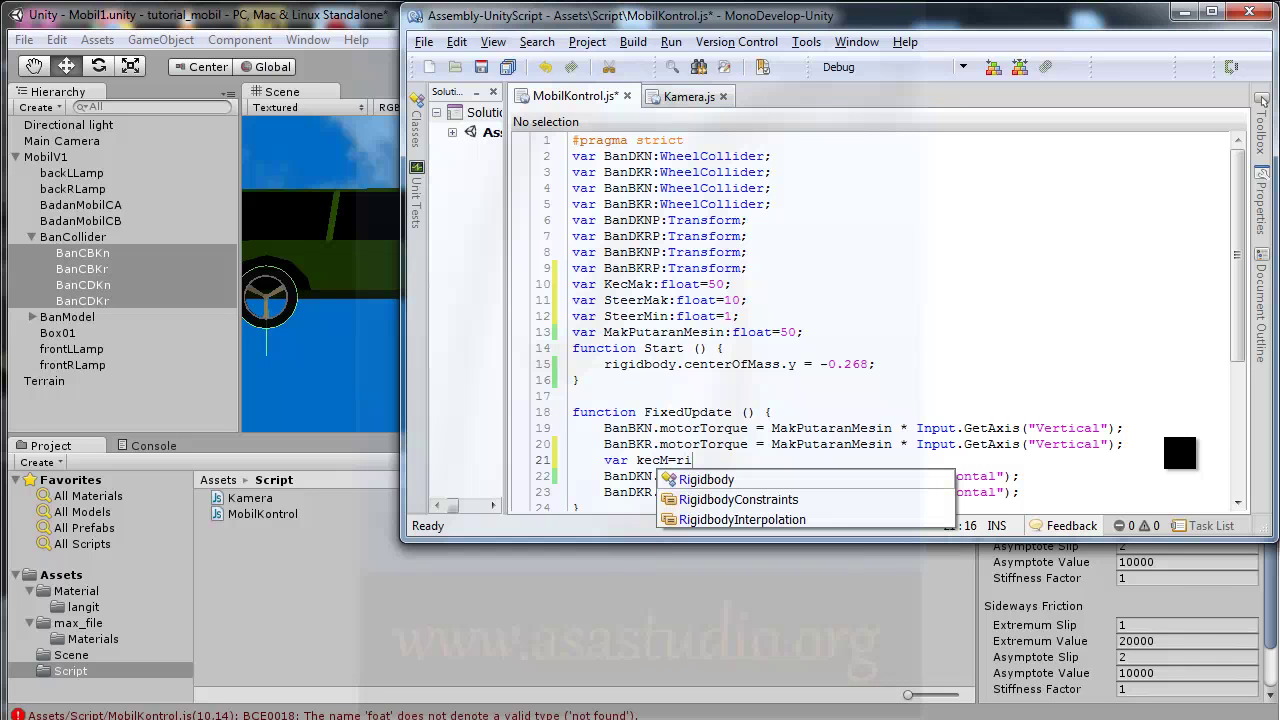
{"action": "type", "text": "gidbody"}
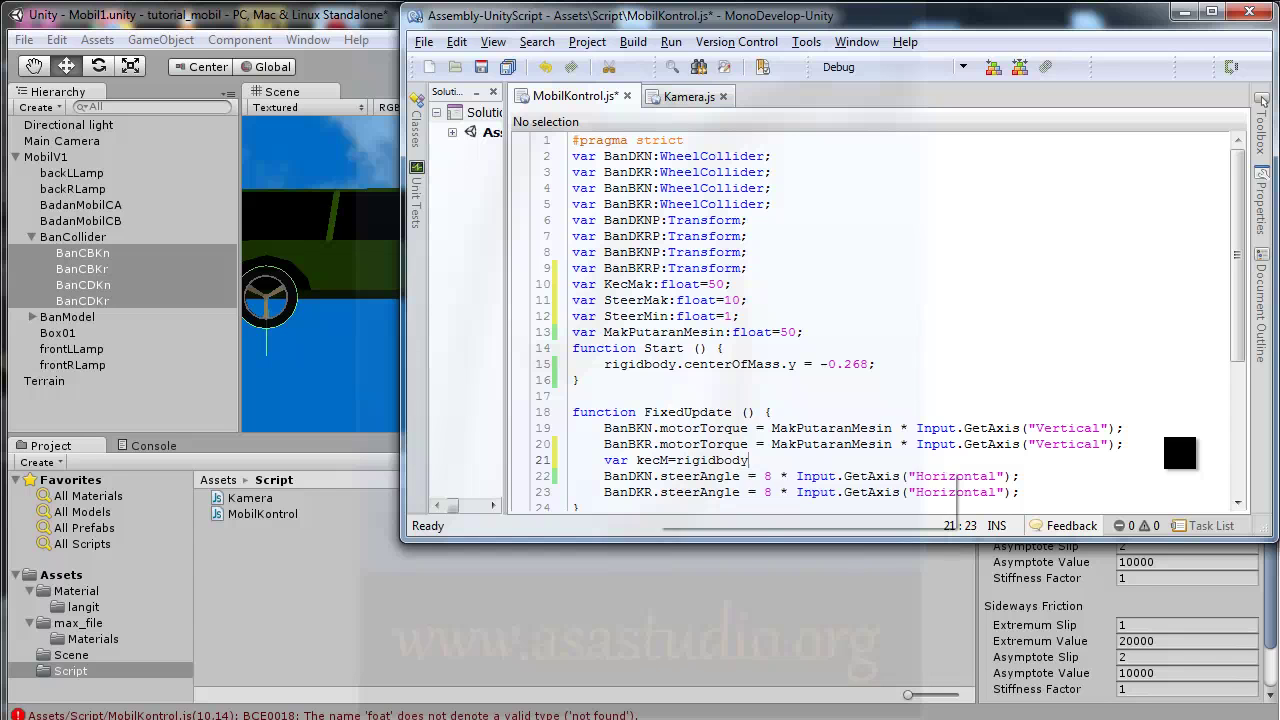
{"action": "type", "text": ".v"}
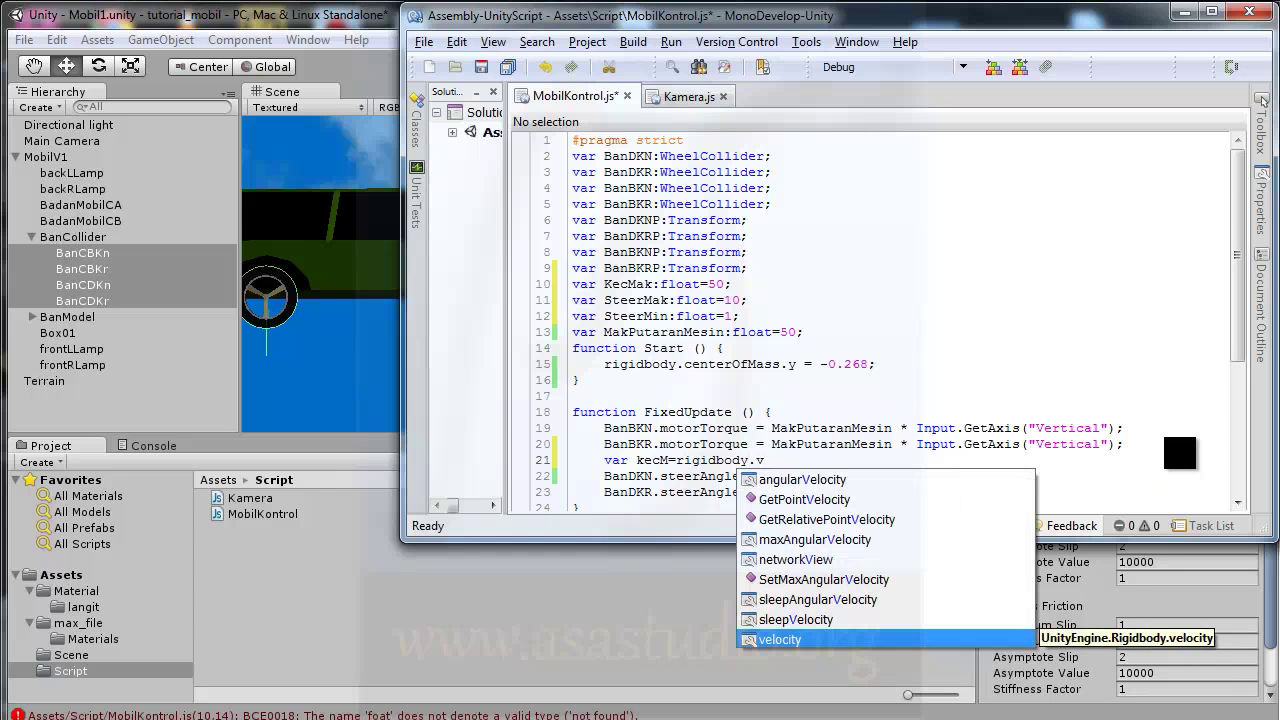
{"action": "double_click", "coordinate": [846, 637]}
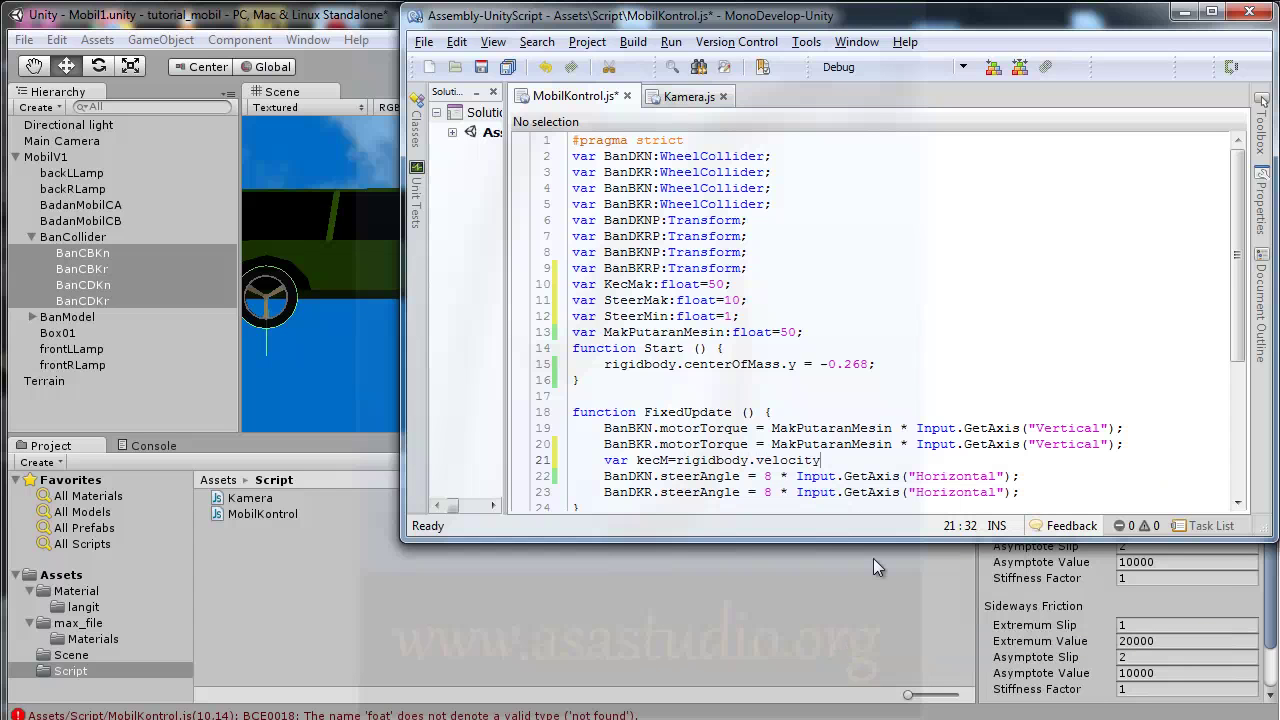
{"action": "type", "text": "."}
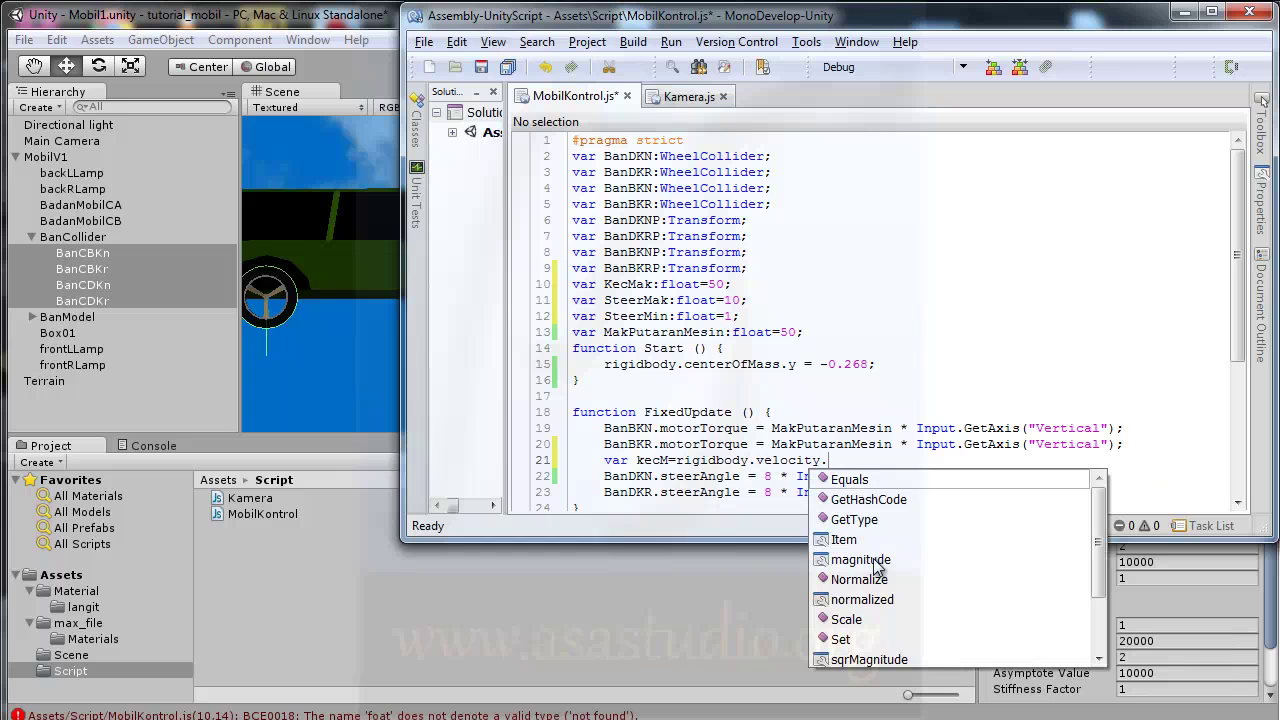
{"action": "type", "text": "mg"}
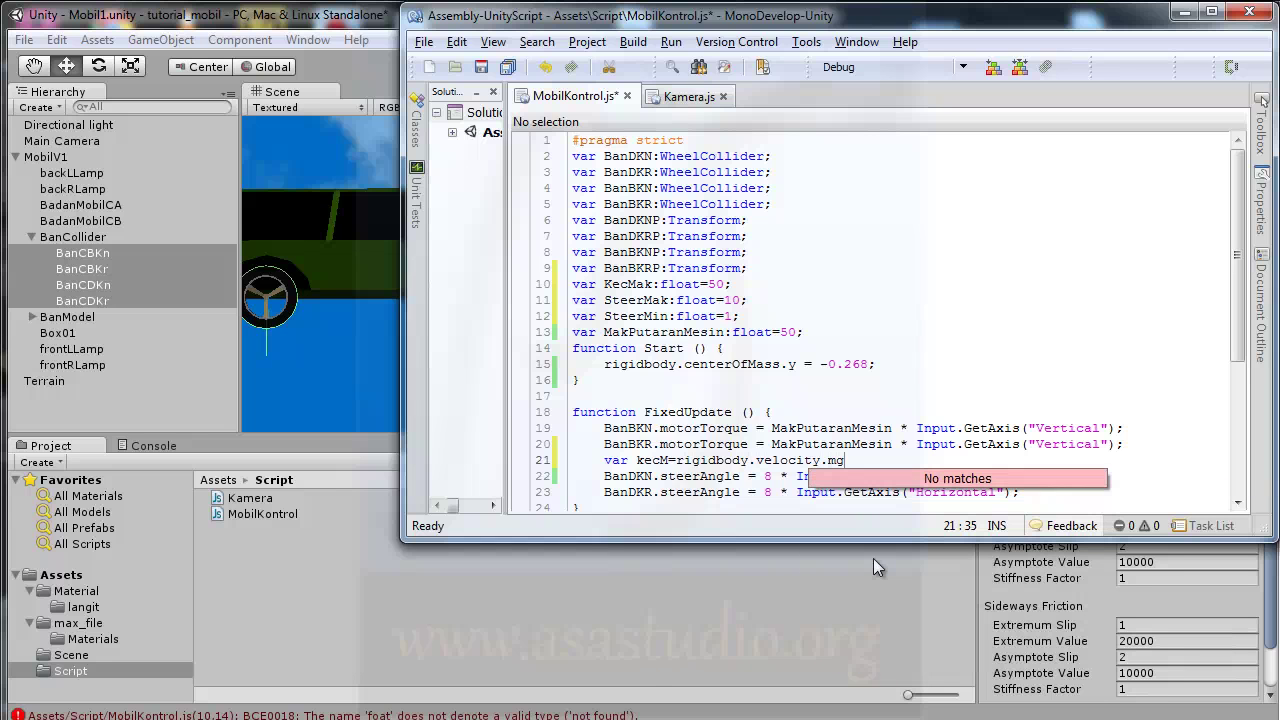
{"action": "key", "text": "BackSpace"}
{"action": "type", "text": "a"}
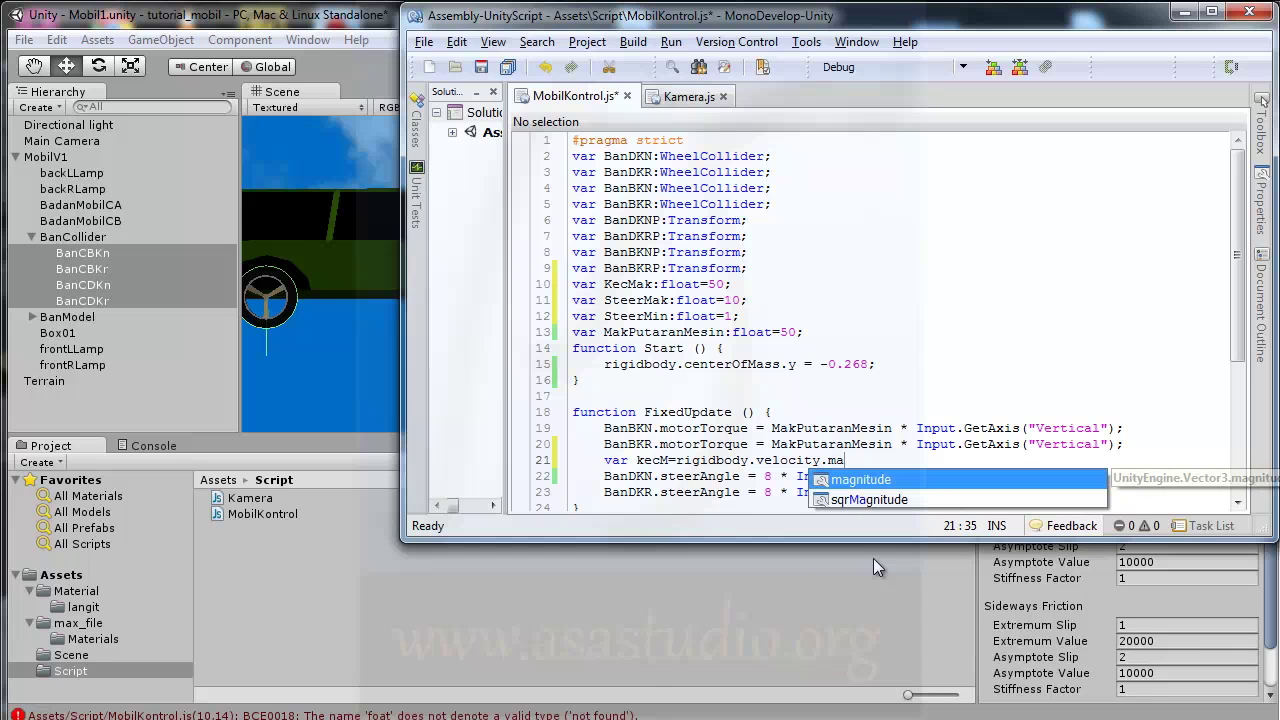
- Finish the line as .magnitude/kecM; and begin var steerRD=Mathf.Ler on the next line
{"action": "left_click", "coordinate": [890, 480]}
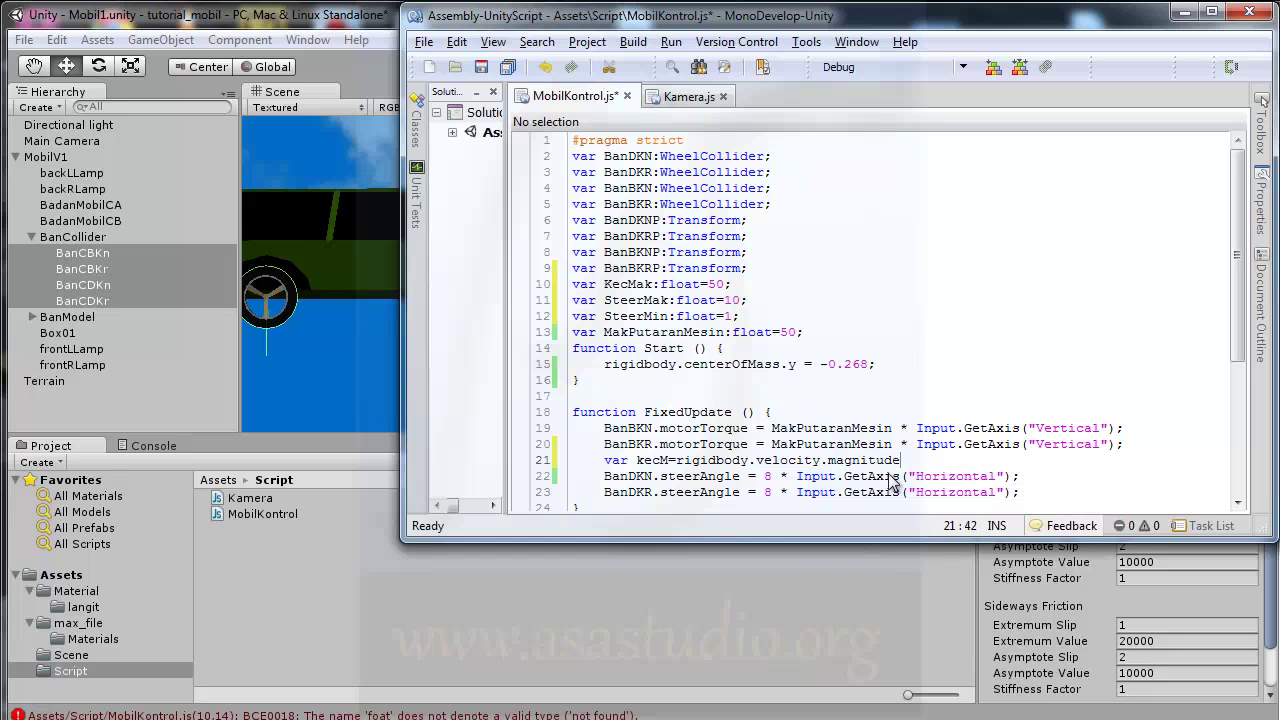
{"action": "type", "text": "/"}
{"action": "type", "text": "KecM"}
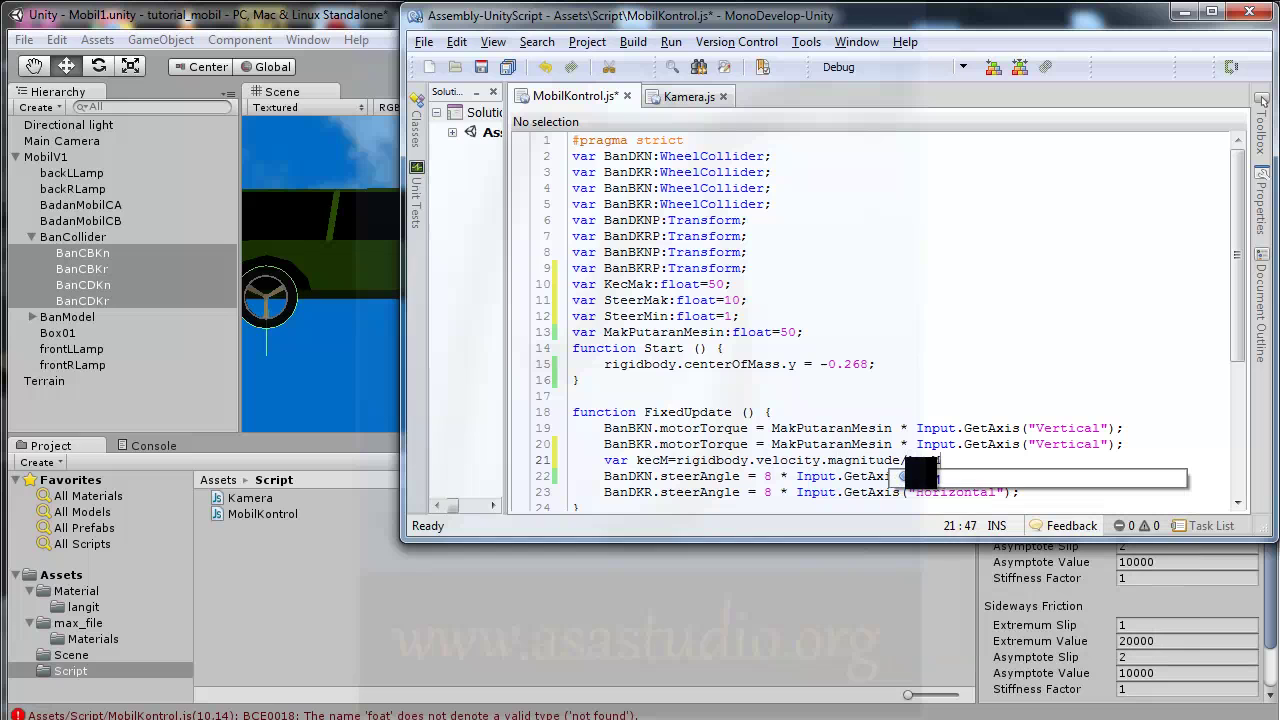
{"action": "left_click", "coordinate": [1026, 444]}
{"action": "left_click", "coordinate": [962, 461]}
{"action": "type", "text": ";"}
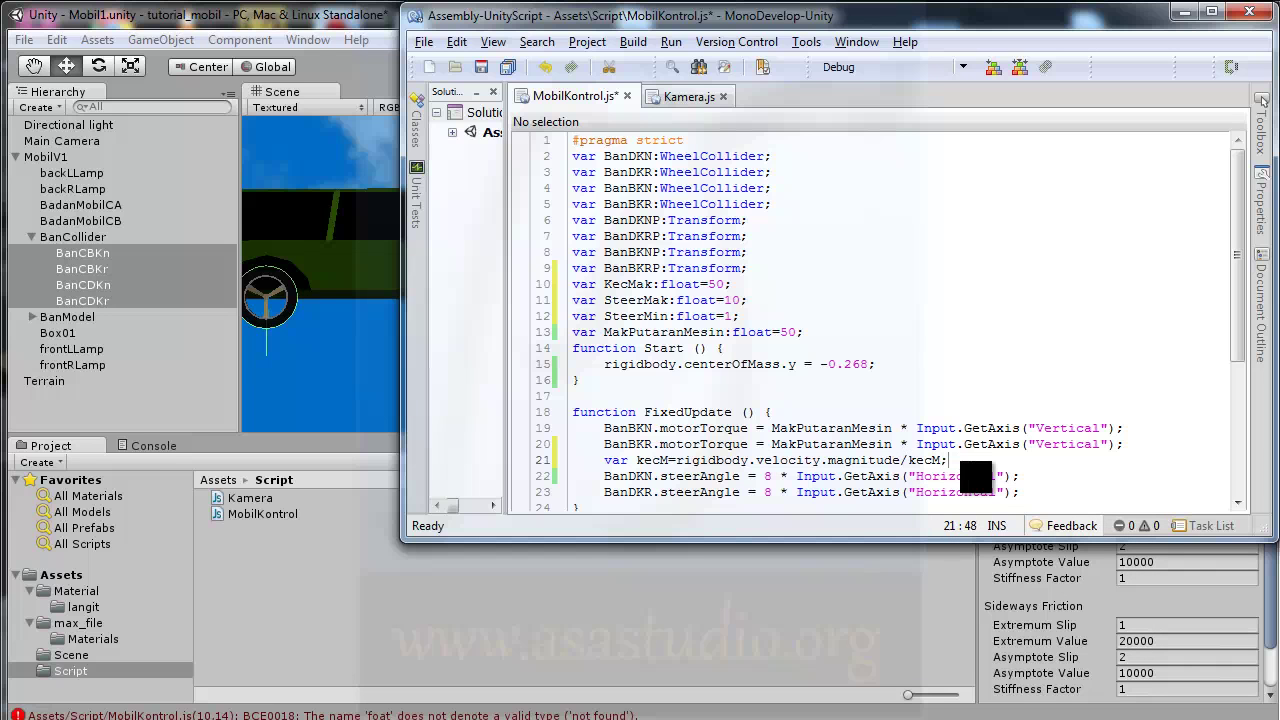
{"action": "key", "text": "Return"}
{"action": "type", "text": "var"}
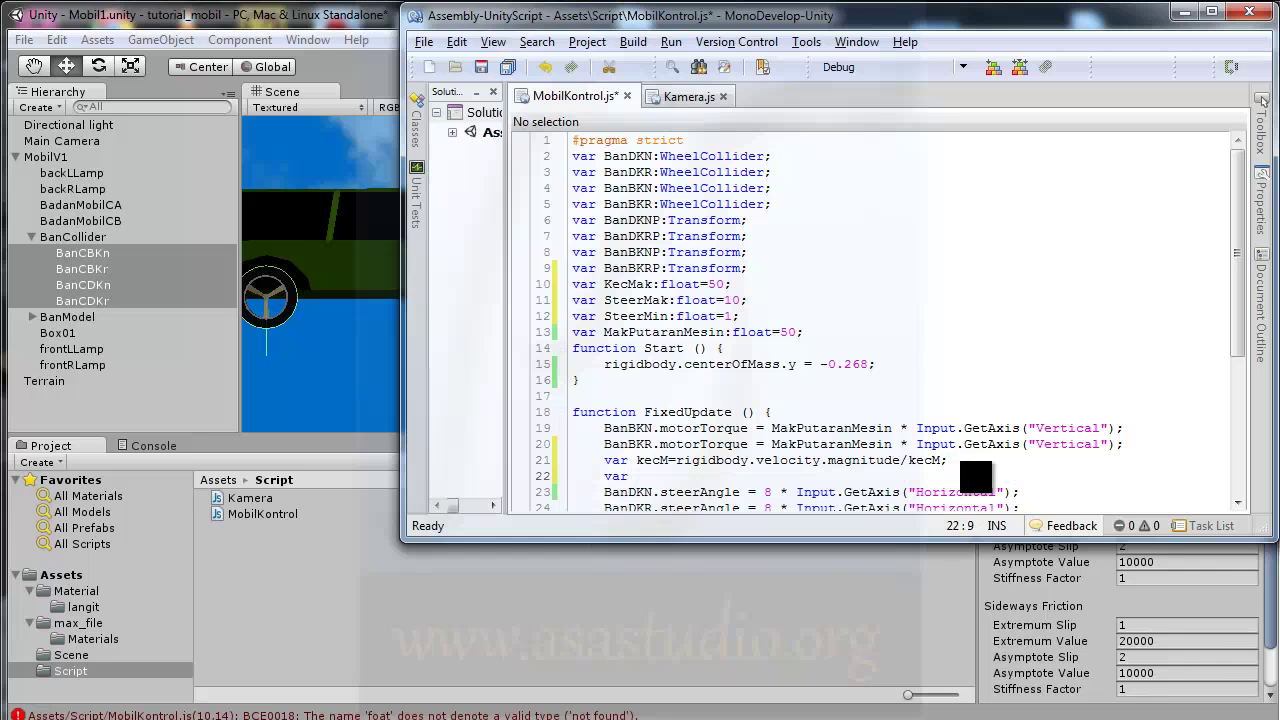
{"action": "type", "text": " steer"}
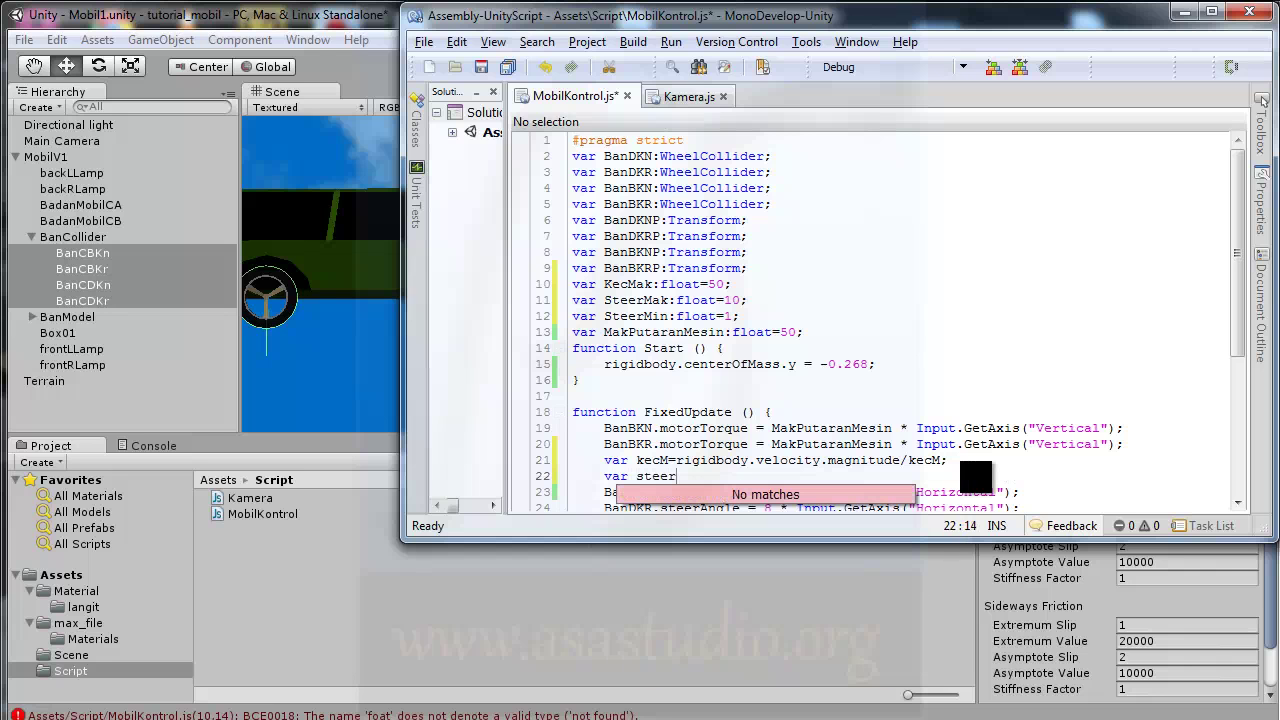
{"action": "type", "text": "RD"}
{"action": "type", "text": "="}
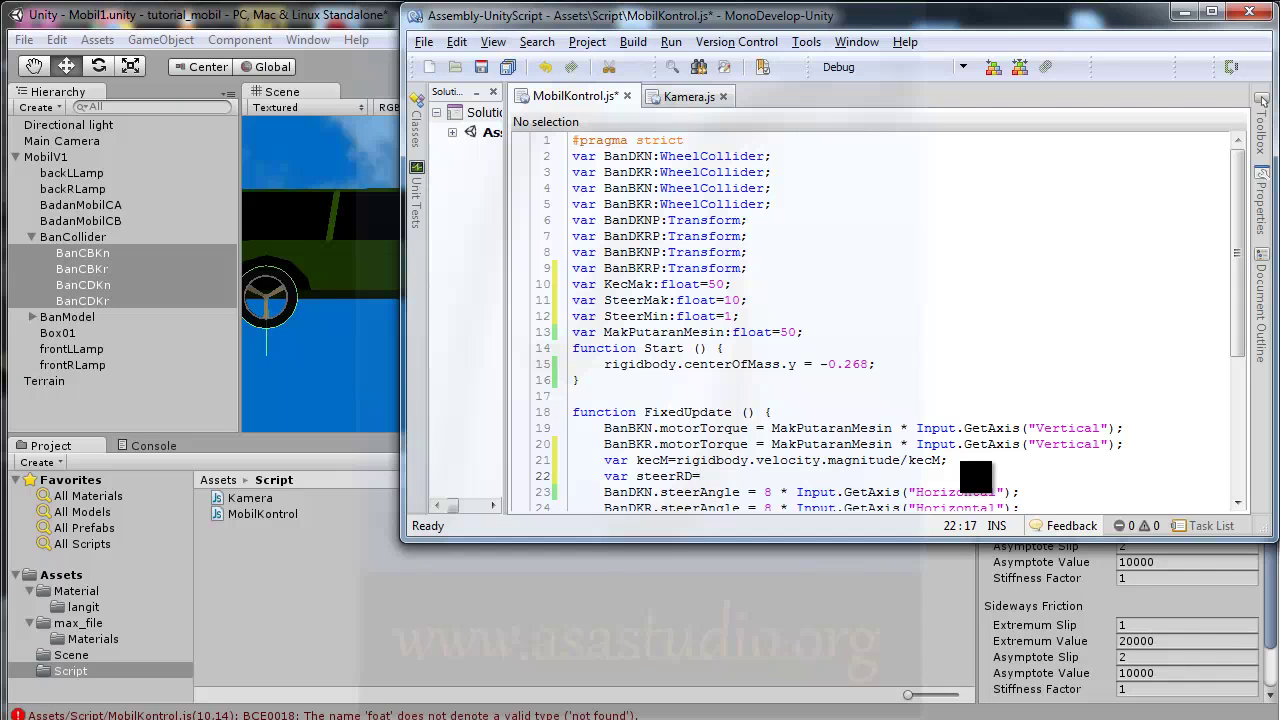
{"action": "type", "text": "Mathf"}
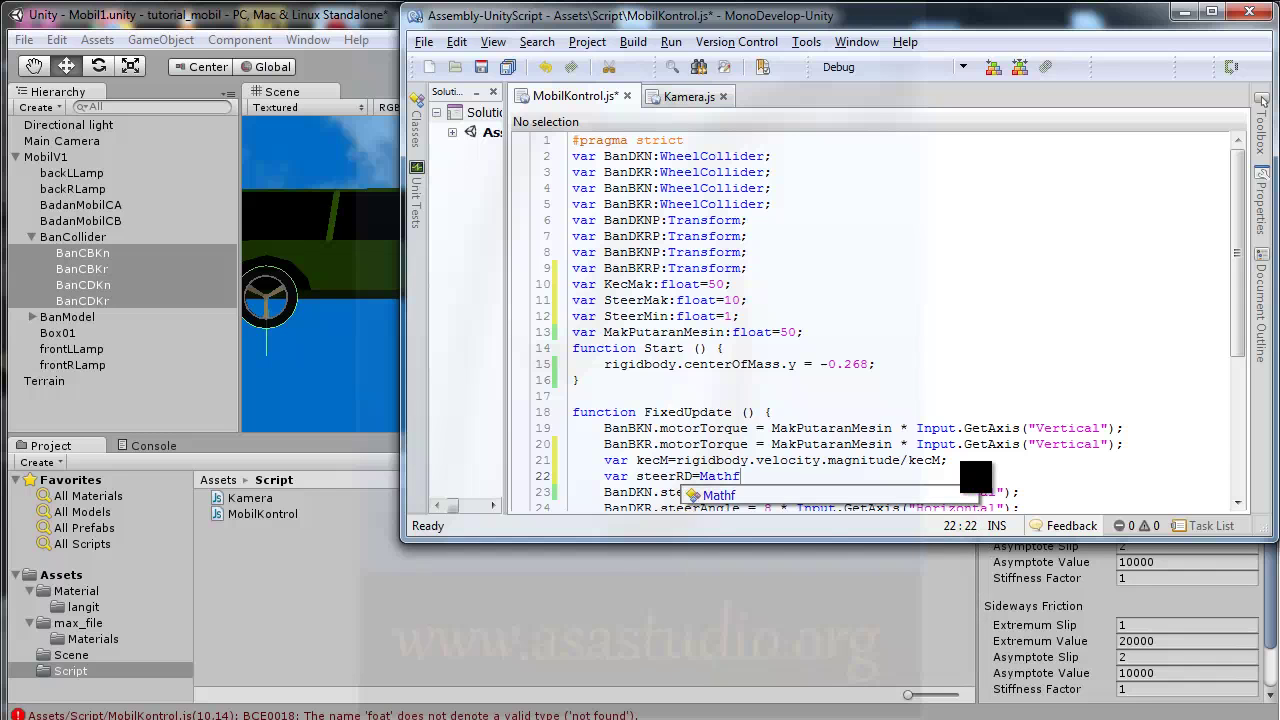
{"action": "type", "text": "."}
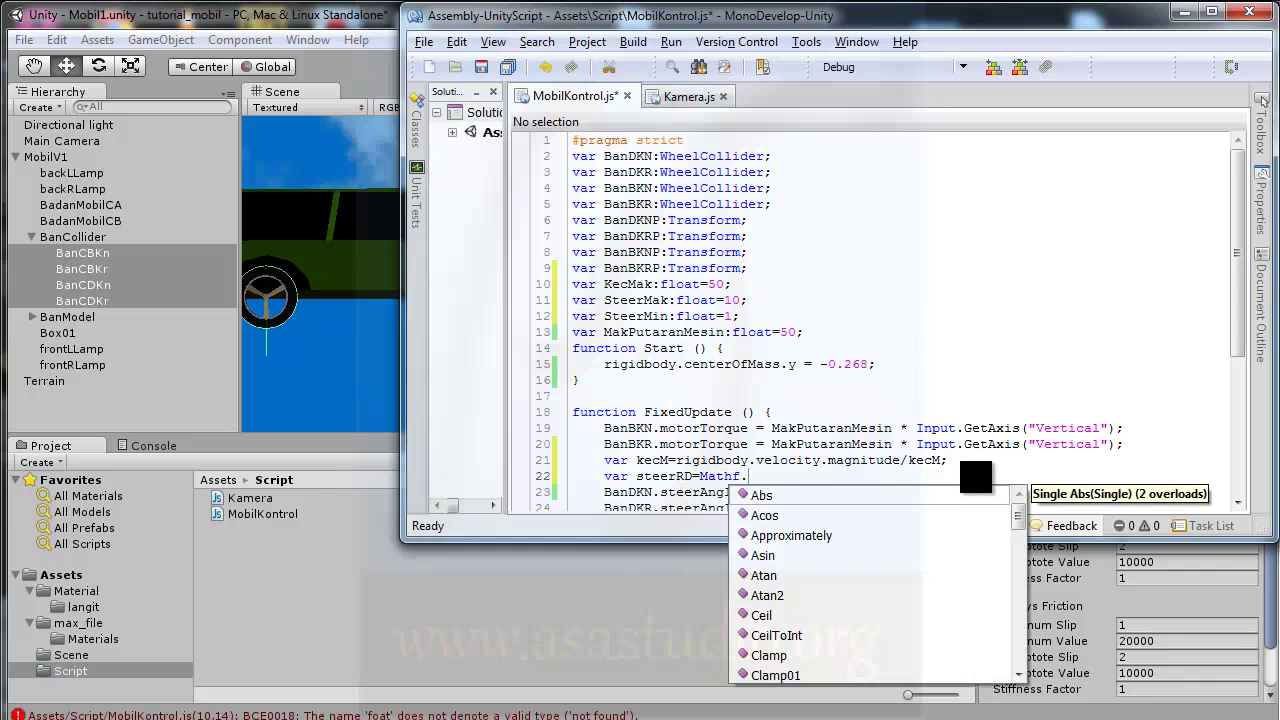
{"action": "type", "text": "Ler"}
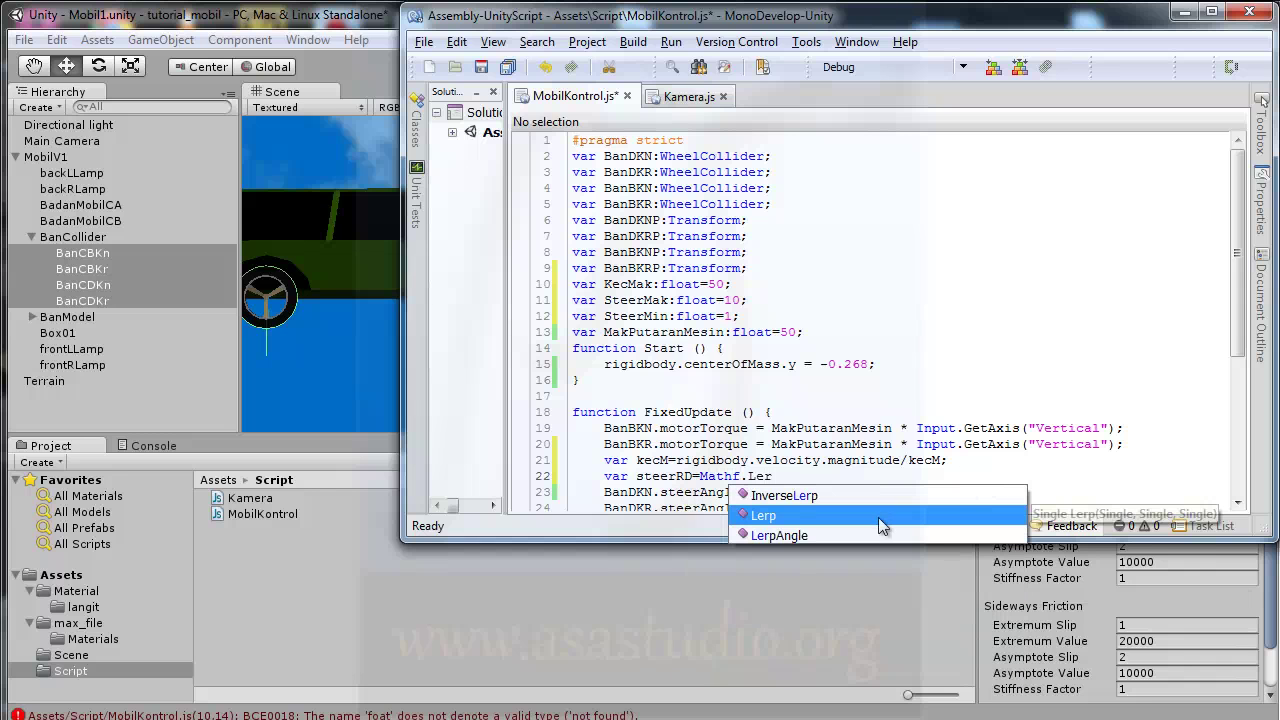
- Complete line 22 as var steerRD=Mathf.Lerp(SteerMin,SteerMak,kecM); and open a blank line below
{"action": "double_click", "coordinate": [883, 515]}
{"action": "type", "text": "()"}
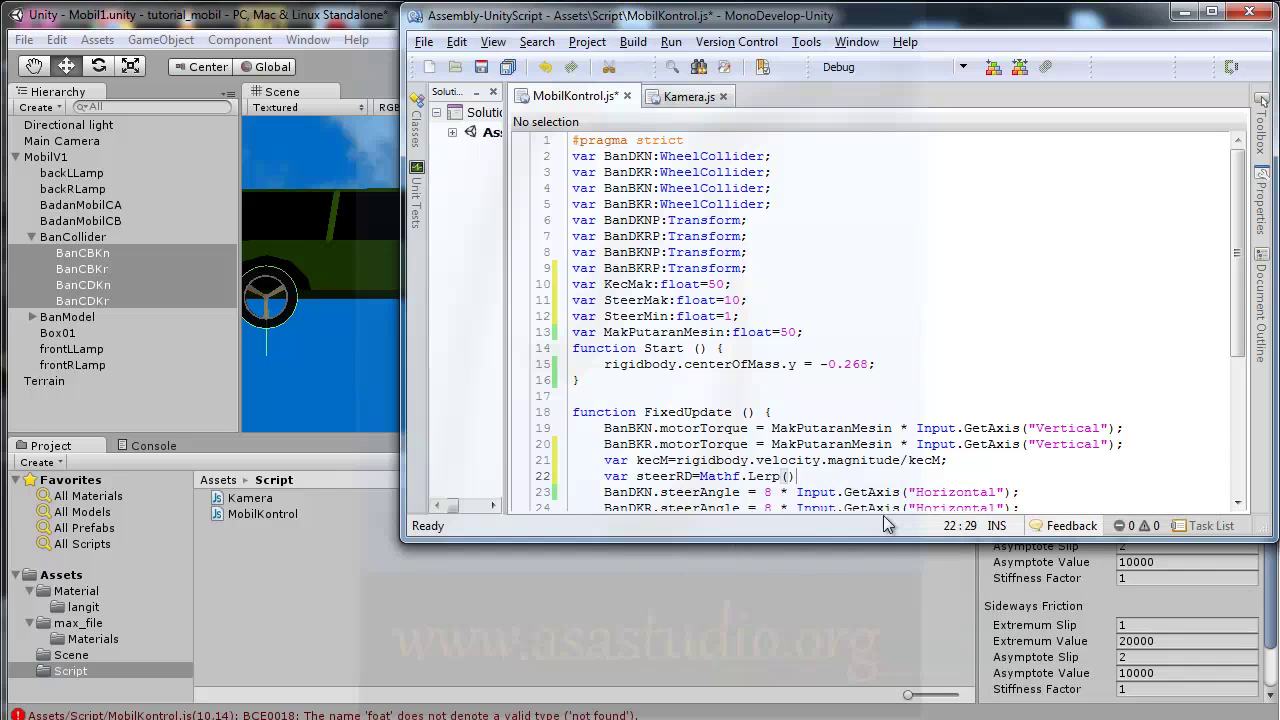
{"action": "type", "text": ";"}
{"action": "key", "text": "Left"}
{"action": "key", "text": "Left"}
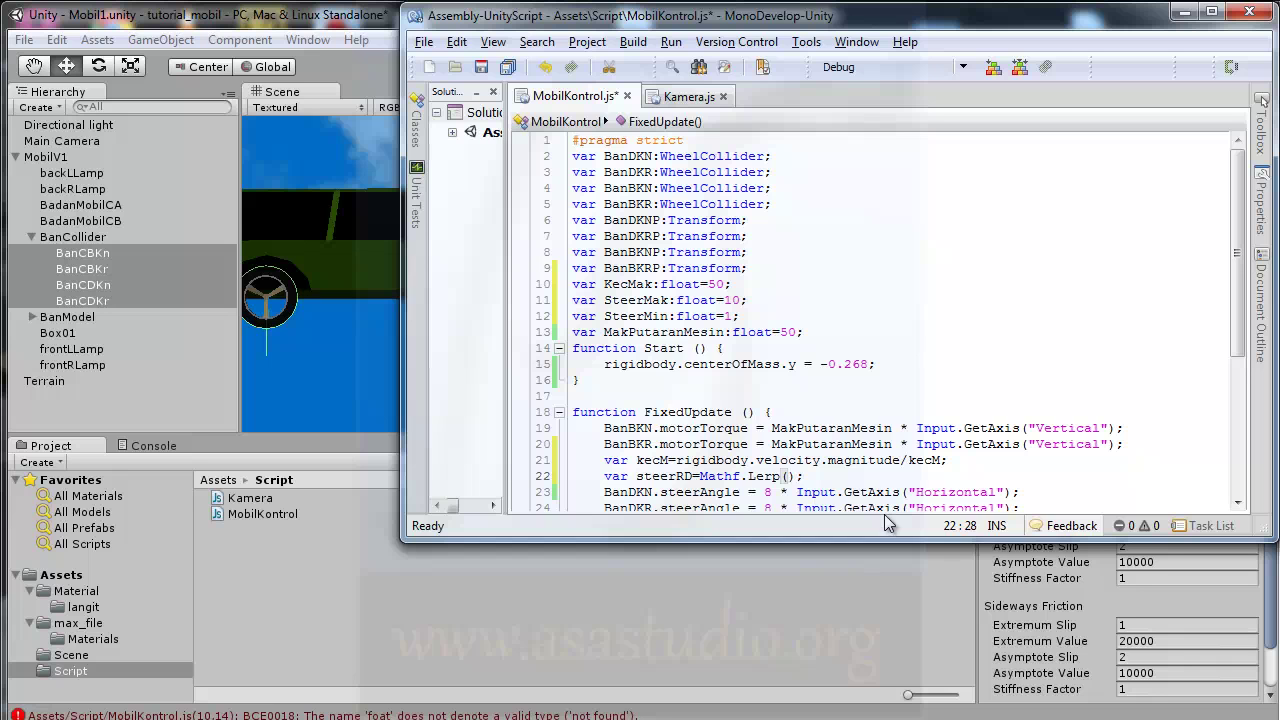
{"action": "type", "text": "Ste"}
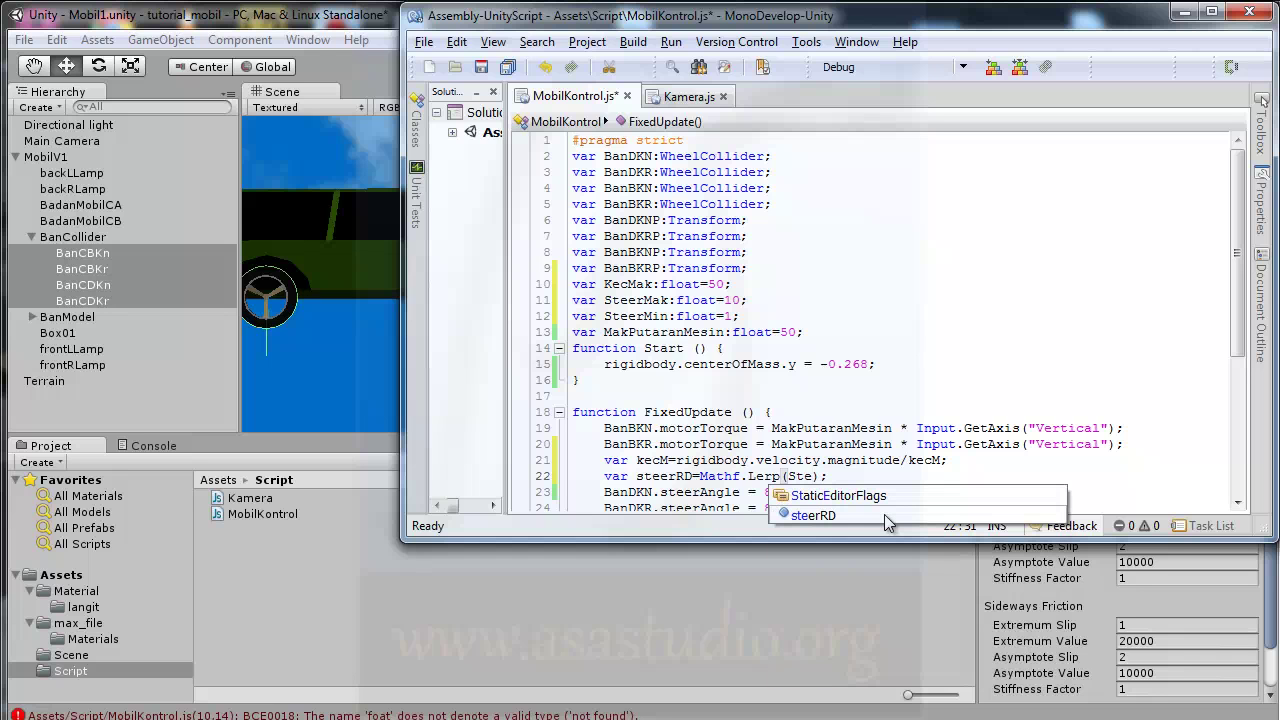
{"action": "type", "text": "e"}
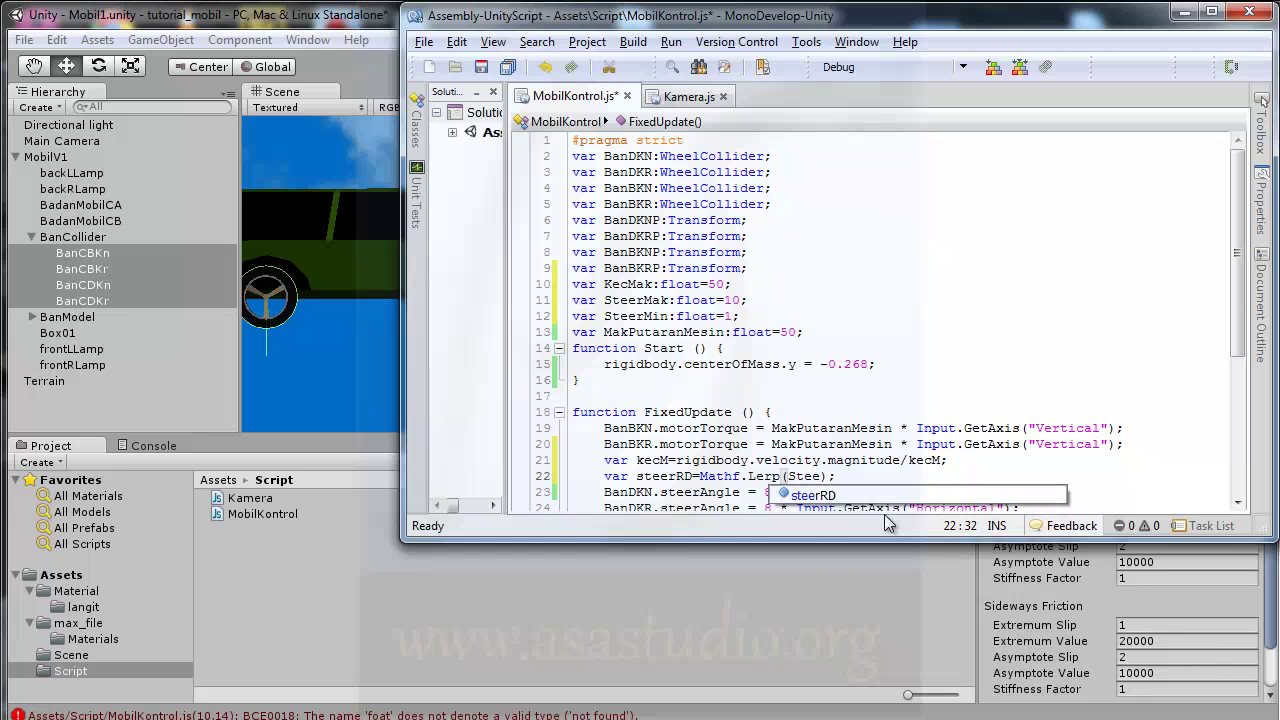
{"action": "type", "text": "r"}
{"action": "type", "text": "Min"}
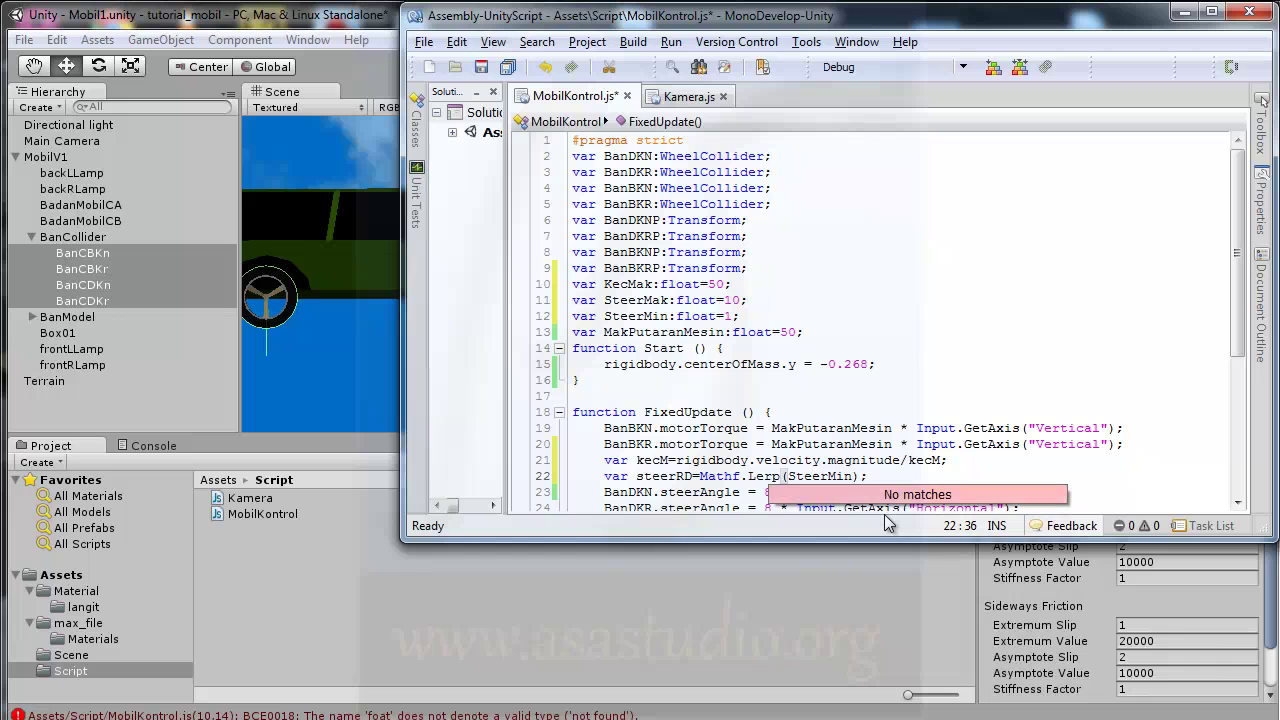
{"action": "type", "text": ","}
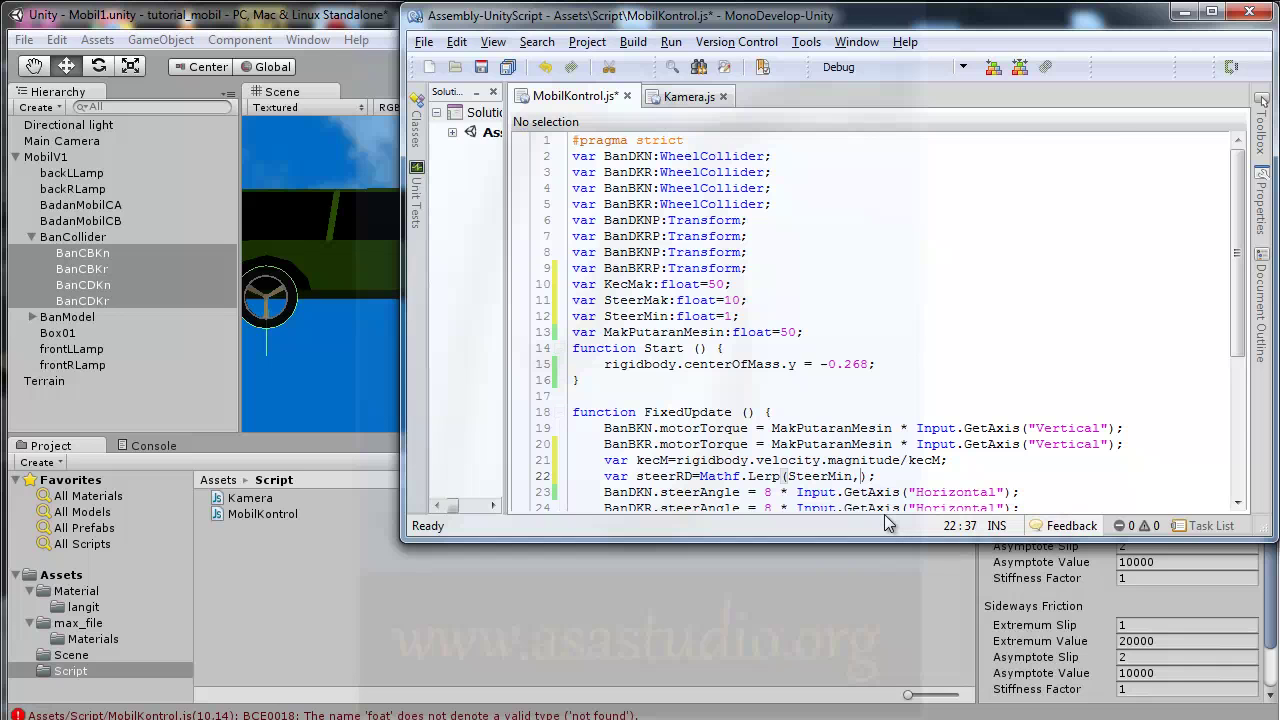
{"action": "type", "text": "Steer"}
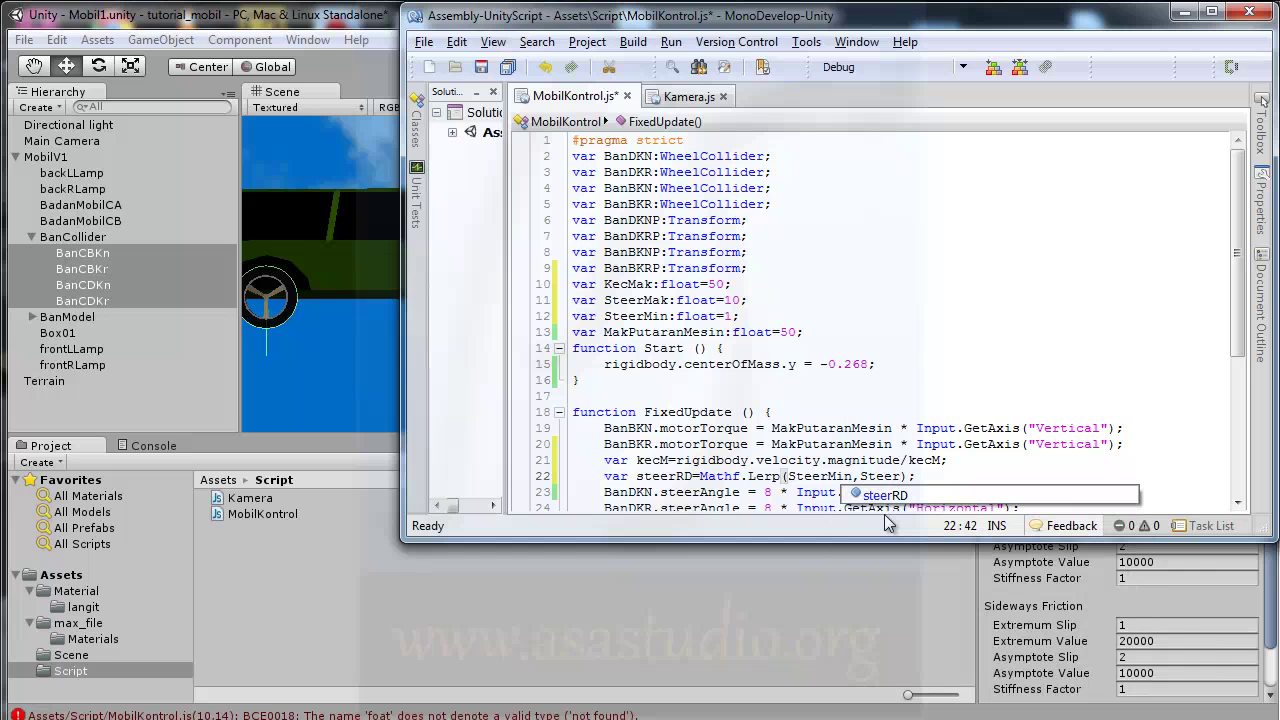
{"action": "type", "text": "Mak"}
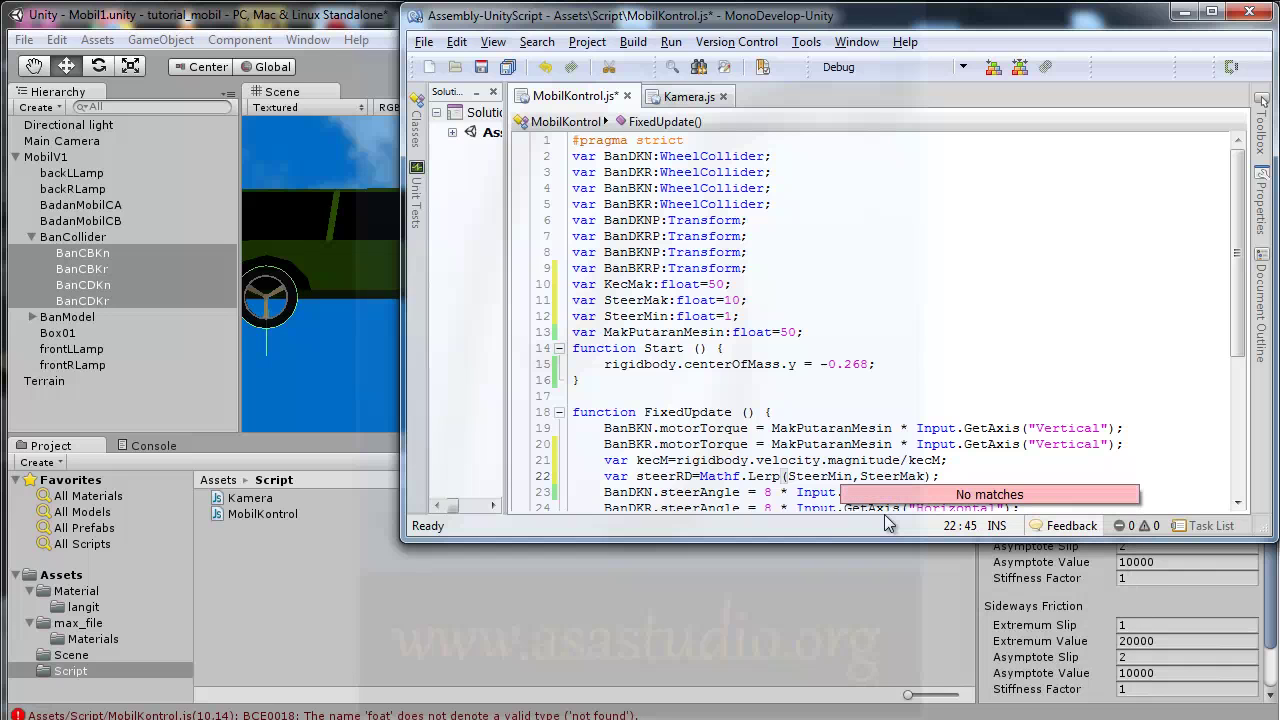
{"action": "type", "text": ","}
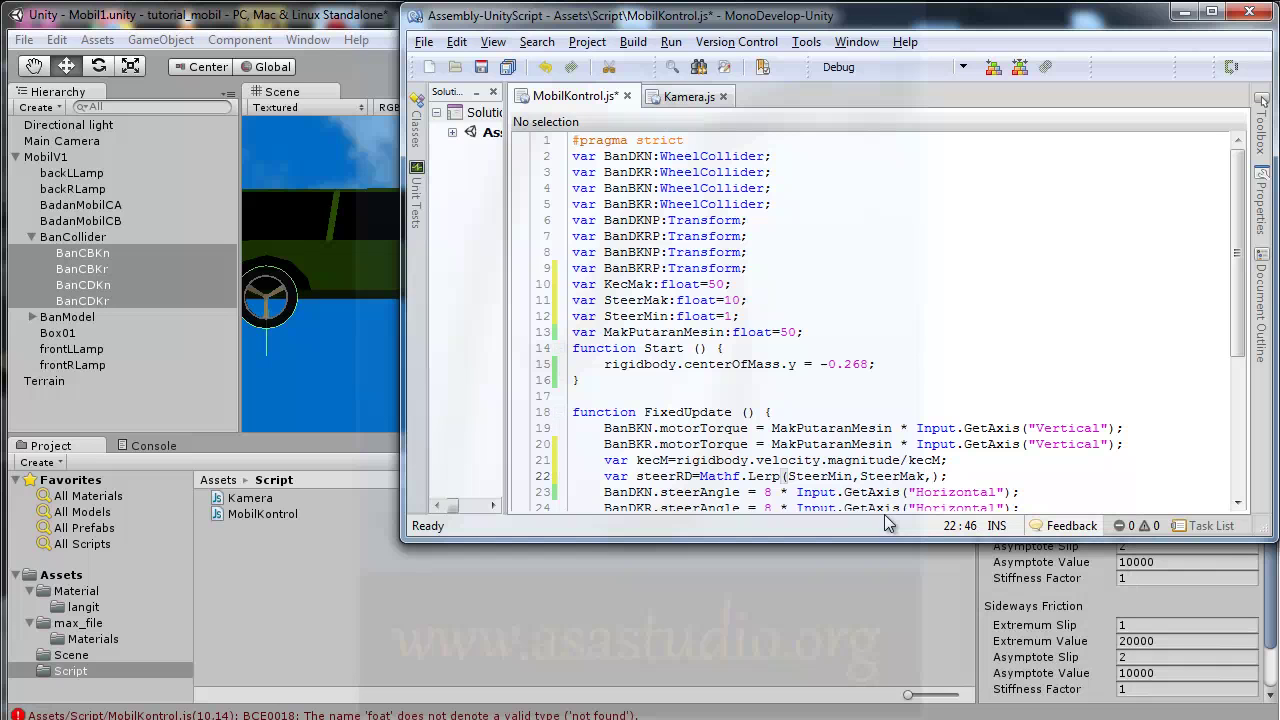
{"action": "type", "text": "kec"}
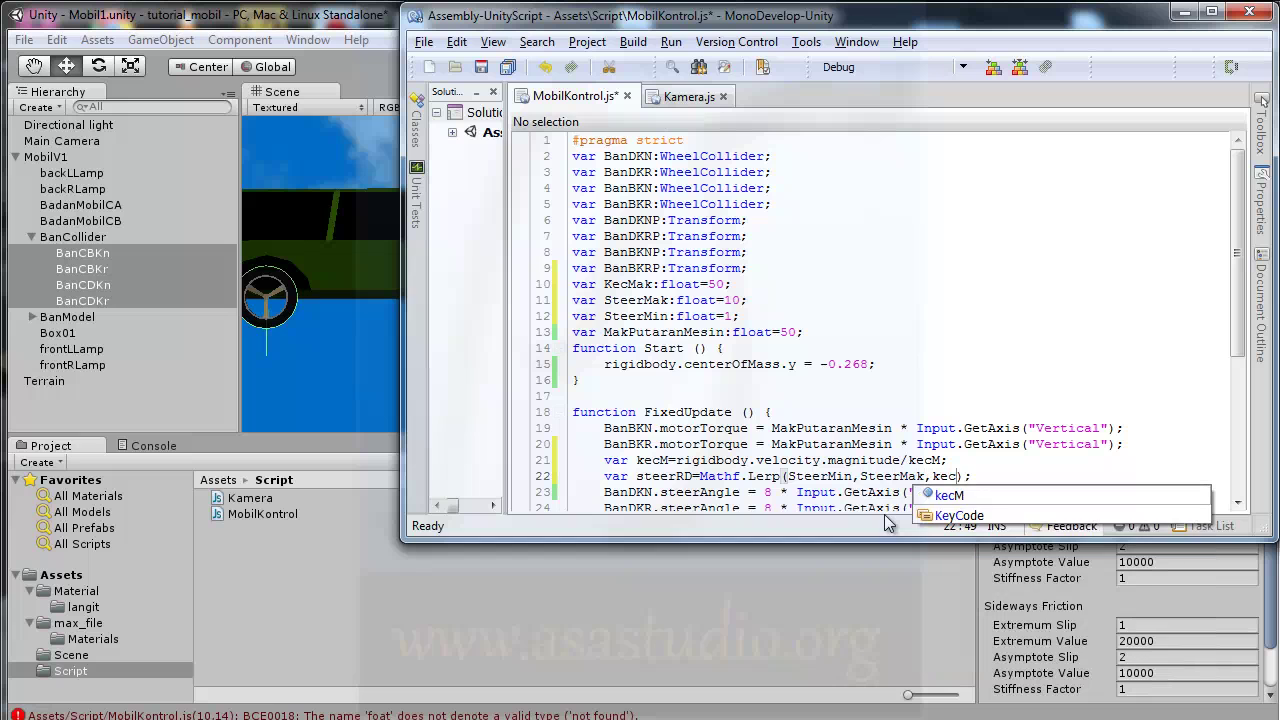
{"action": "type", "text": "M"}
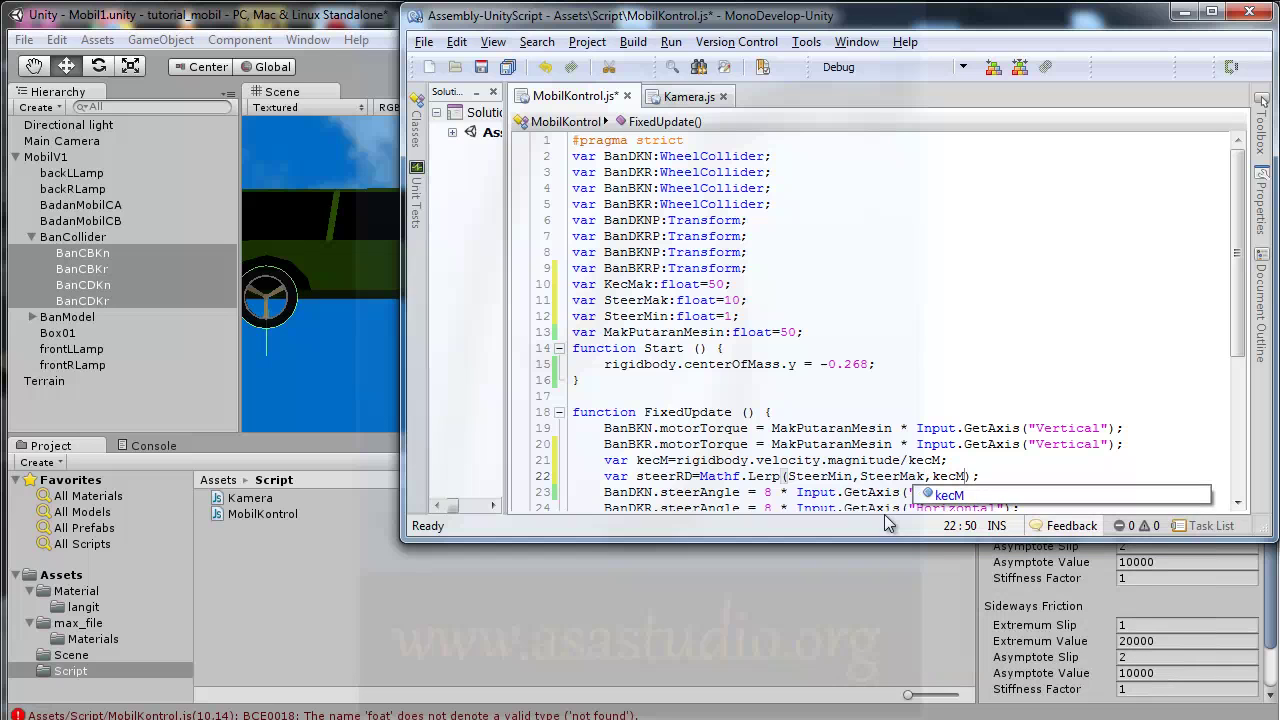
{"action": "key", "text": "End"}
{"action": "key", "text": "Return"}
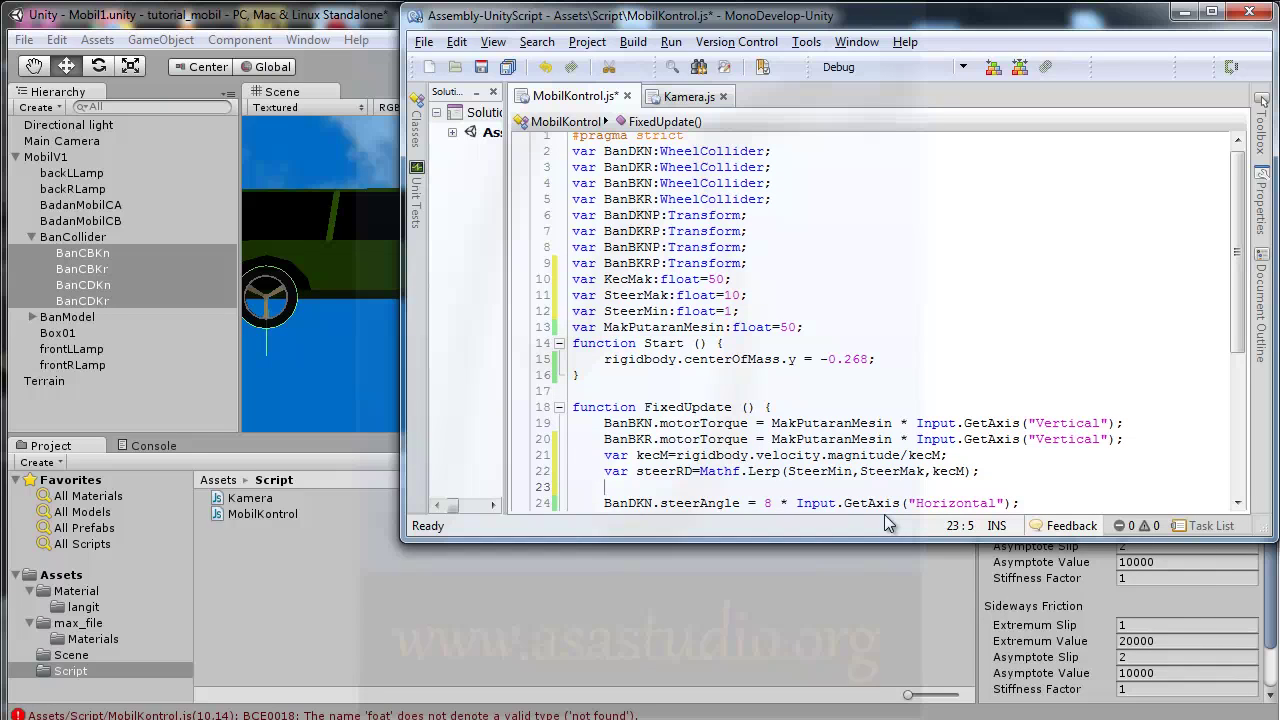
- Add steerRD*=Input.GetAxis("Horizontal"); by pasting the horizontal input expression
{"action": "type", "text": "steer"}
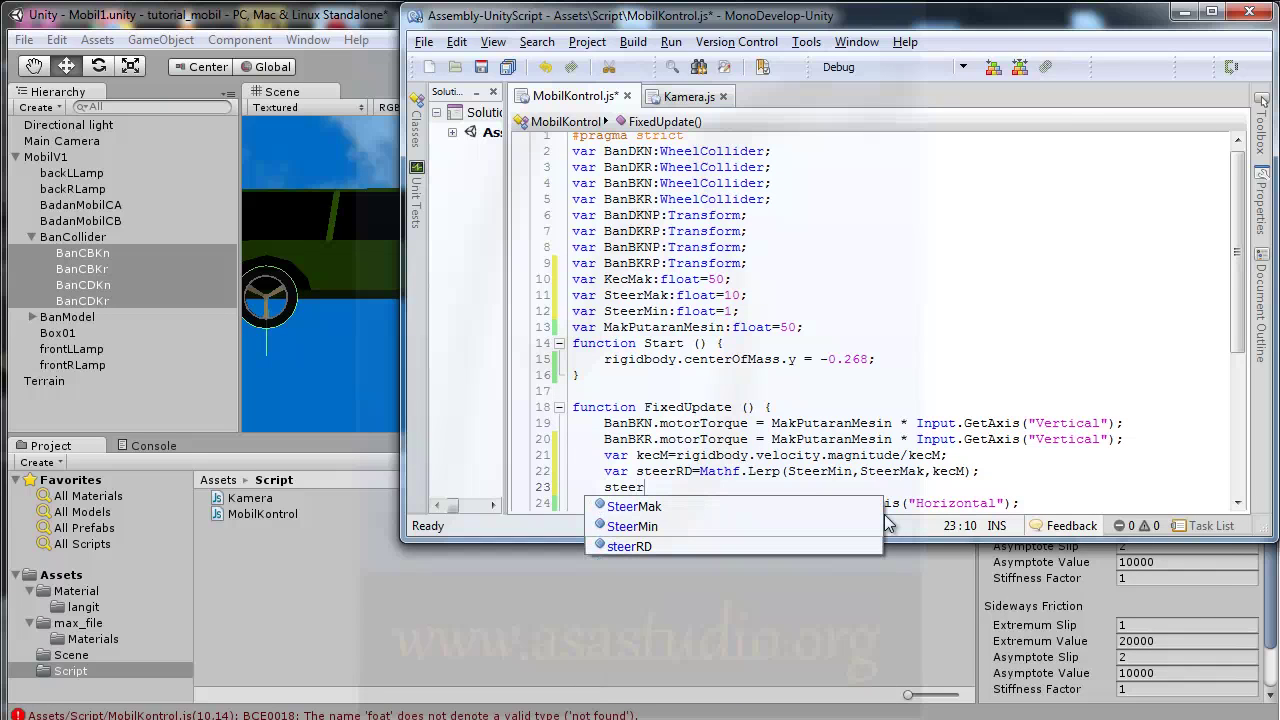
{"action": "type", "text": "RD"}
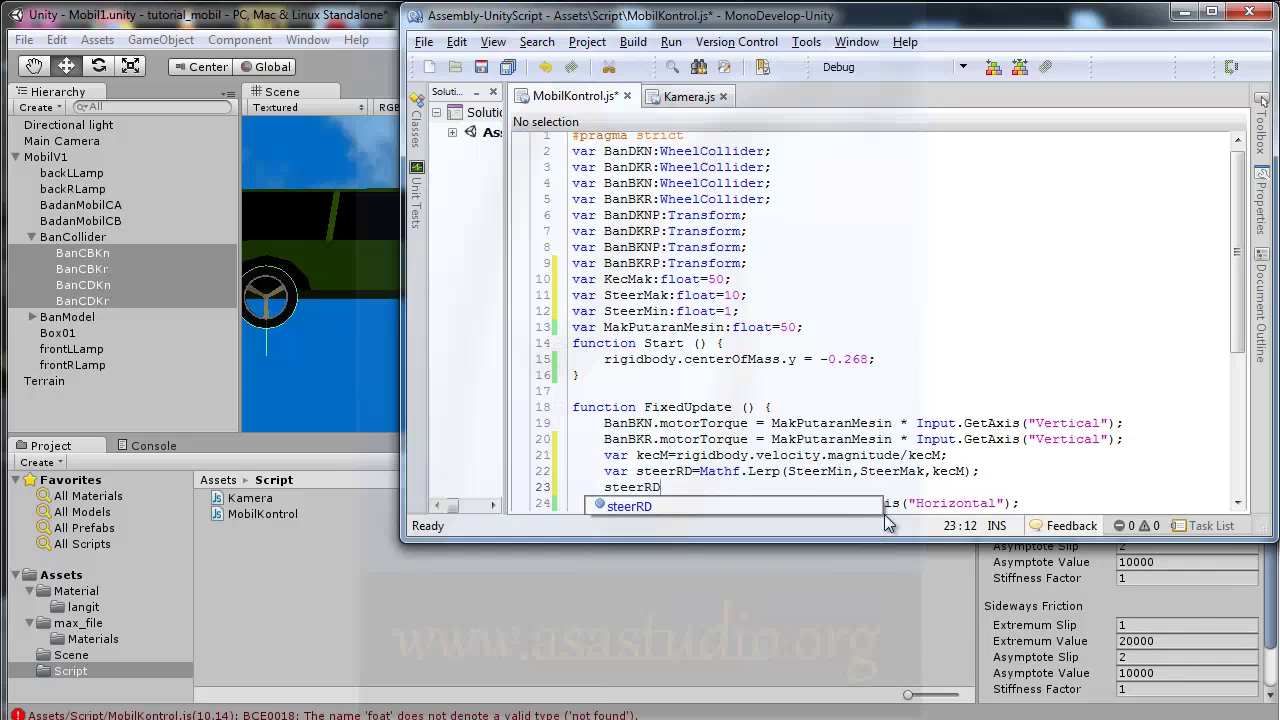
{"action": "type", "text": "="}
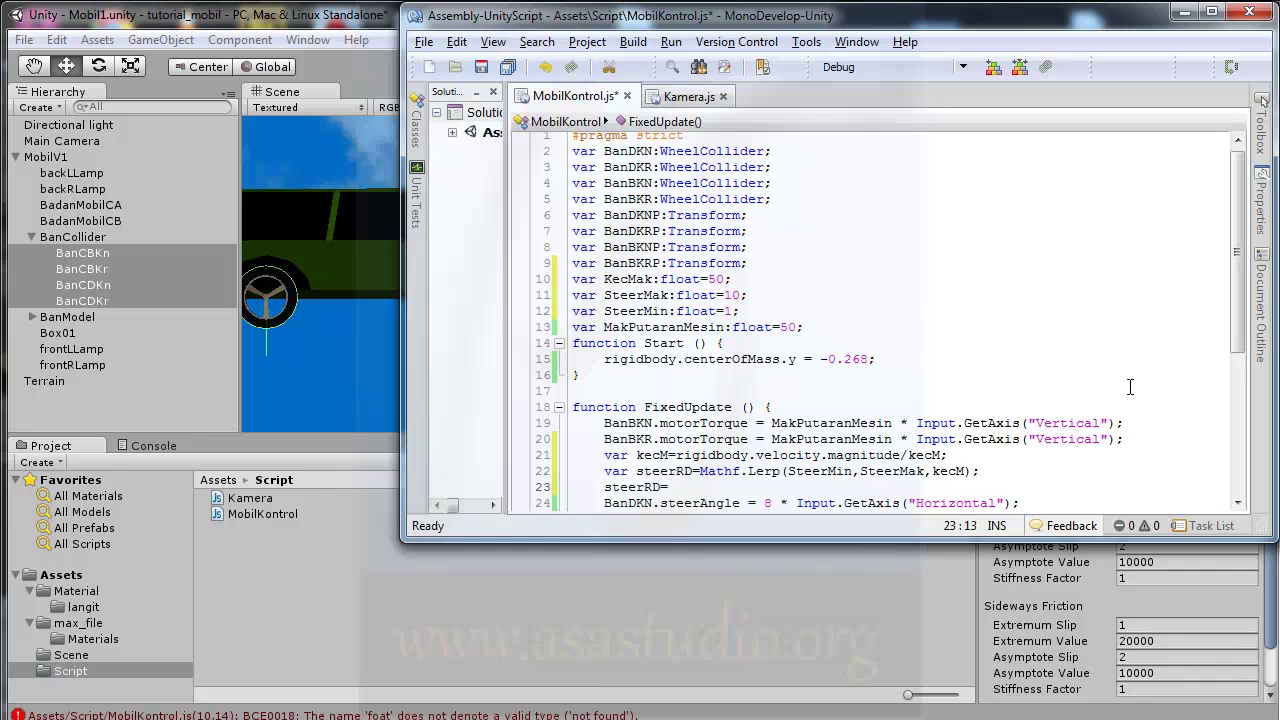
{"action": "scroll", "coordinate": [1245, 330], "scroll_direction": "down", "scroll_amount": 1}
{"action": "scroll", "coordinate": [1245, 330], "scroll_direction": "down", "scroll_amount": 1}
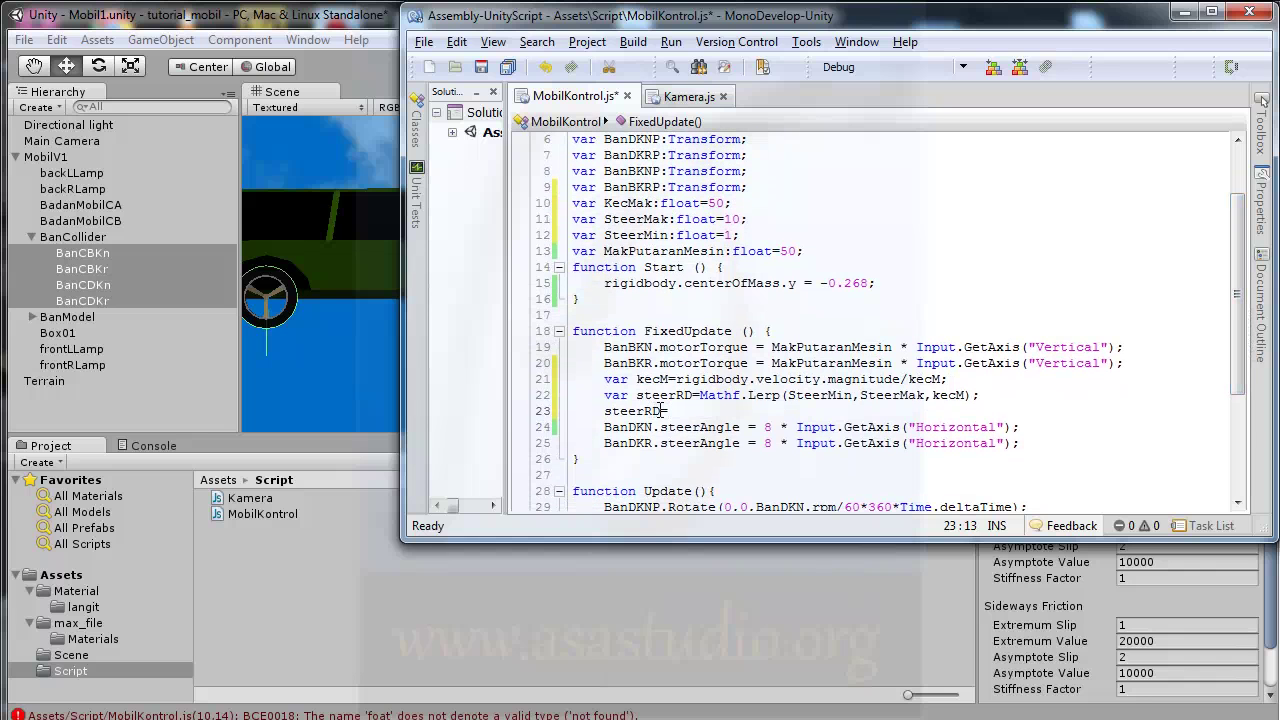
{"action": "type", "text": "="}
{"action": "left_click_drag", "start_coordinate": [797, 427], "coordinate": [1014, 427]}
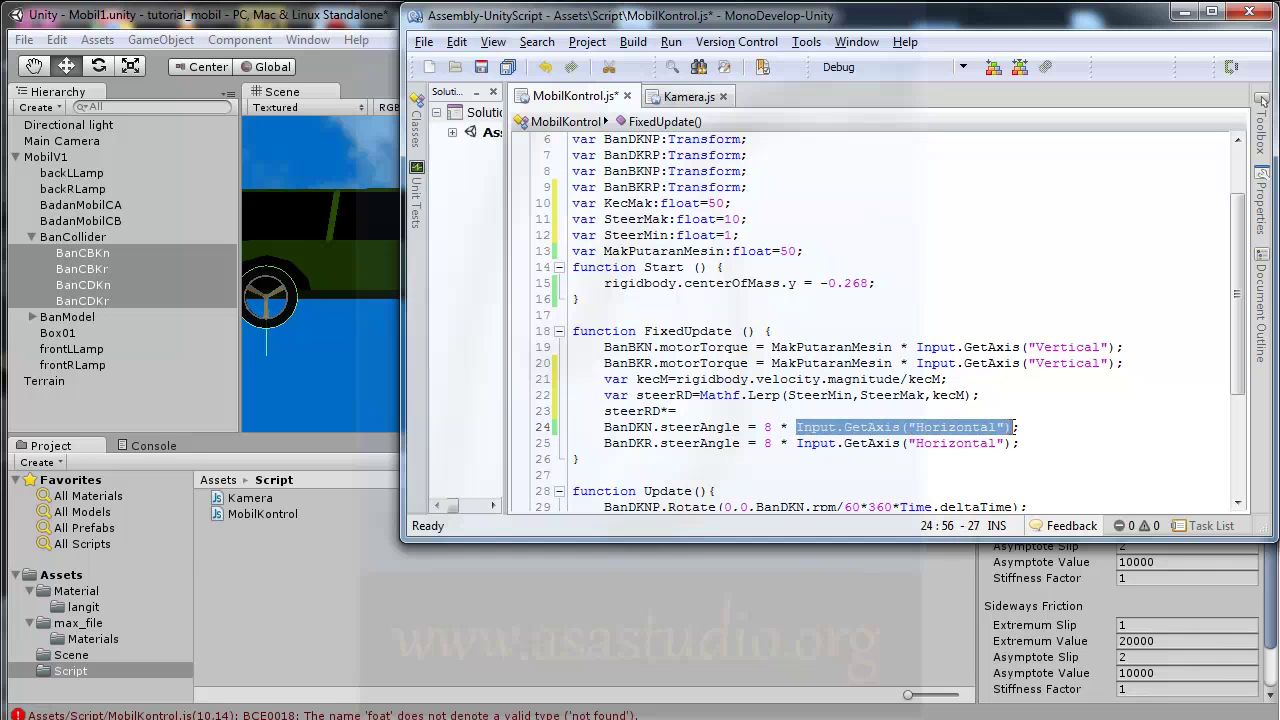
{"action": "left_click", "coordinate": [743, 405]}
{"action": "type", "text": "Input.GetAxis(\"Horizontal\")"}
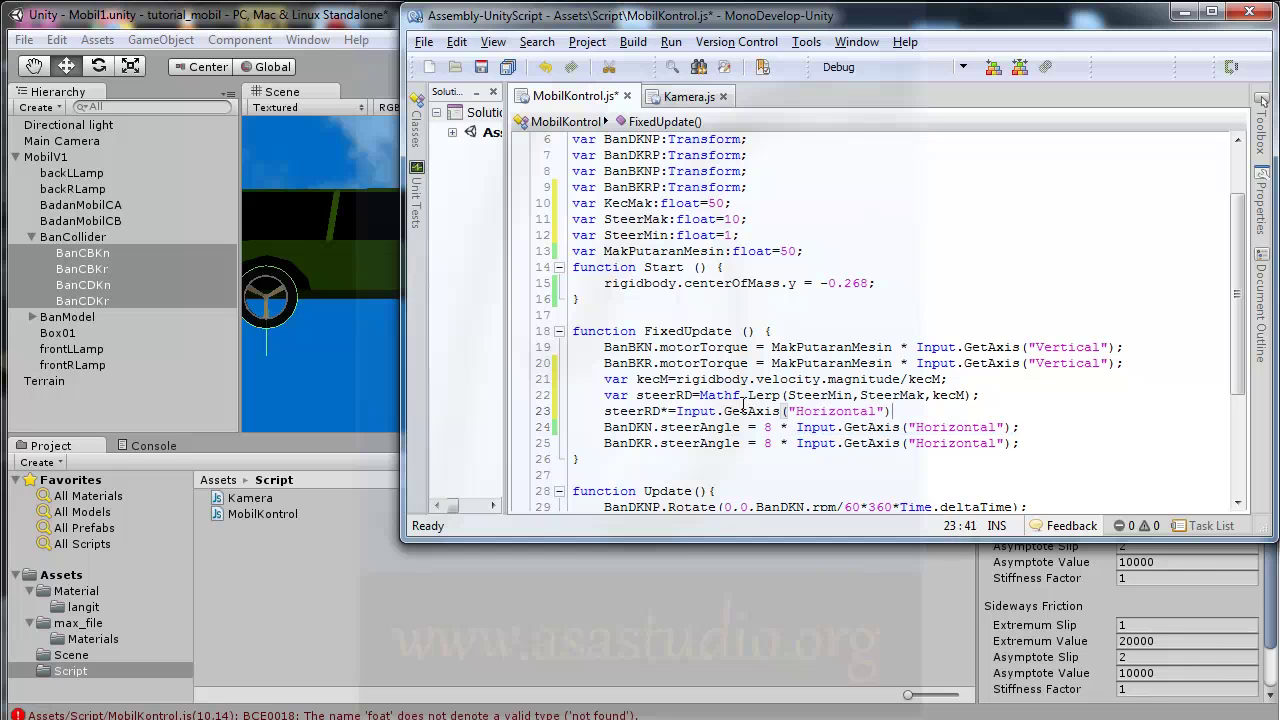
{"action": "type", "text": ";"}
- Set both BanDKN and BanDKR steerAngle to steerRD and save MobilKontrol.js
{"action": "double_click", "coordinate": [641, 410]}
{"action": "key", "text": "ctrl+c"}
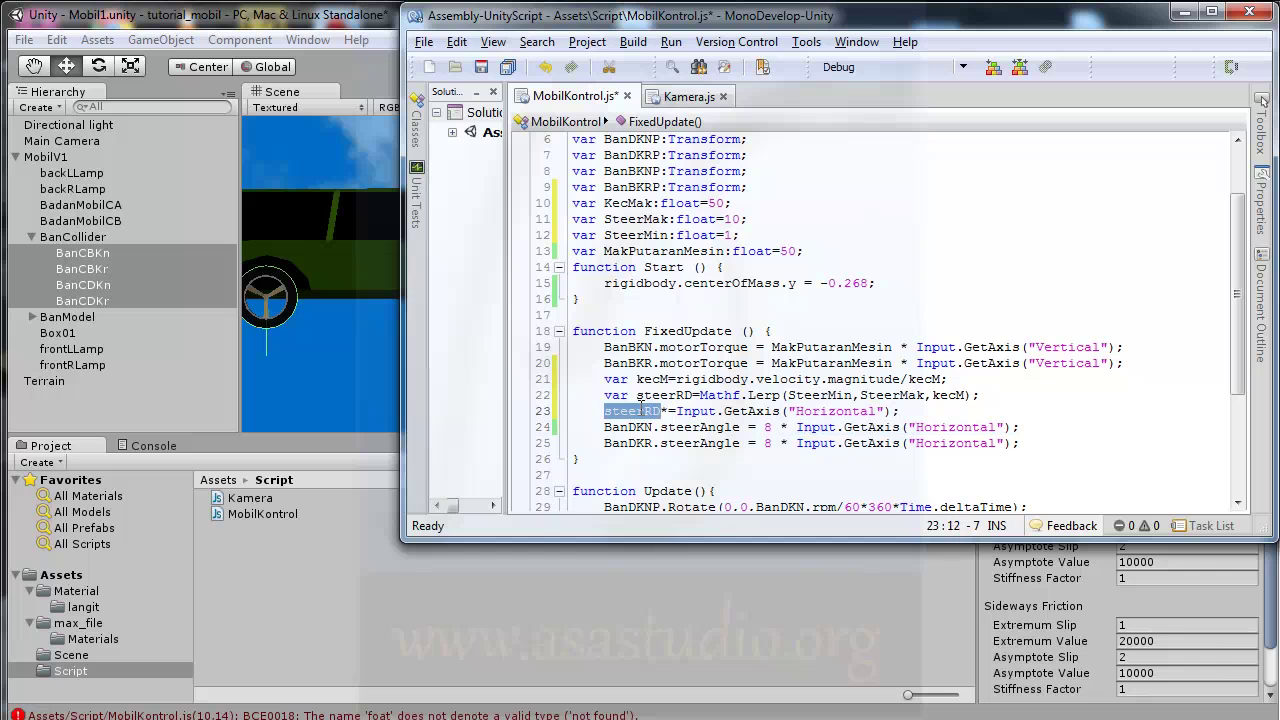
{"action": "left_click_drag", "start_coordinate": [764, 427], "coordinate": [1015, 427]}
{"action": "key", "text": "ctrl+v"}
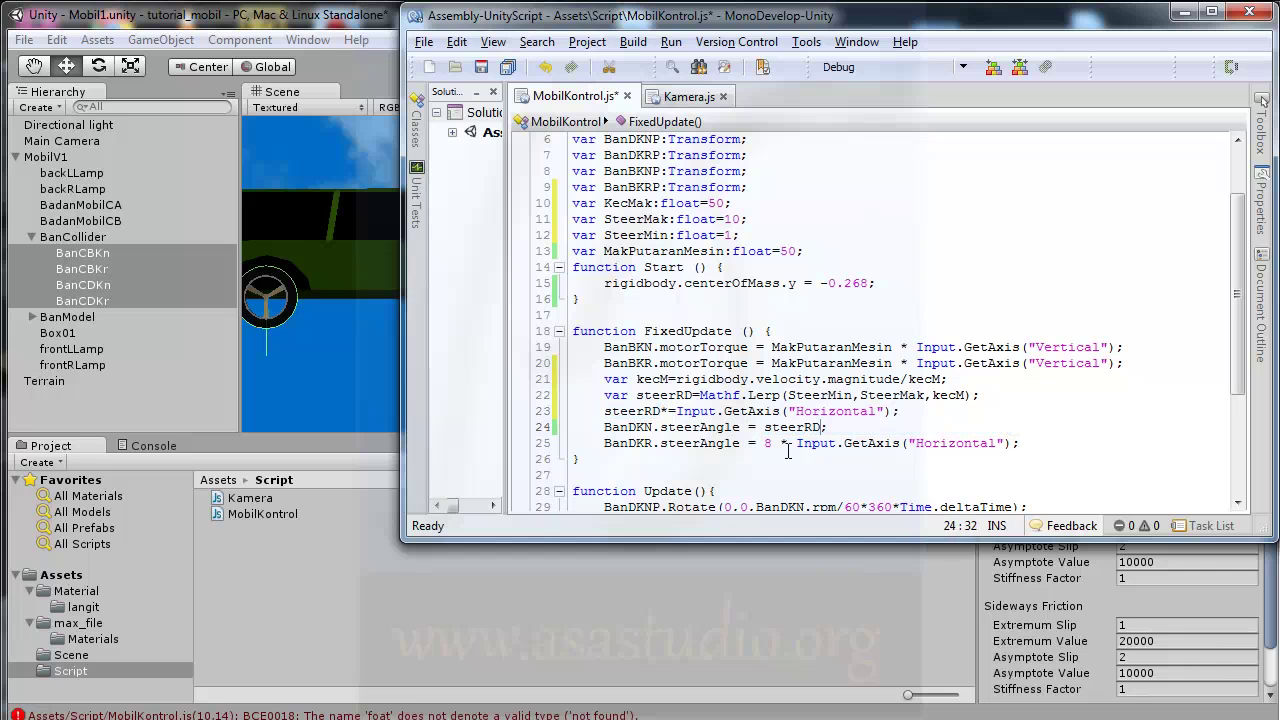
{"action": "left_click", "coordinate": [767, 443]}
{"action": "left_click_drag", "start_coordinate": [767, 443], "coordinate": [1015, 443]}
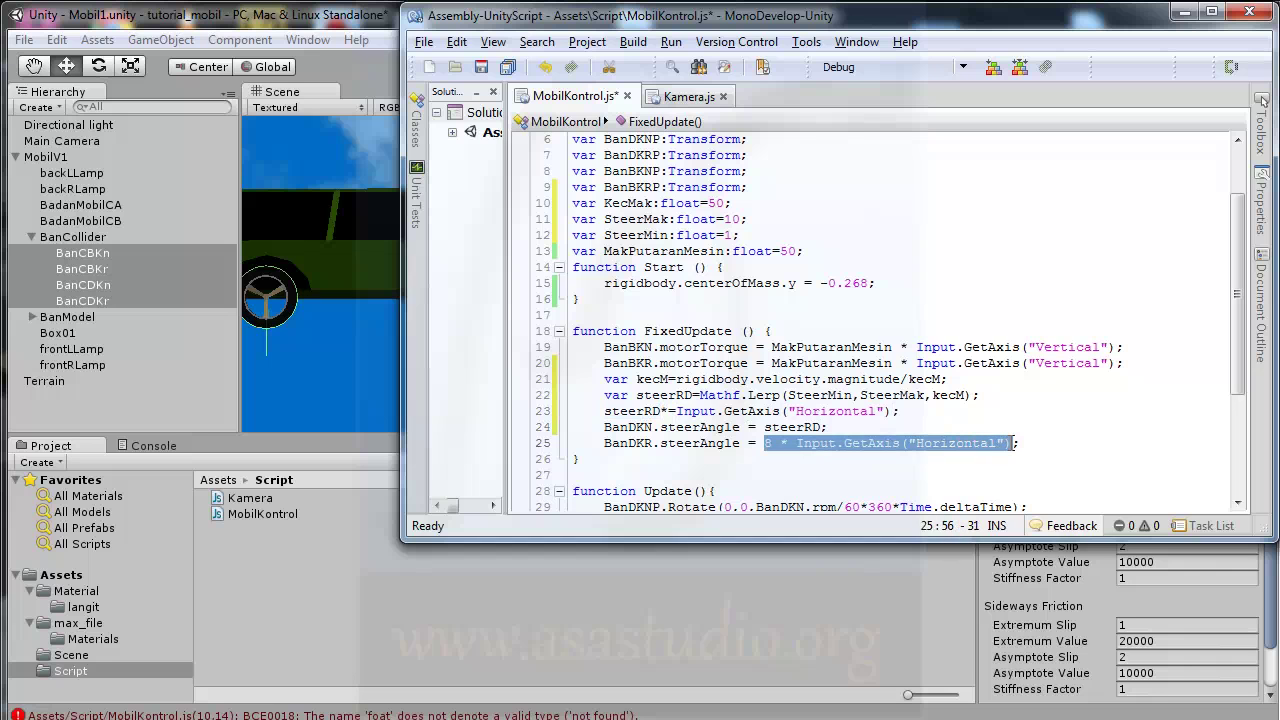
{"action": "key", "text": "ctrl+v"}
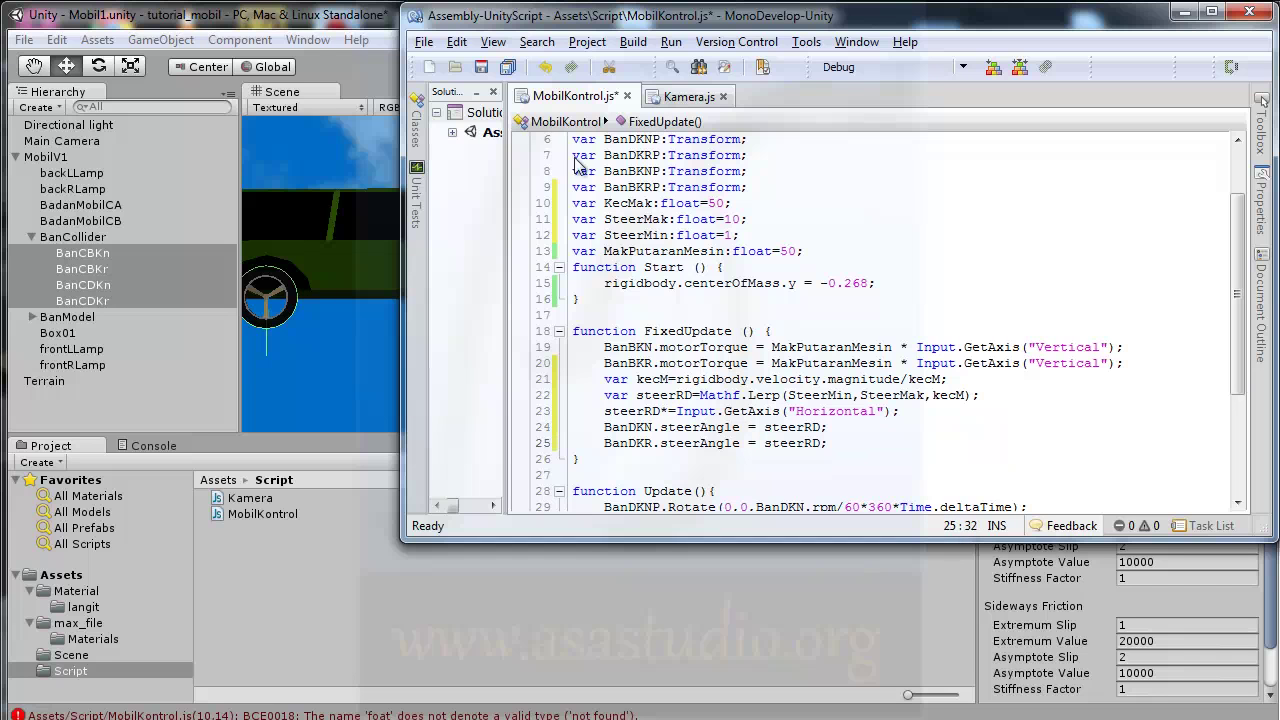
{"action": "left_click", "coordinate": [508, 67]}
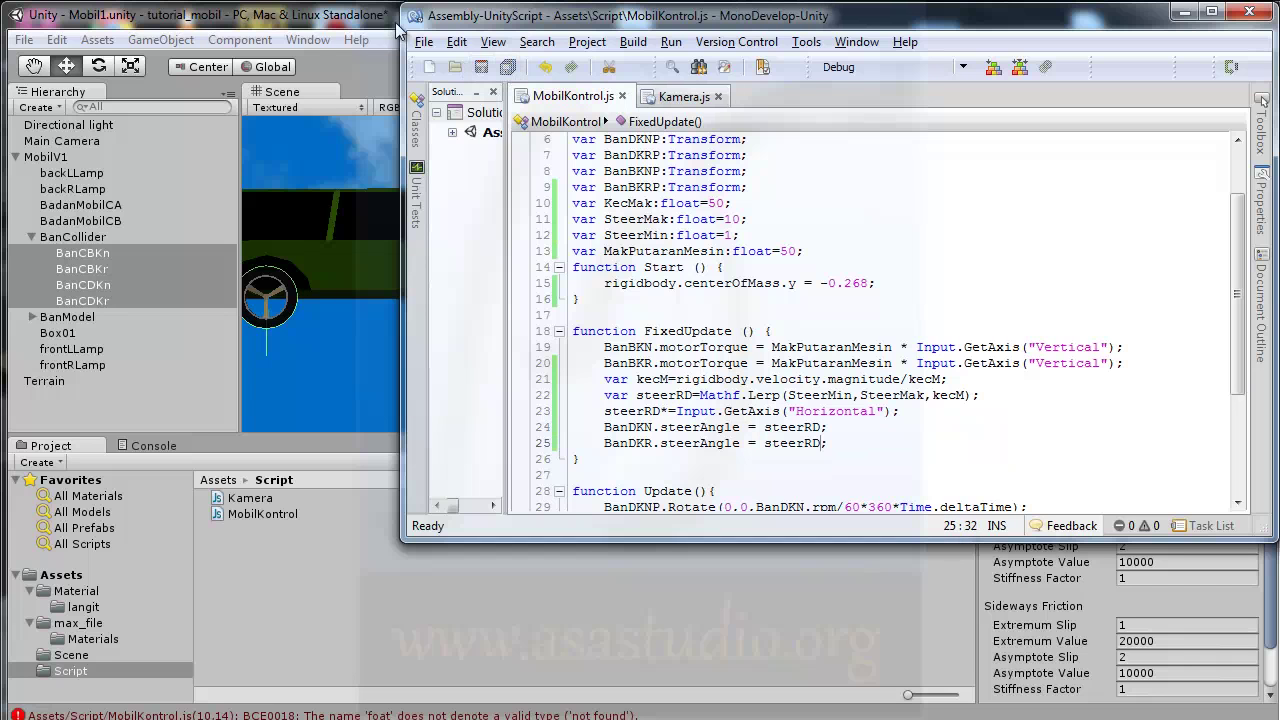
{"action": "left_click", "coordinate": [392, 20]}
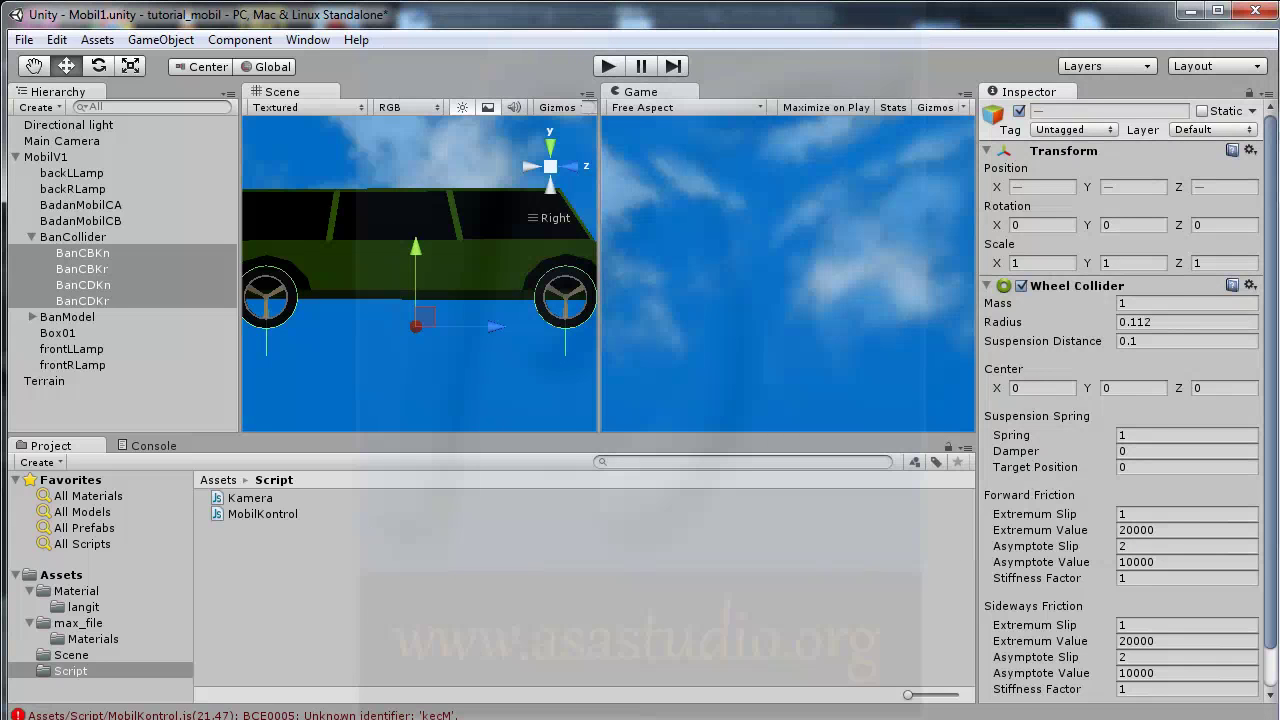
- Open the Console and jump to the BCE0005 Unknown identifier 'kecM' error at line 21
{"action": "left_click", "coordinate": [154, 446]}
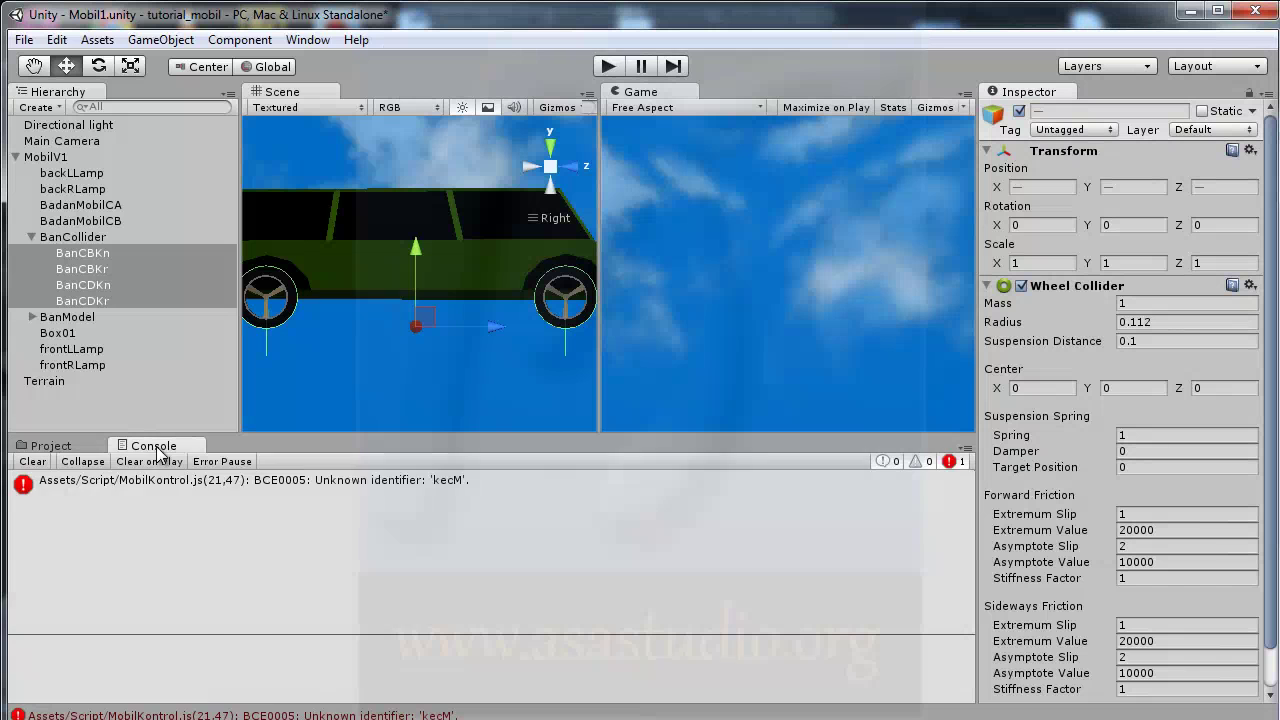
{"action": "left_click", "coordinate": [143, 486]}
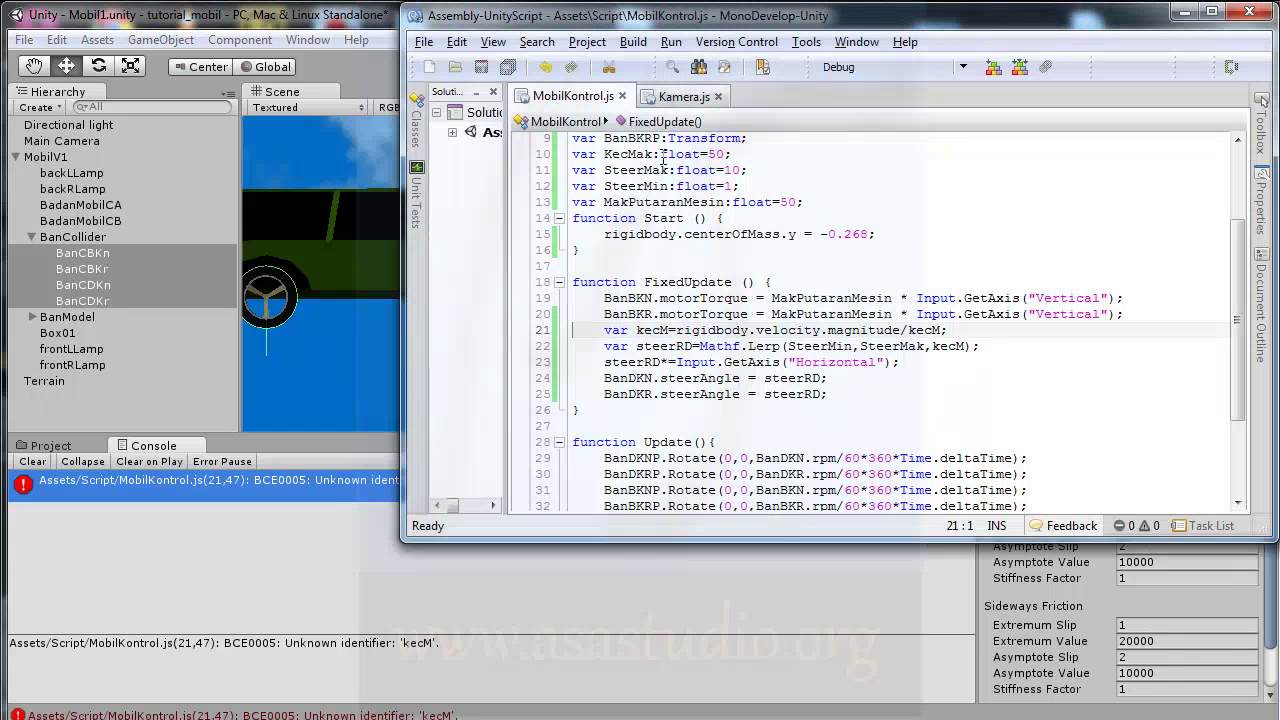
- Change the divisor on line 21 from kecM to KecMak, then return to Unity
{"action": "left_click", "coordinate": [908, 330]}
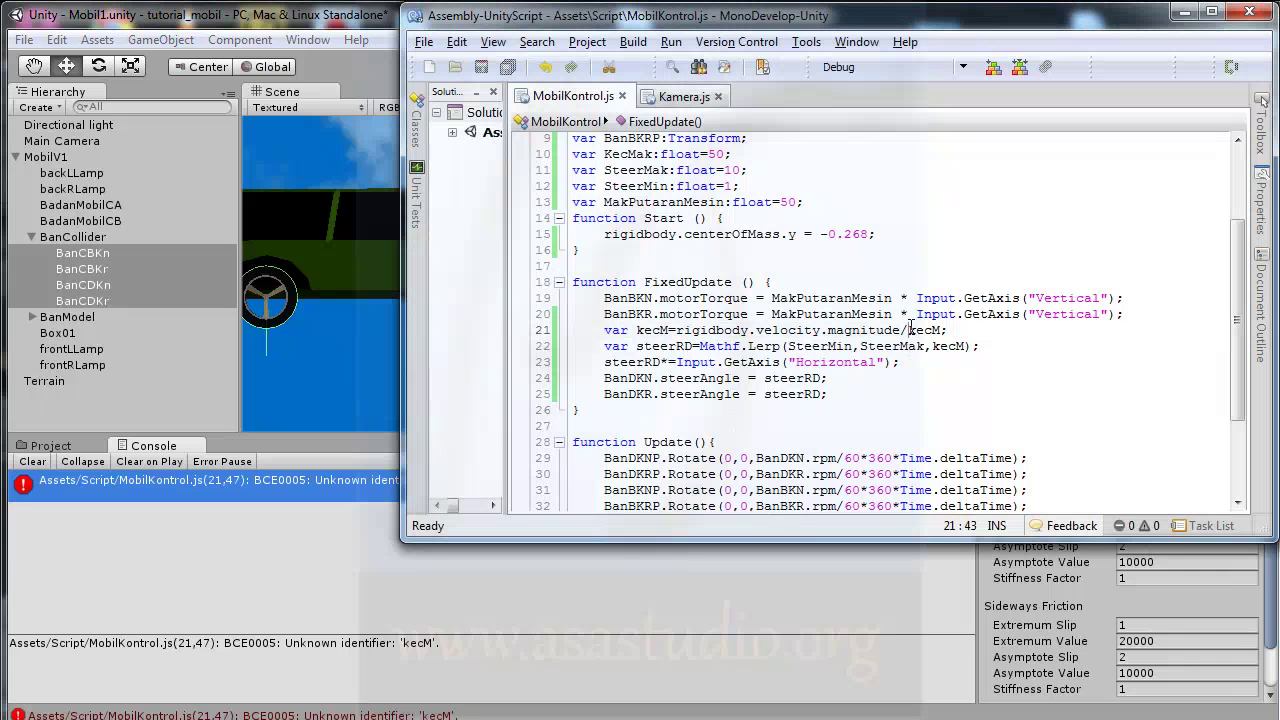
{"action": "key", "text": "shift+Right"}
{"action": "type", "text": "K"}
{"action": "key", "text": "Escape"}
{"action": "type", "text": "ak"}
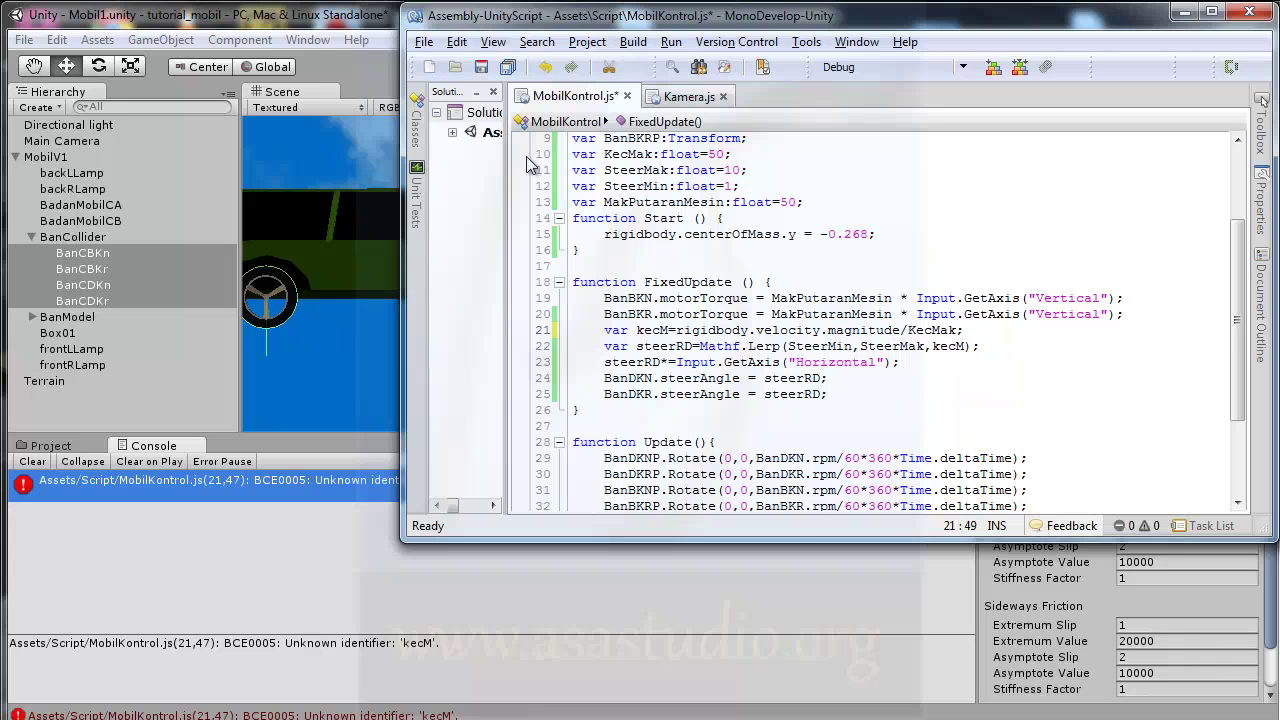
{"action": "left_click", "coordinate": [384, 36]}
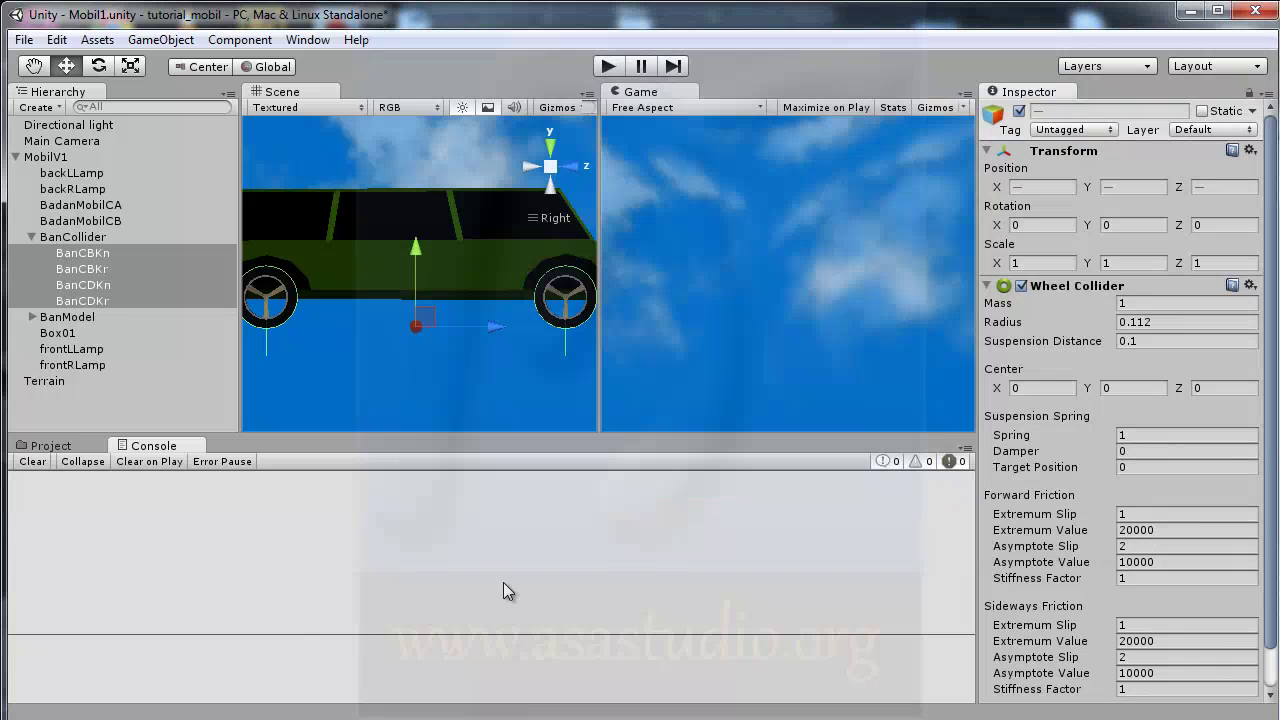
{"action": "left_click", "coordinate": [608, 66]}
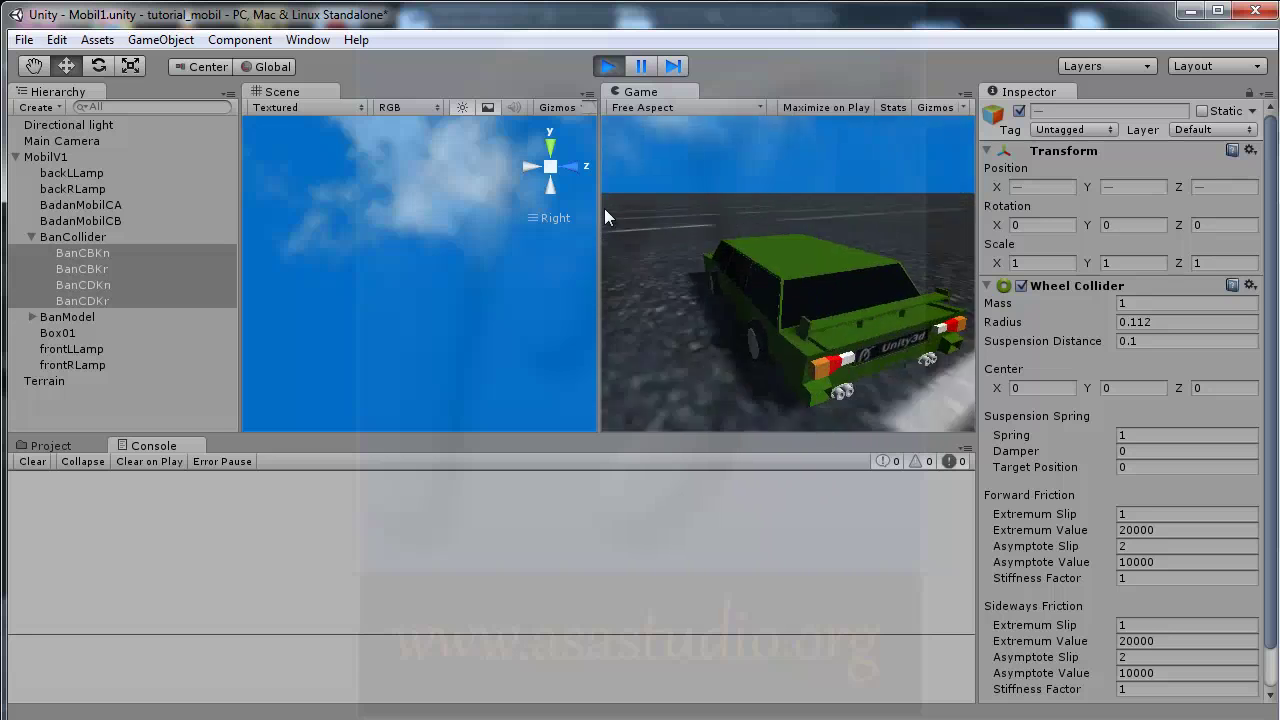
{"action": "left_click", "coordinate": [609, 64]}
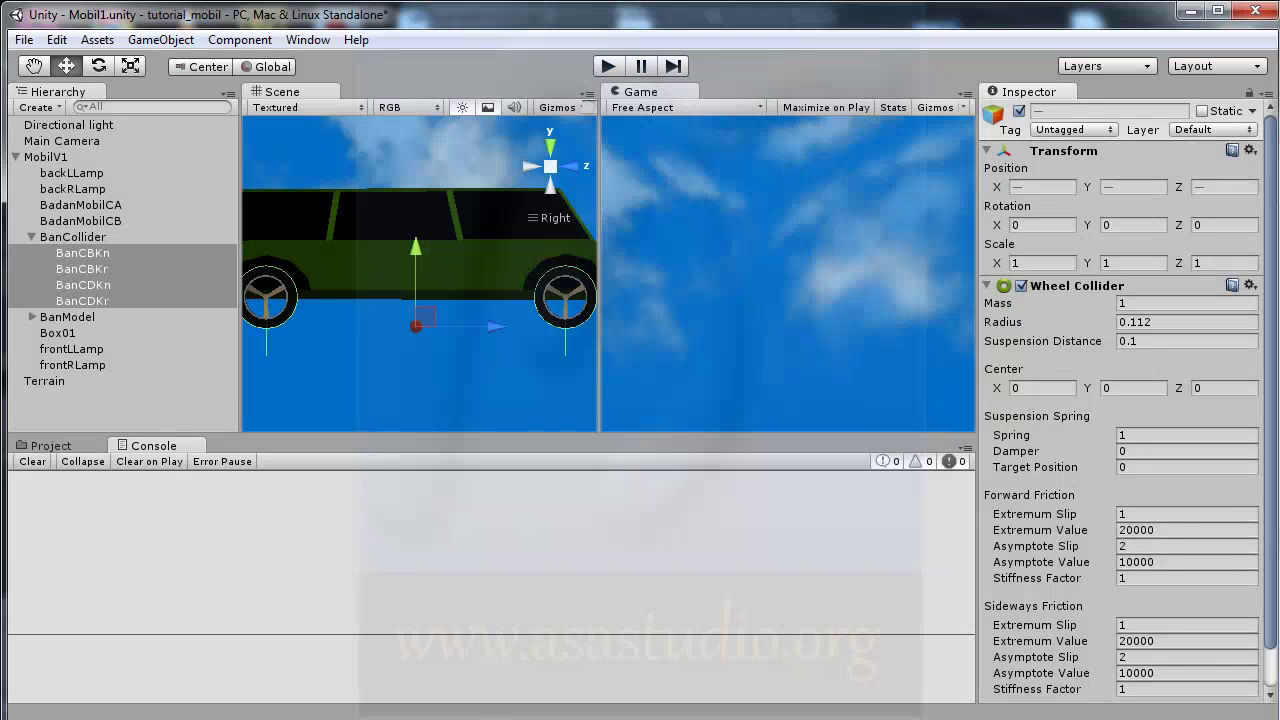
- Undo stray value edits, keeping SteerMak at 10 and SteerMin at 1
{"action": "key", "text": "alt+Tab"}
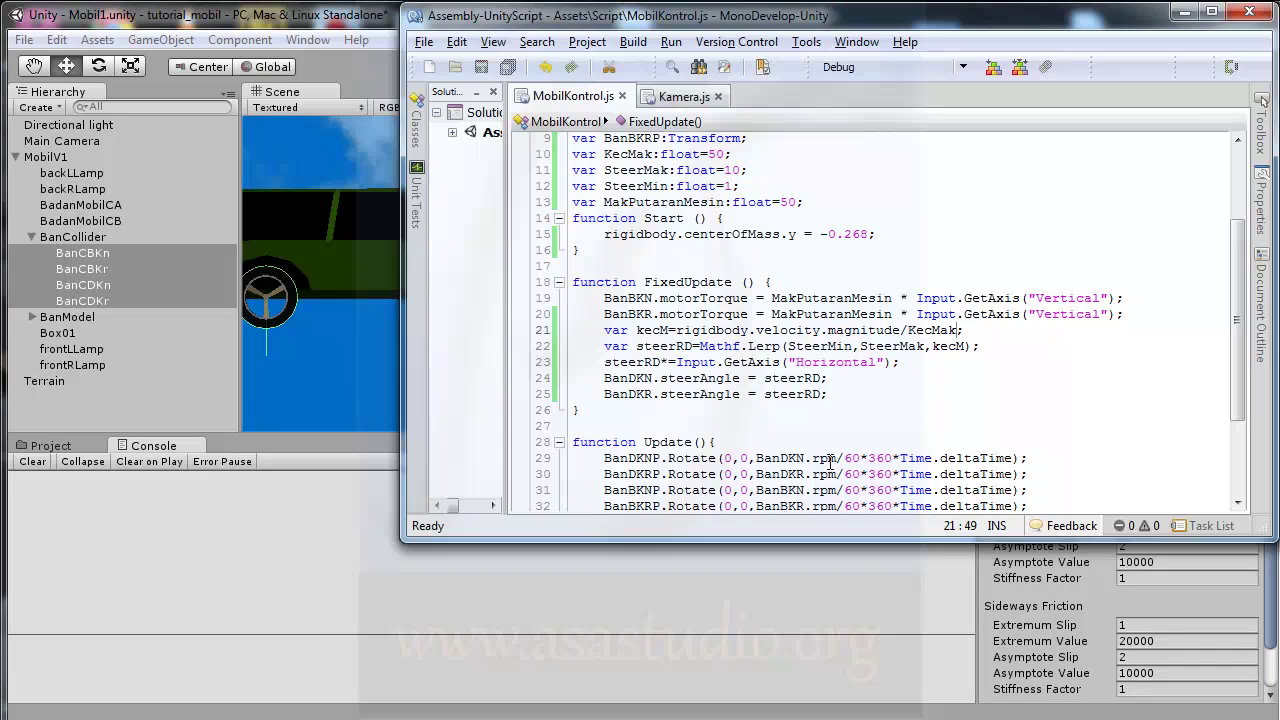
{"action": "scroll", "coordinate": [698, 270], "scroll_direction": "up", "scroll_amount": 1}
{"action": "left_click", "coordinate": [734, 238]}
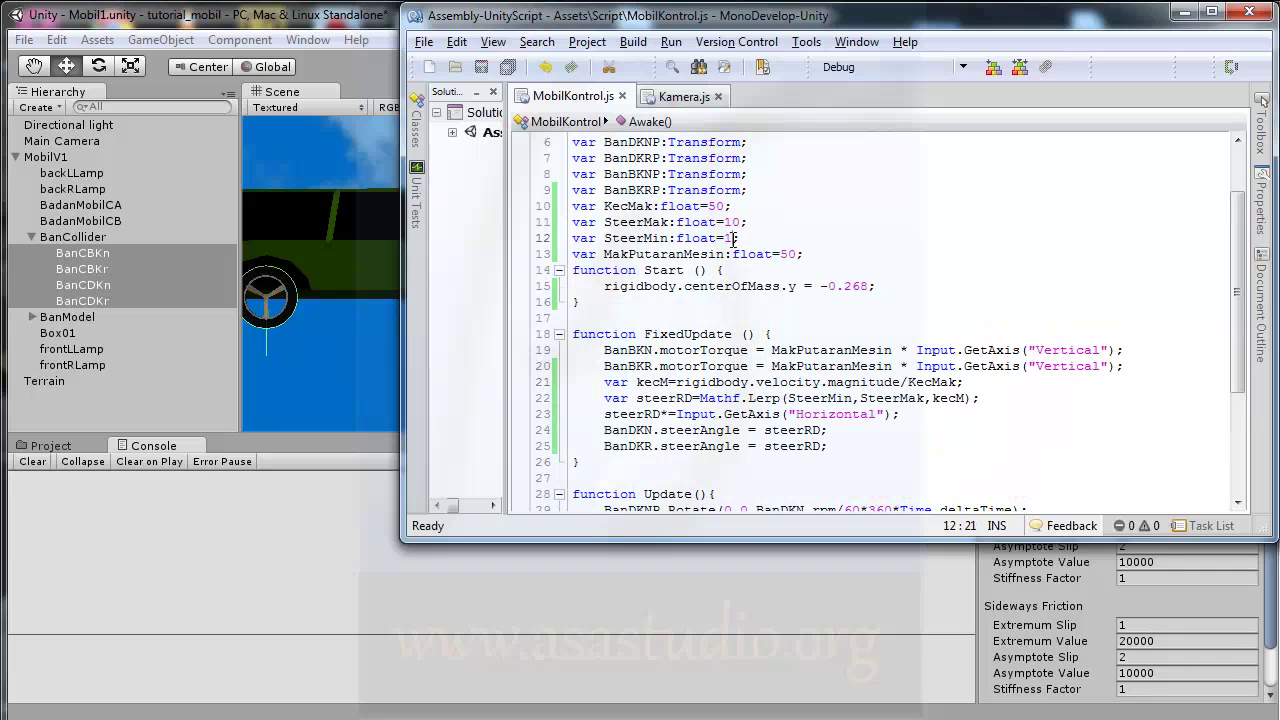
{"action": "type", "text": "0"}
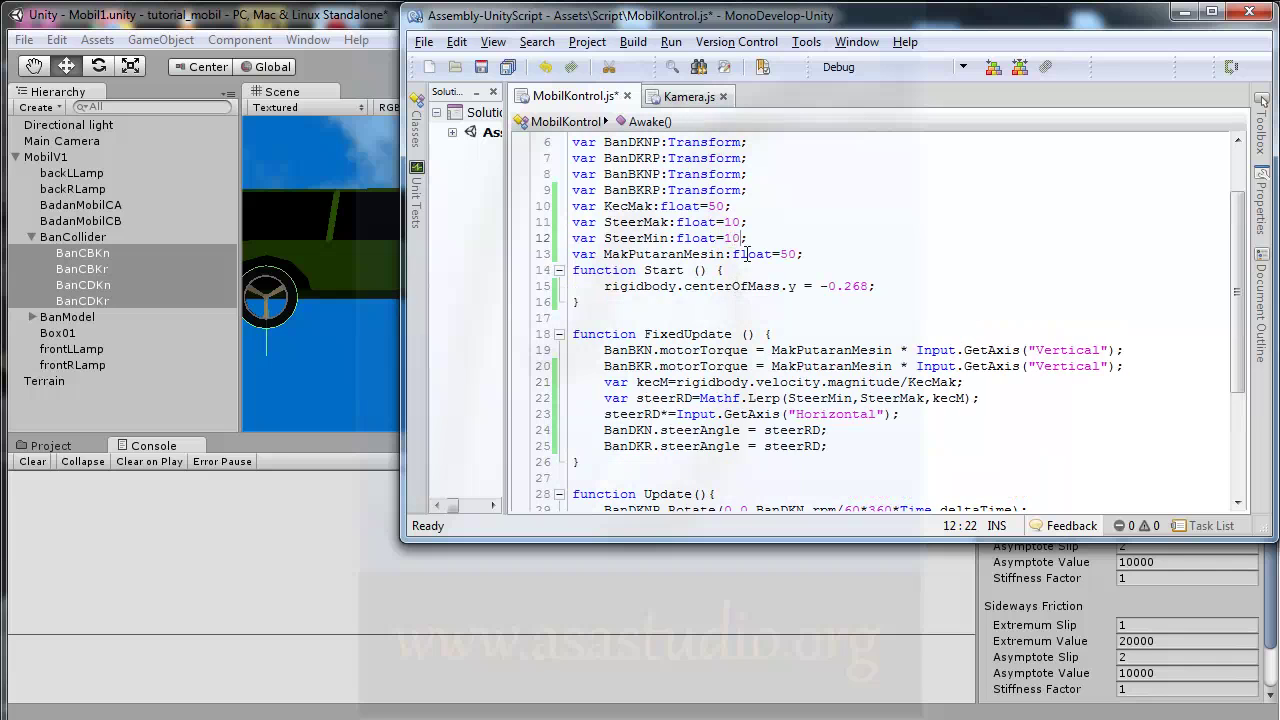
{"action": "left_click_drag", "start_coordinate": [732, 222], "coordinate": [742, 222]}
{"action": "key", "text": "BackSpace"}
{"action": "key", "text": "ctrl+z"}
{"action": "key", "text": "ctrl+z"}
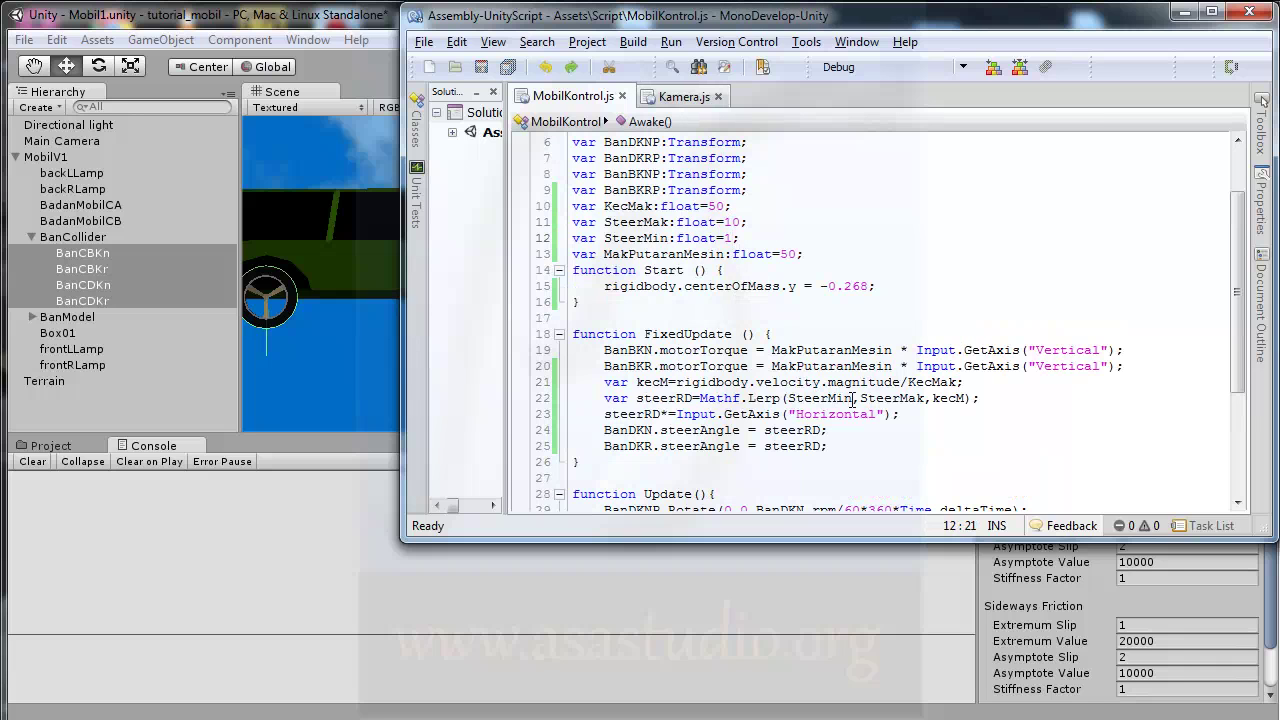
- Reorder the Lerp call to Mathf.Lerp(SteerMak,SteerMin,kecM) and save the script
{"action": "left_click_drag", "start_coordinate": [860, 398], "coordinate": [932, 398]}
{"action": "key", "text": "ctrl+c"}
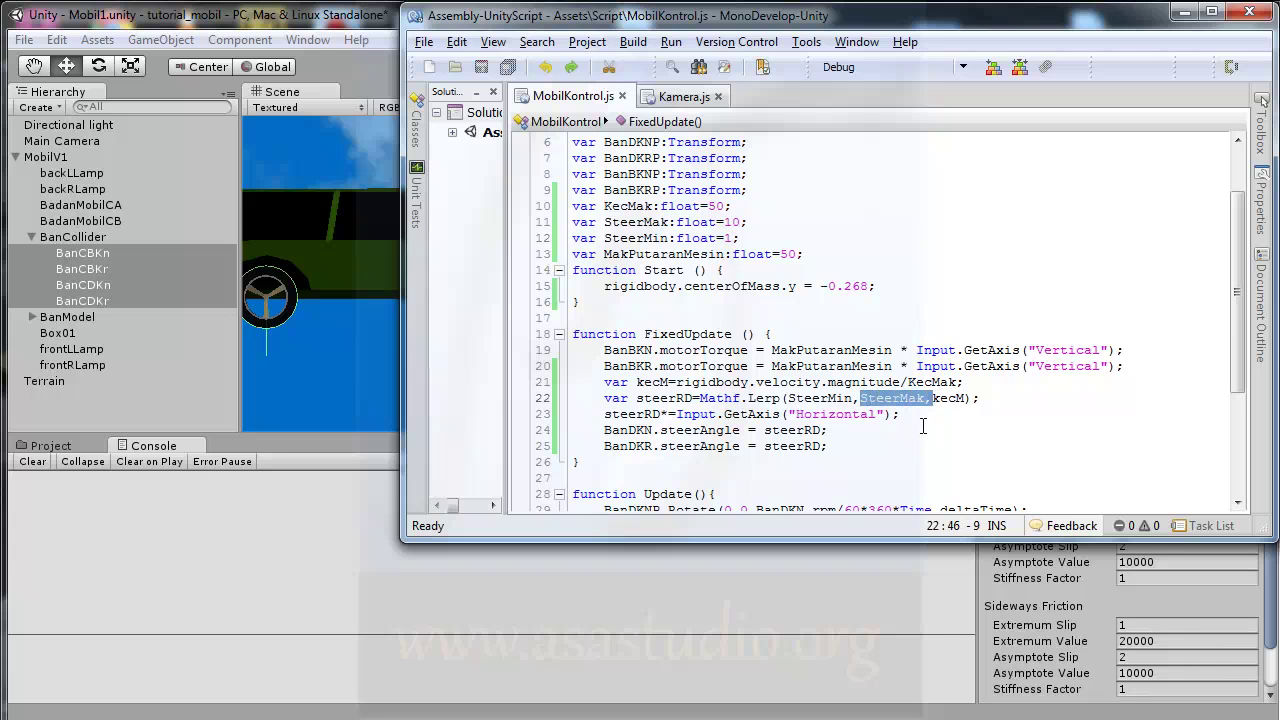
{"action": "key", "text": "BackSpace"}
{"action": "left_click", "coordinate": [787, 398]}
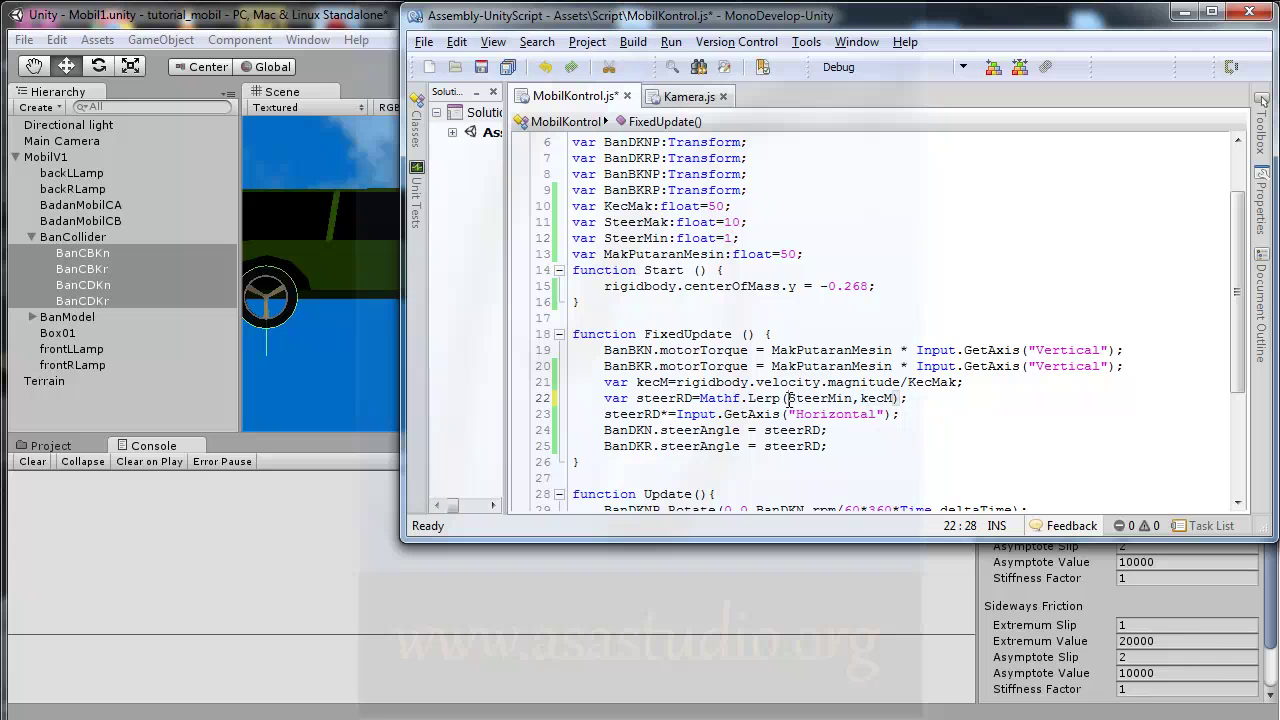
{"action": "key", "text": "ctrl+v"}
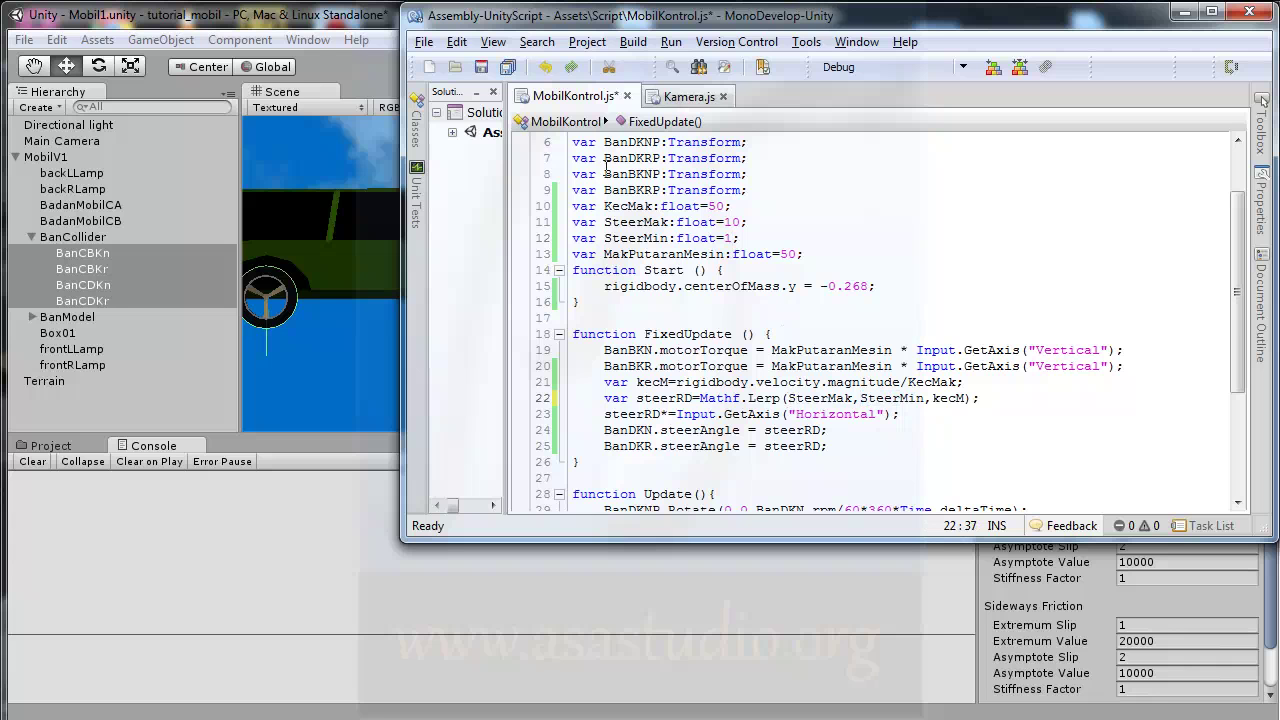
{"action": "left_click", "coordinate": [510, 72]}
- Test-drive the car in Play mode with the swapped Lerp steering, then stop
{"action": "left_click", "coordinate": [372, 14]}
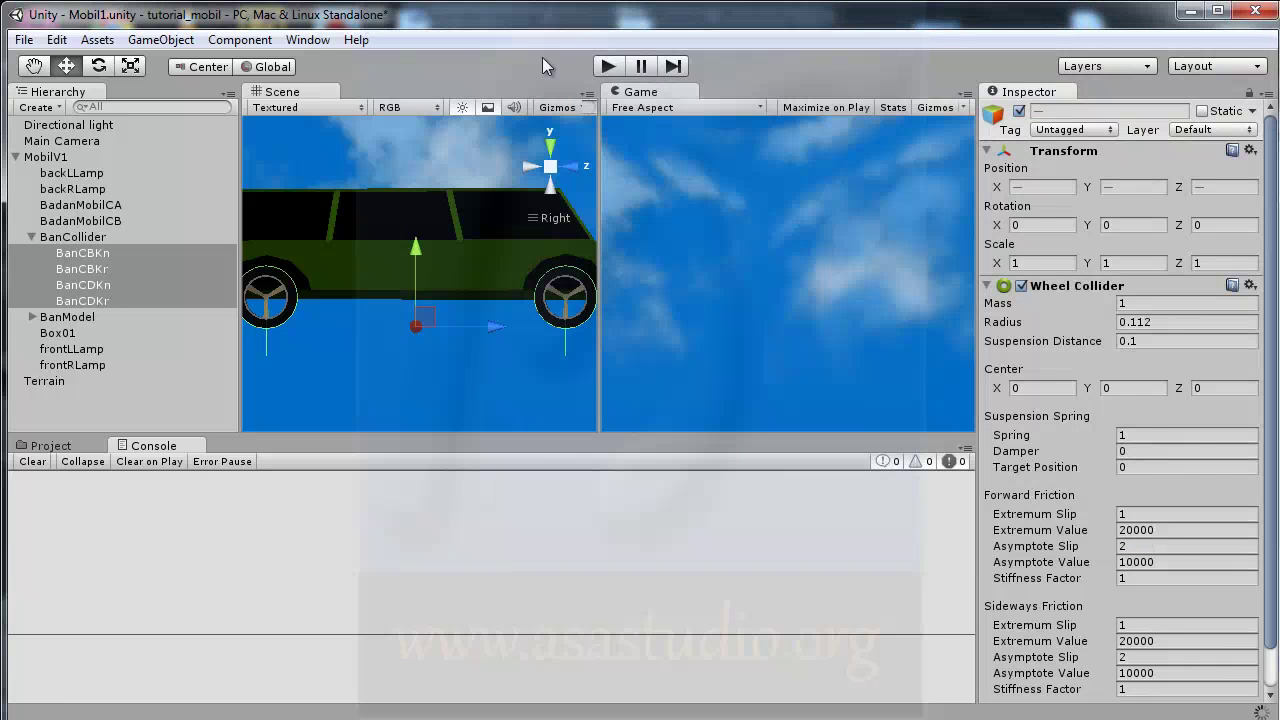
{"action": "left_click", "coordinate": [607, 73]}
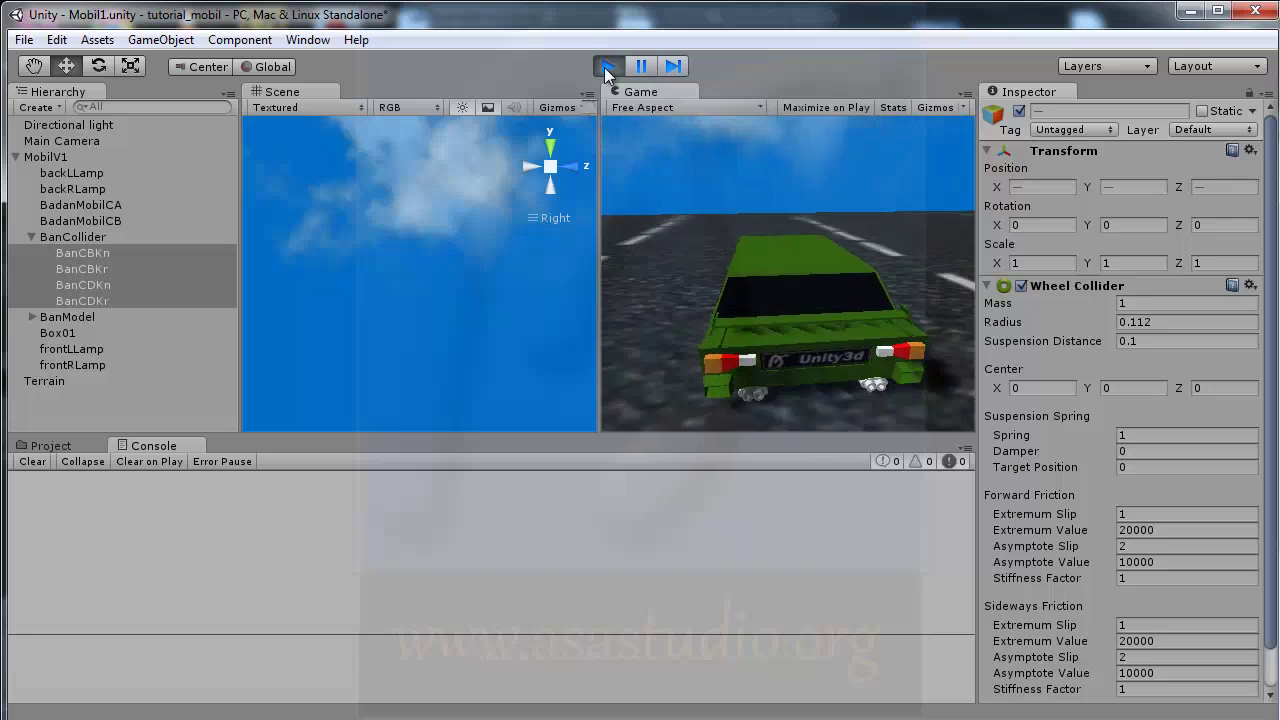
{"action": "left_click", "coordinate": [604, 67]}
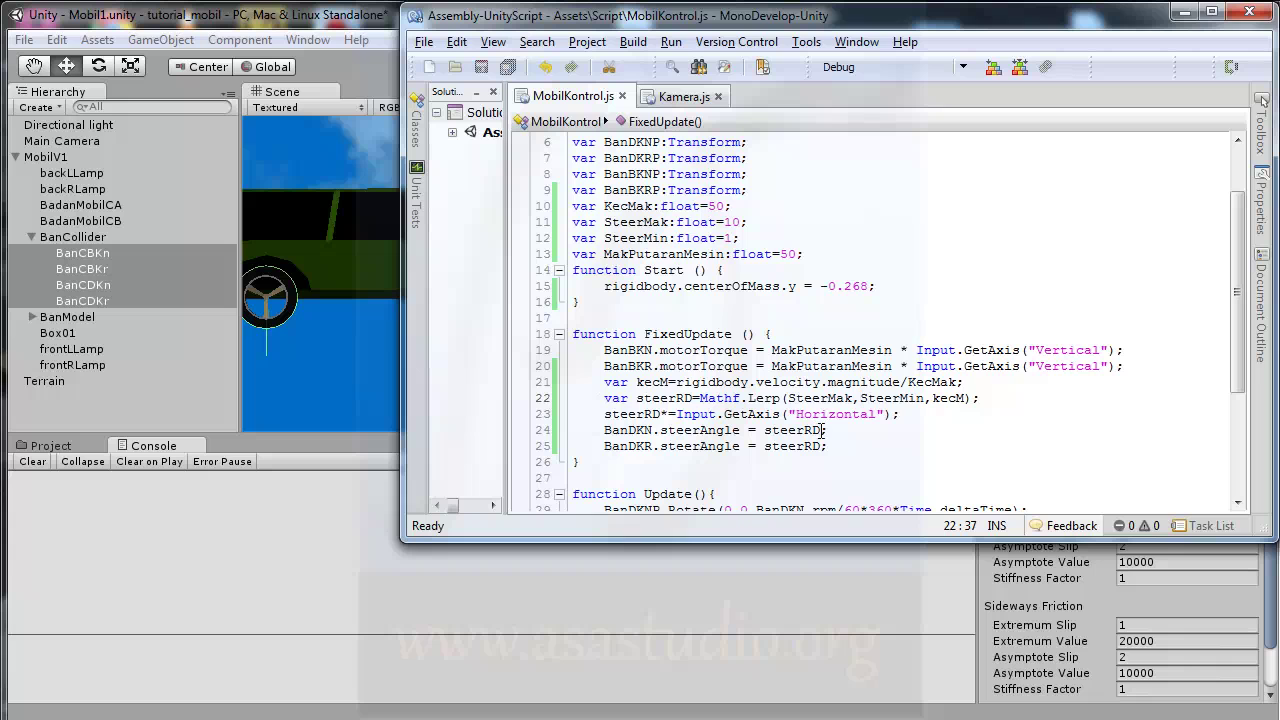
- Run another Play-mode test drive of the car's steering, then stop it
{"action": "left_click", "coordinate": [764, 430]}
{"action": "left_click", "coordinate": [326, 28]}
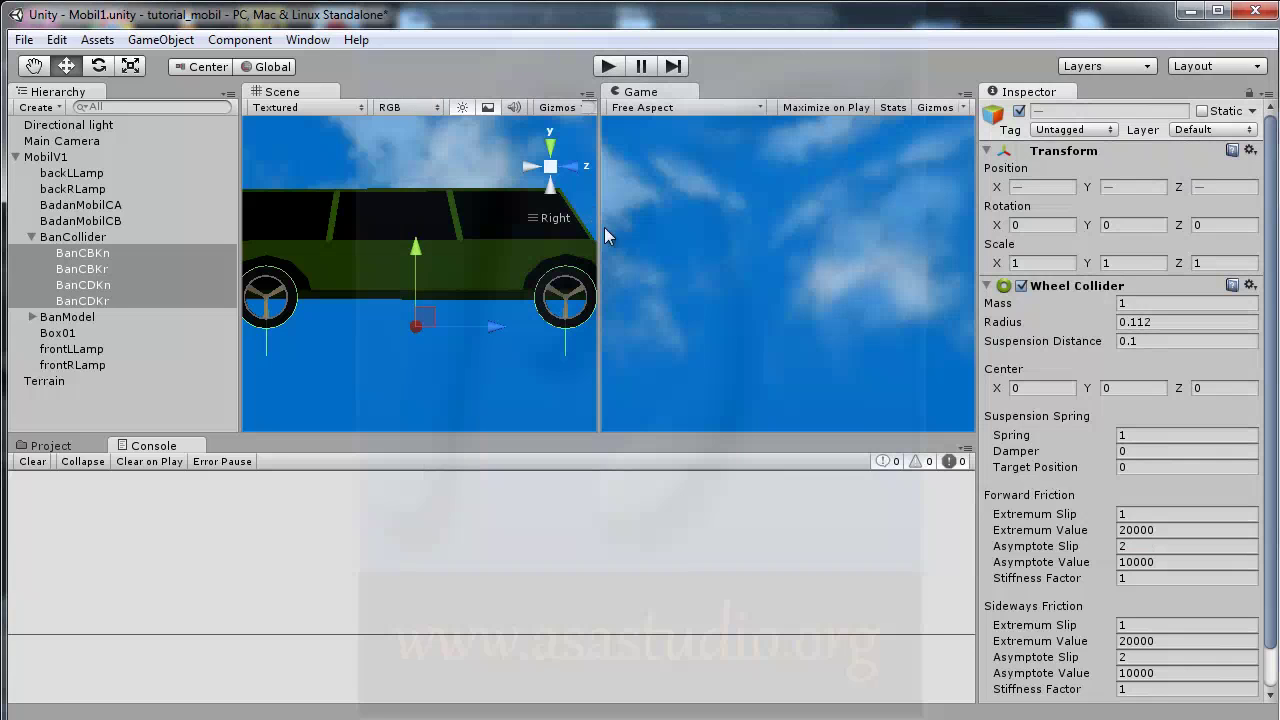
{"action": "left_click", "coordinate": [607, 66]}
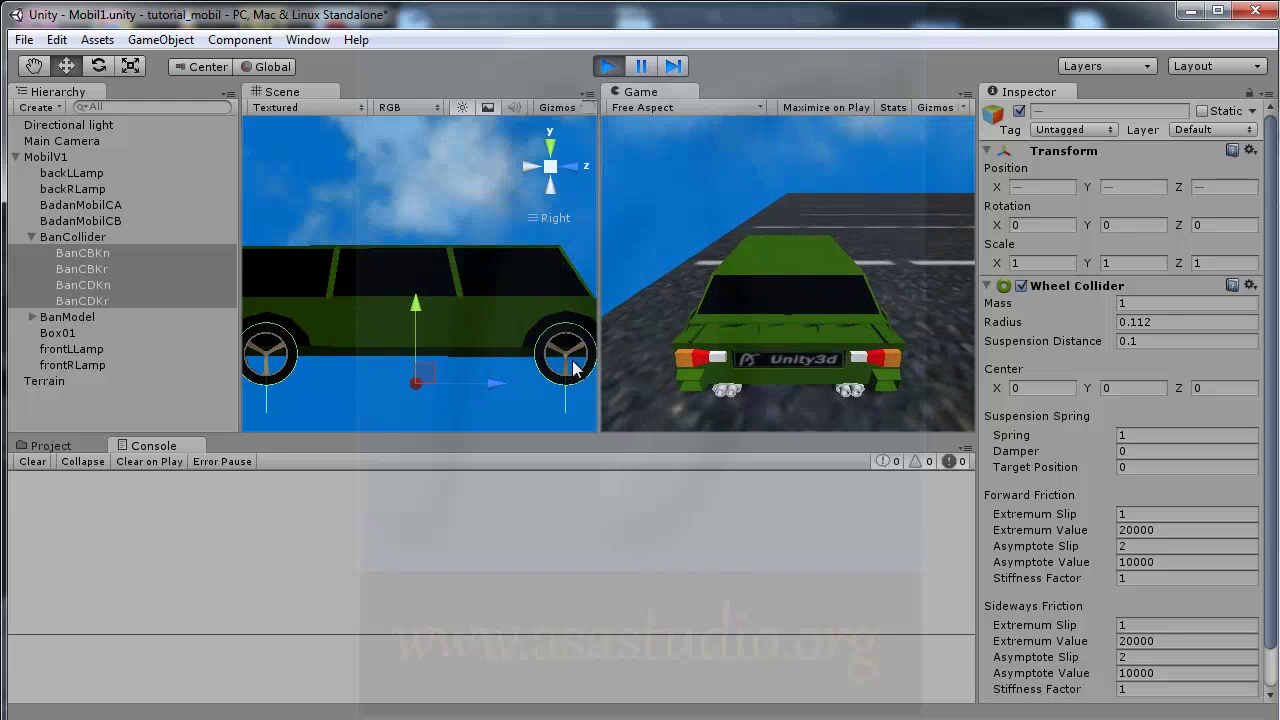
{"action": "left_click", "coordinate": [608, 66]}
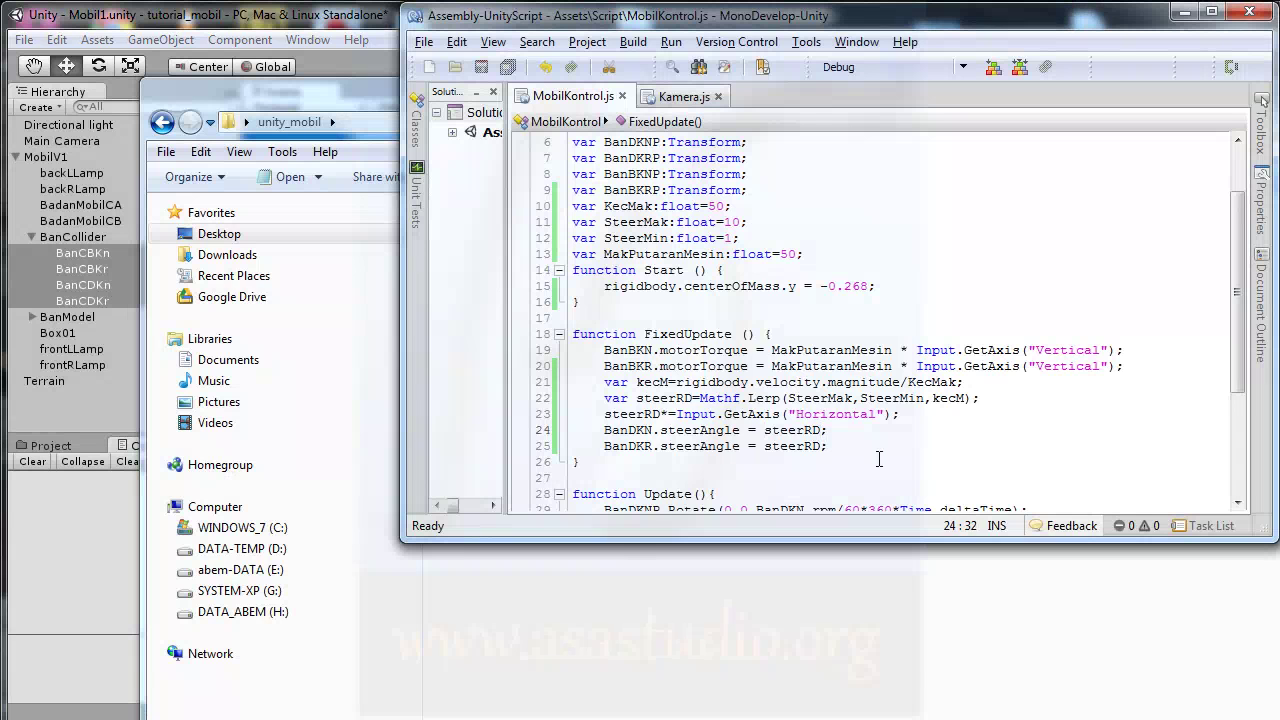
- Append ^4 and *4 to steerRD on lines 24 and 25, save, and try running the game
{"action": "type", "text": "^"}
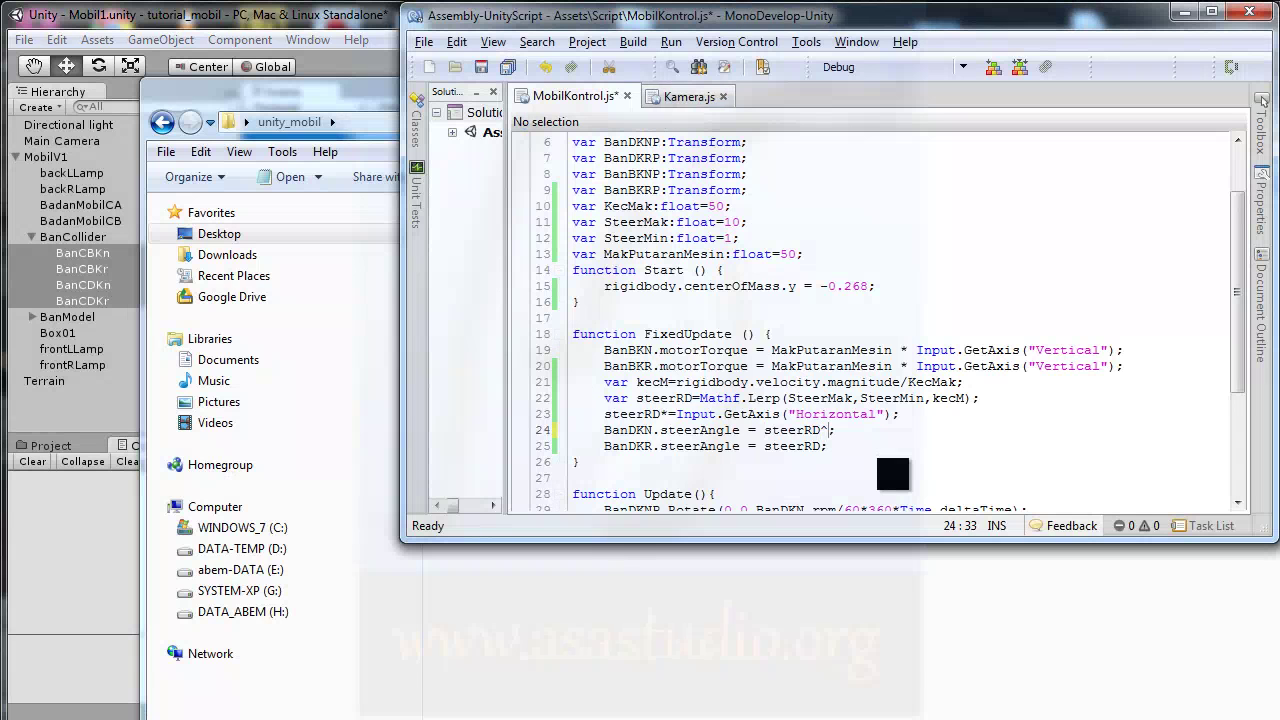
{"action": "type", "text": "4"}
{"action": "left_click", "coordinate": [823, 446]}
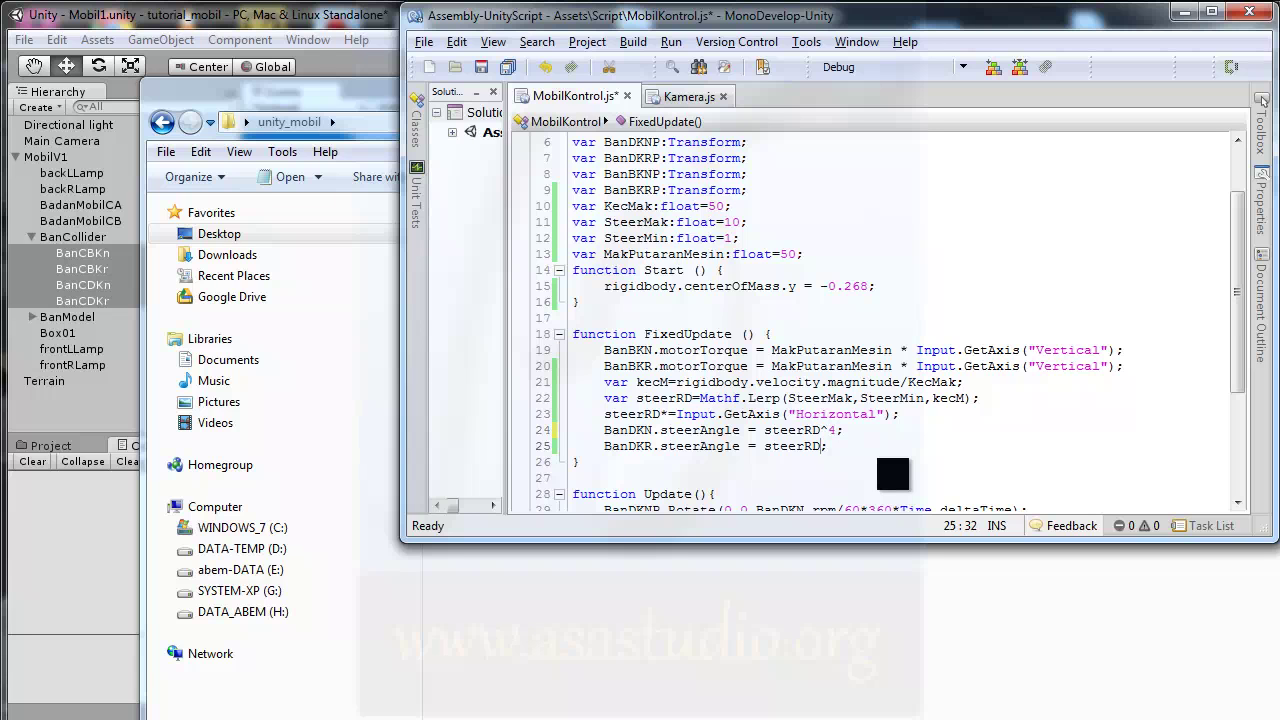
{"action": "type", "text": "*"}
{"action": "type", "text": "4"}
{"action": "left_click", "coordinate": [509, 76]}
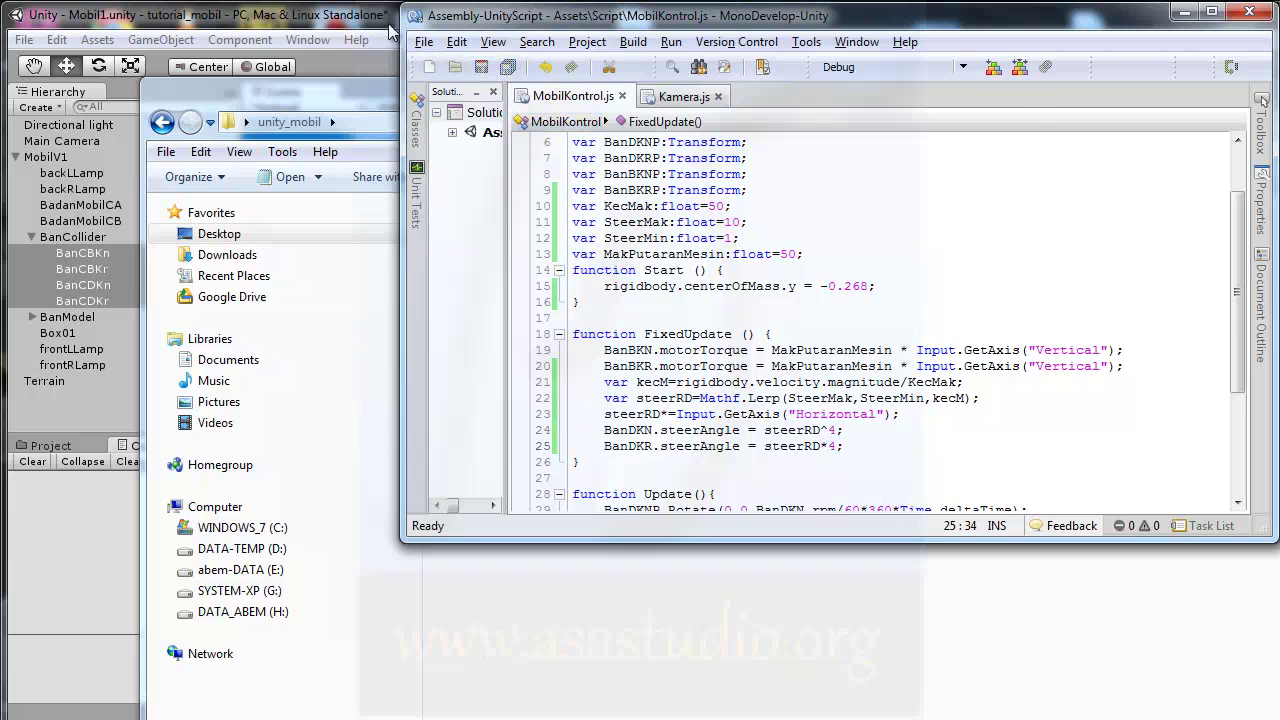
{"action": "left_click", "coordinate": [385, 32]}
{"action": "left_click", "coordinate": [607, 68]}
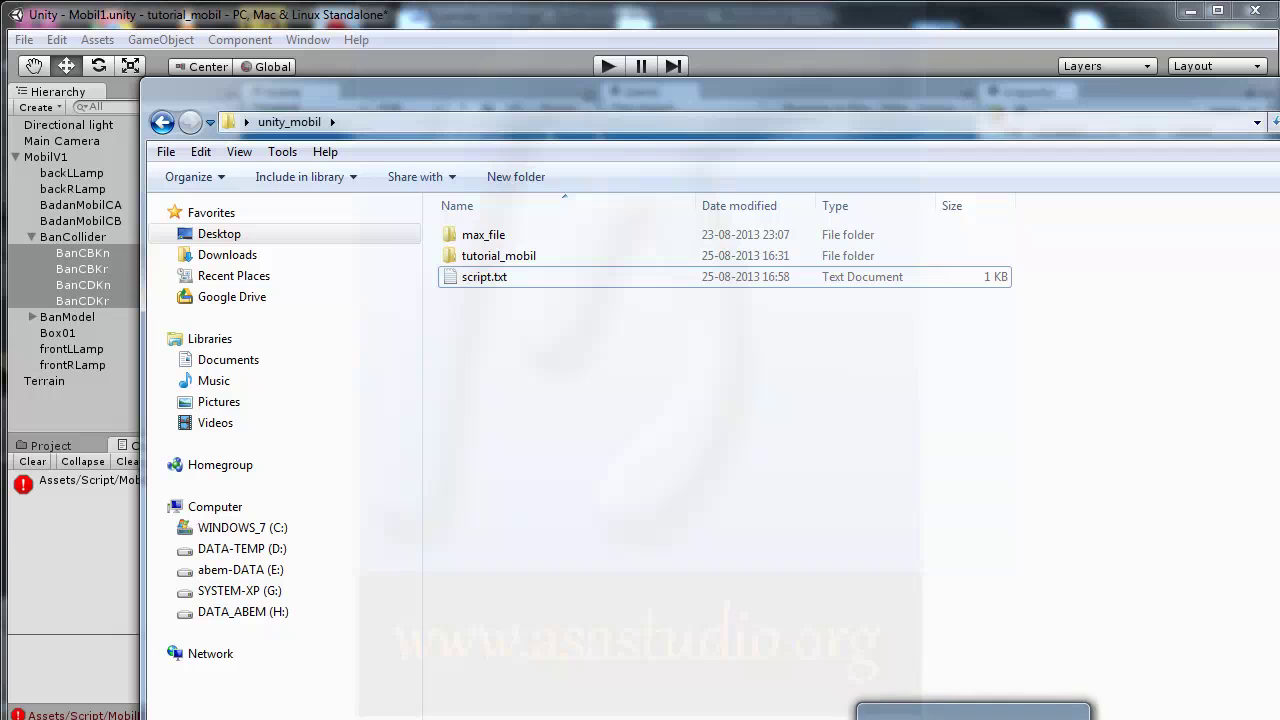
- Replace the invalid ^ with * on line 24 and Save All
{"action": "left_click", "coordinate": [973, 712]}
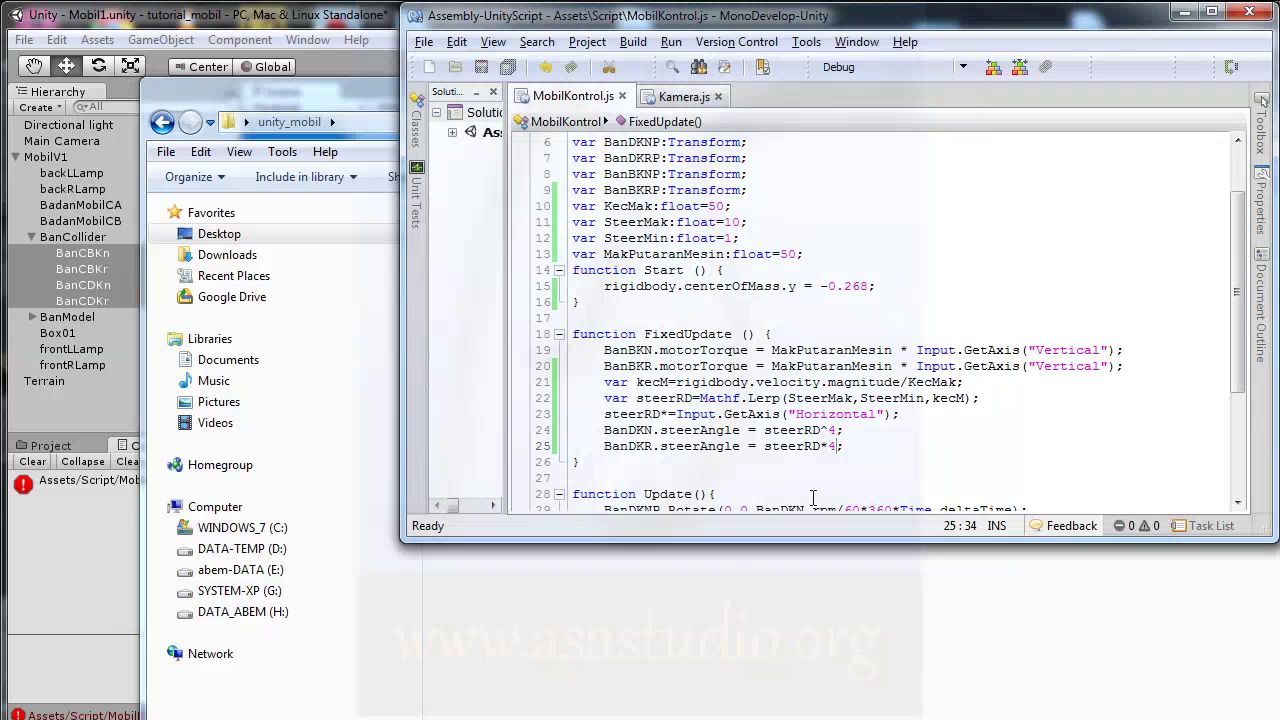
{"action": "key", "text": "shift+Left"}
{"action": "type", "text": "*"}
{"action": "left_click", "coordinate": [507, 68]}
- Test-drive the car in Unity with the steerRD*4 steering angle, then stop play mode
{"action": "left_click", "coordinate": [362, 22]}
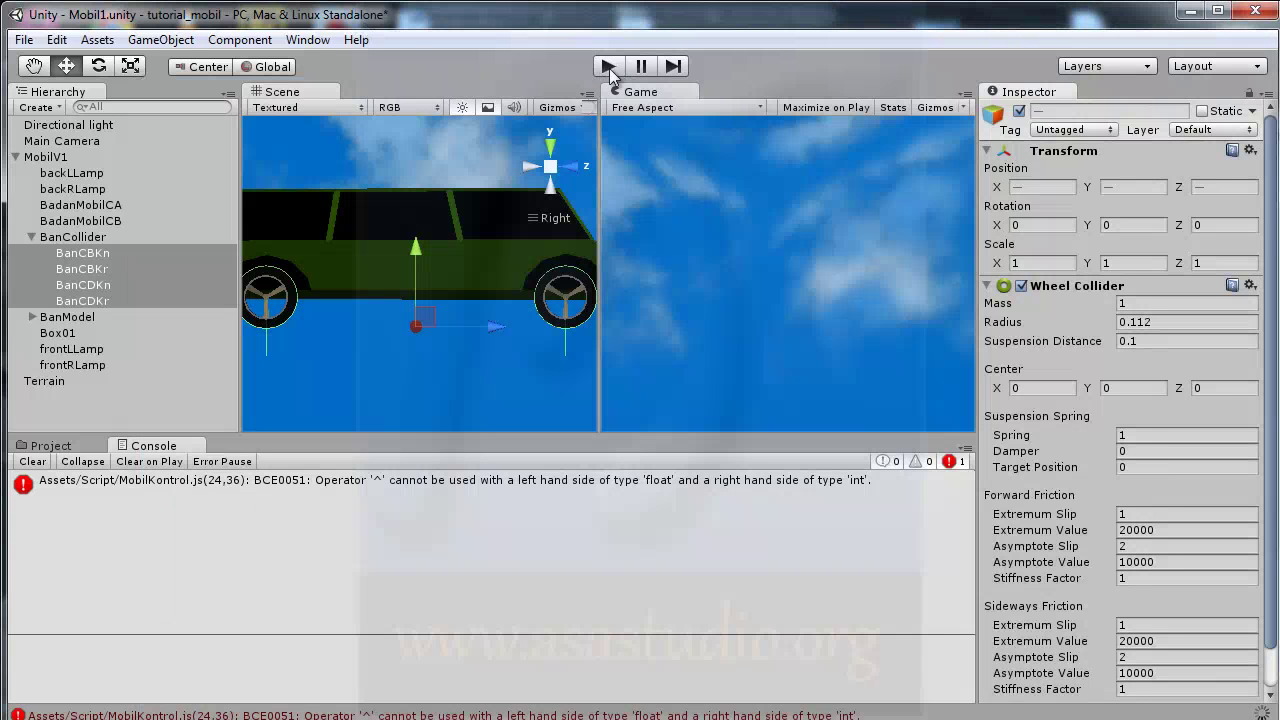
{"action": "left_click", "coordinate": [609, 67]}
{"action": "left_click", "coordinate": [609, 67]}
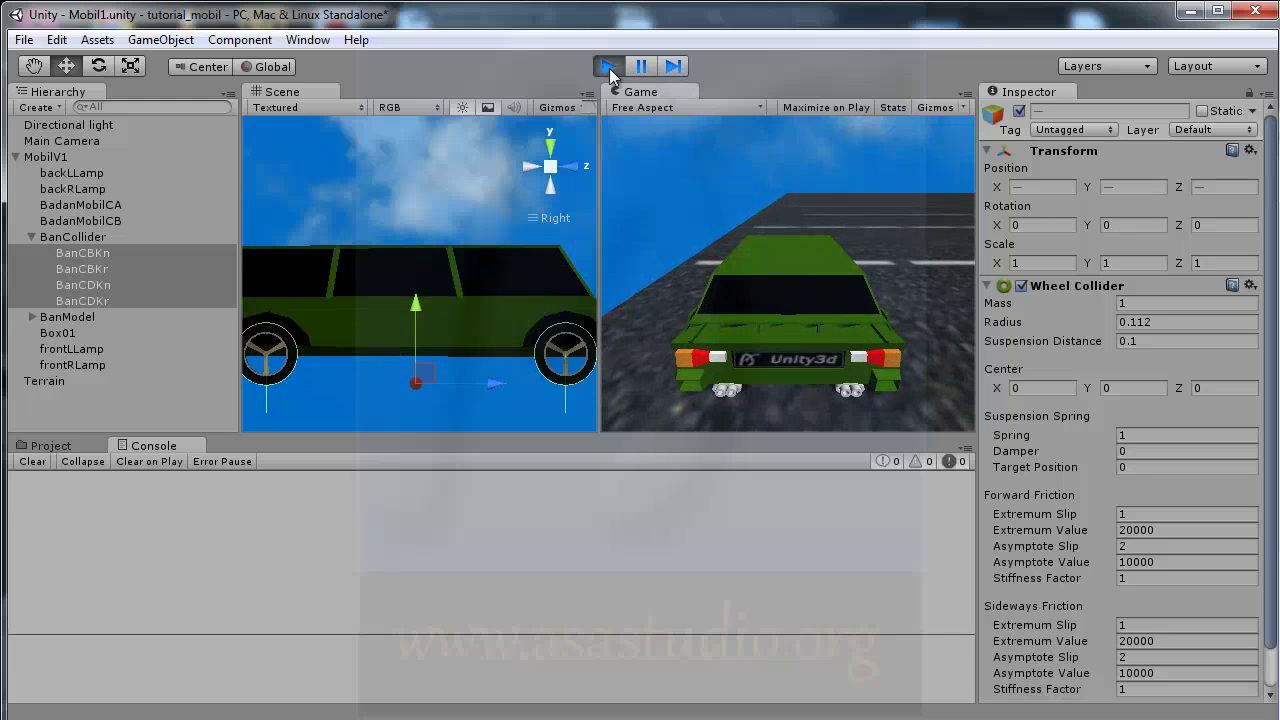
{"action": "left_click", "coordinate": [609, 68]}
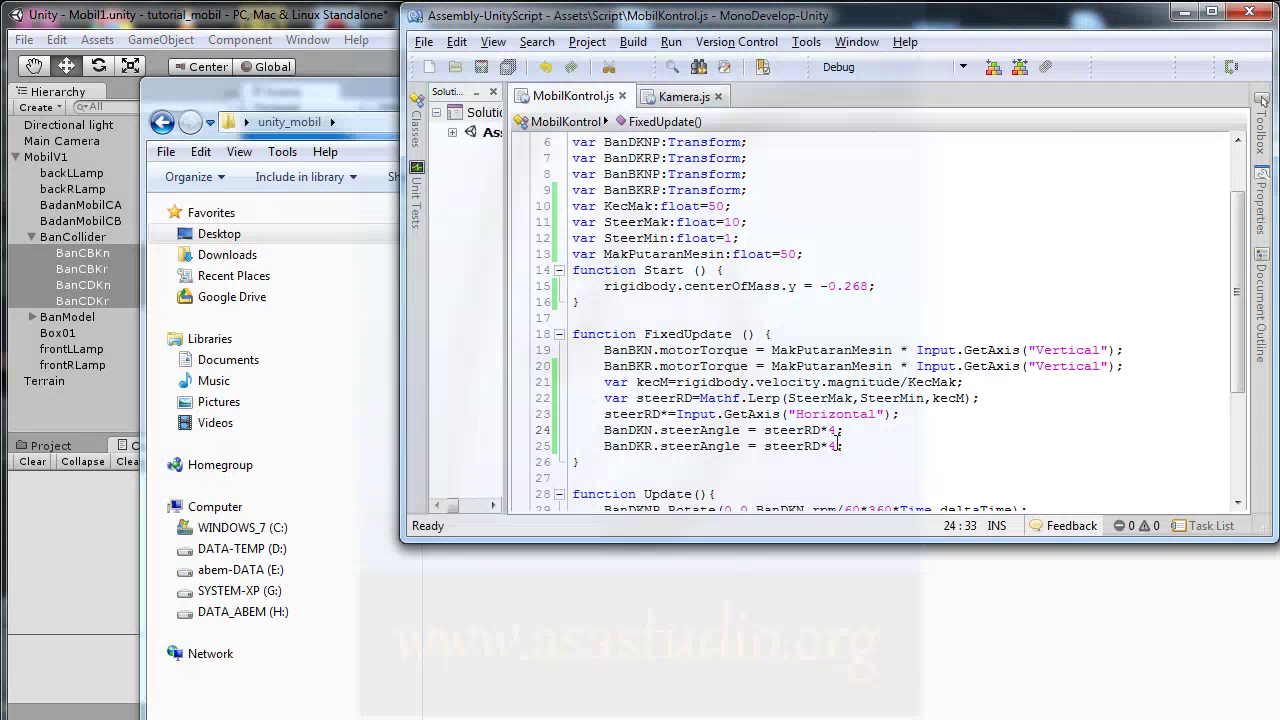
- Remove the *4 multiplier so the front wheels use plain steerRD, then test-drive the car again
{"action": "key", "text": "BackSpace"}
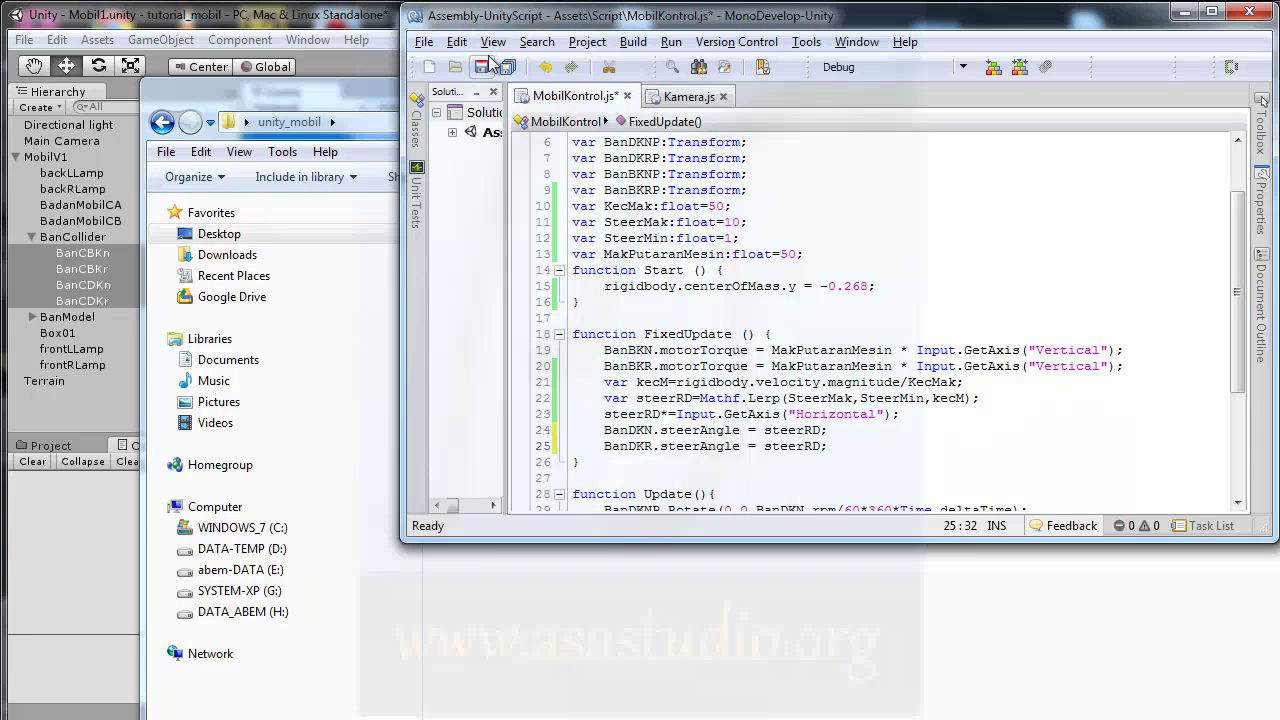
{"action": "left_click", "coordinate": [388, 26]}
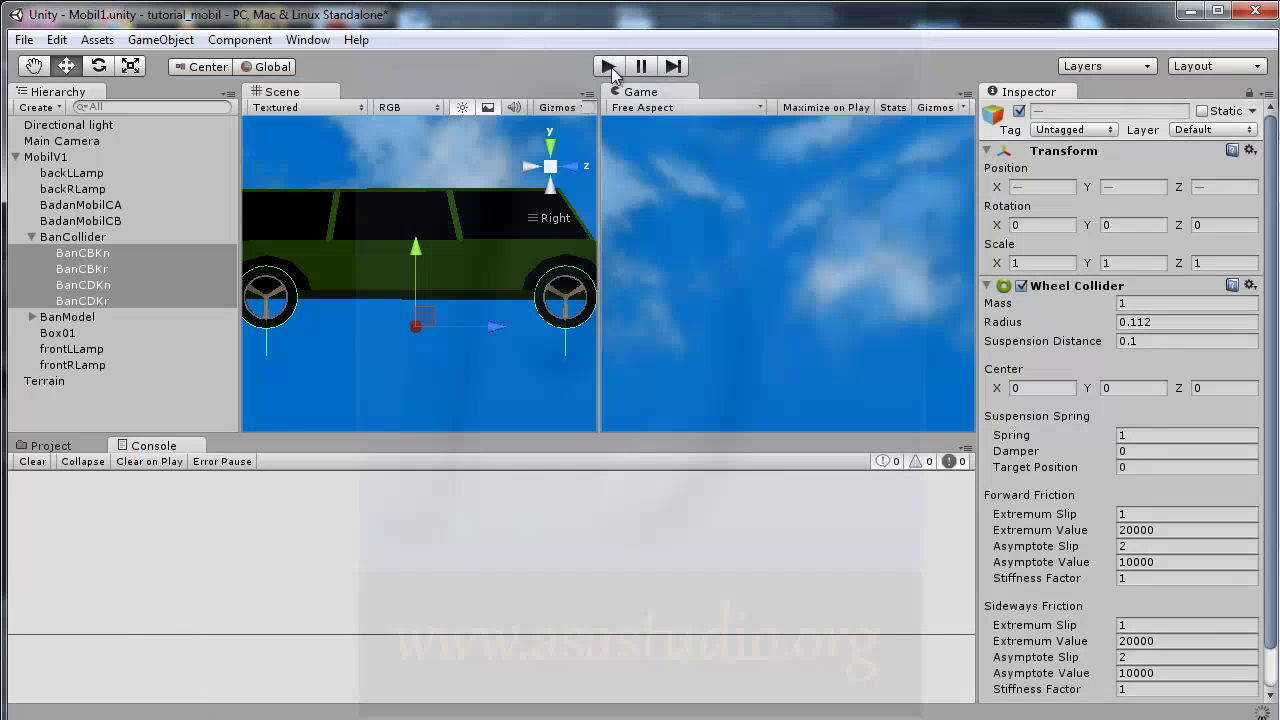
{"action": "left_click", "coordinate": [609, 66]}
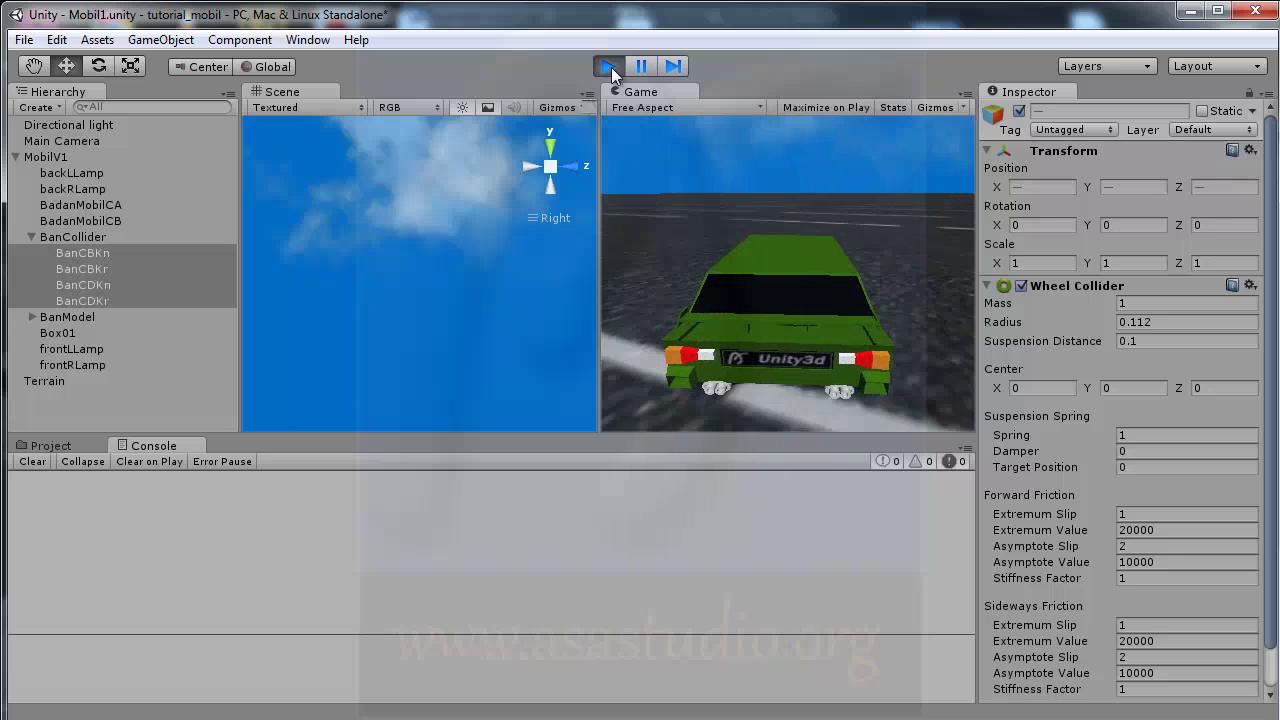
{"action": "left_click", "coordinate": [611, 67]}
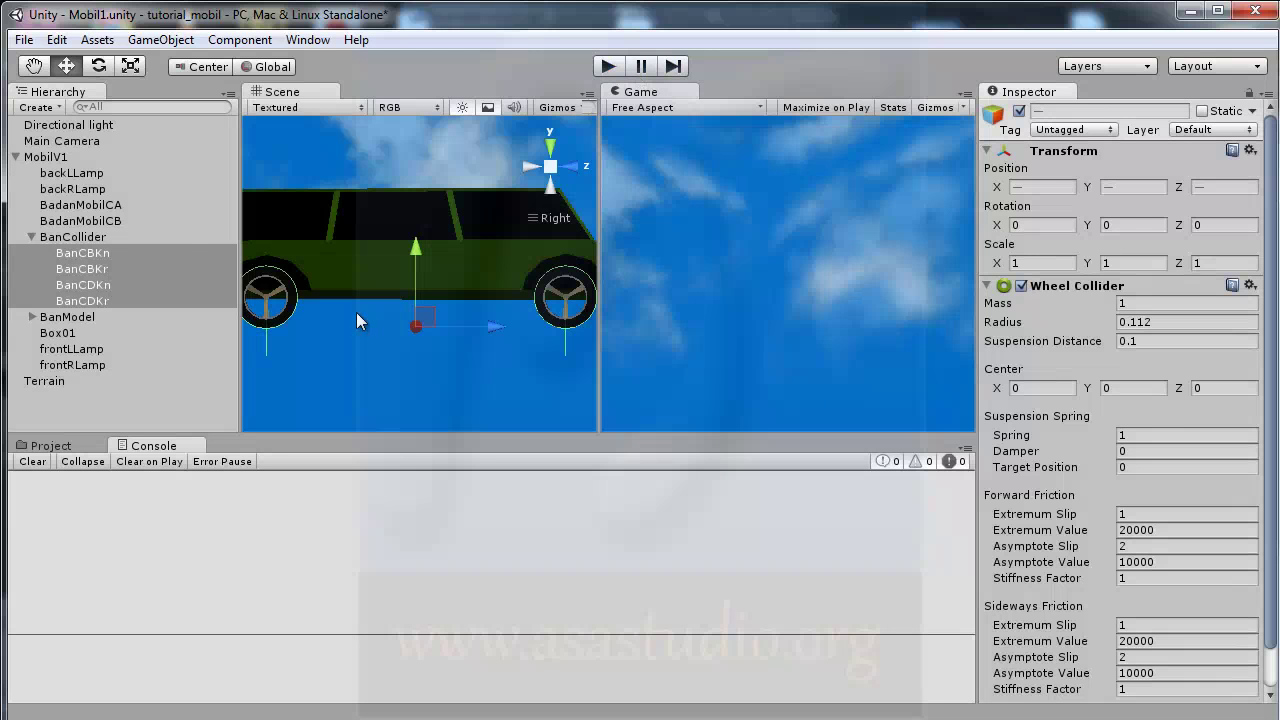
- Set MobilV1's Mak Putaran Mesin to 120 in the Mobil Kontrol script and start a test drive
{"action": "left_click", "coordinate": [41, 158]}
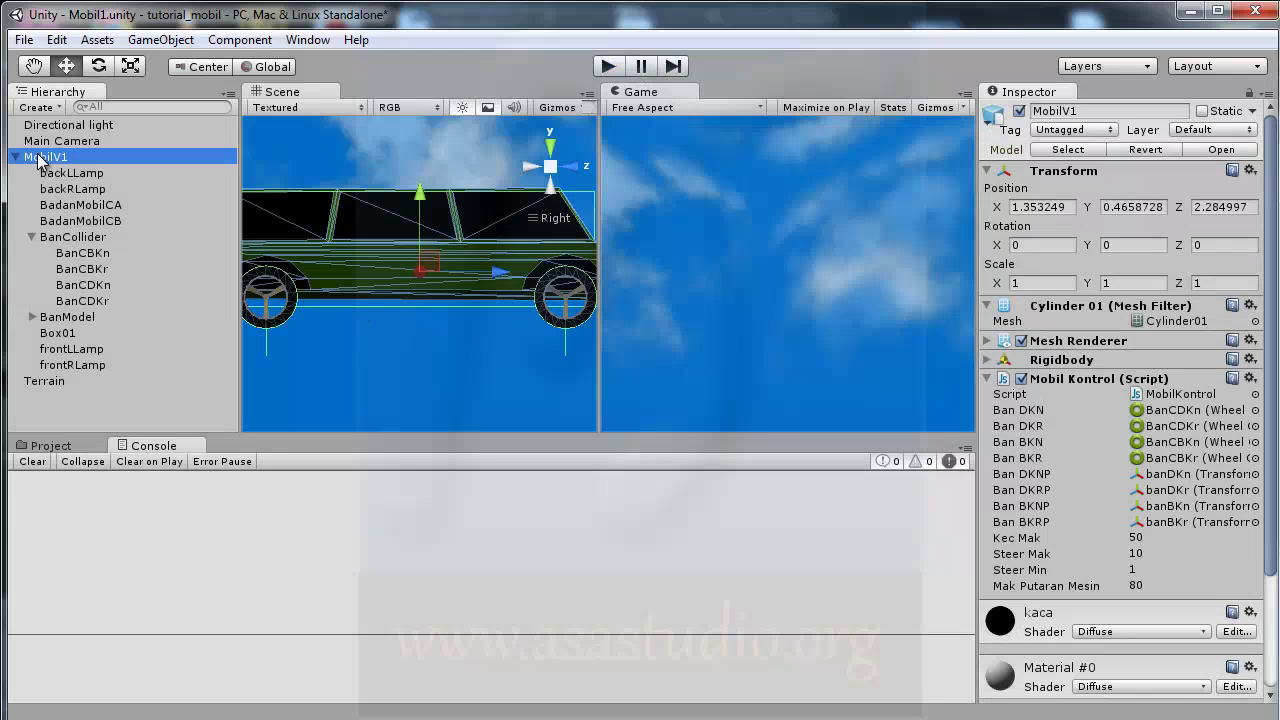
{"action": "left_click", "coordinate": [1145, 586]}
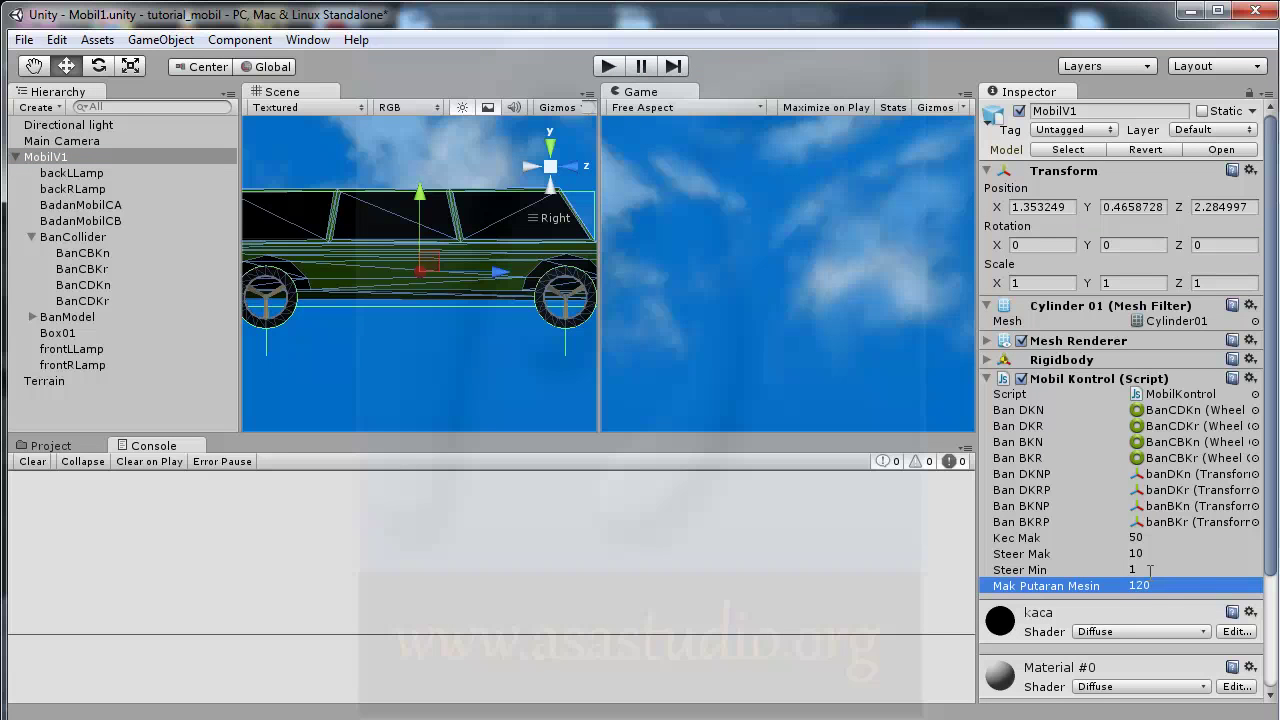
{"action": "left_click", "coordinate": [608, 66]}
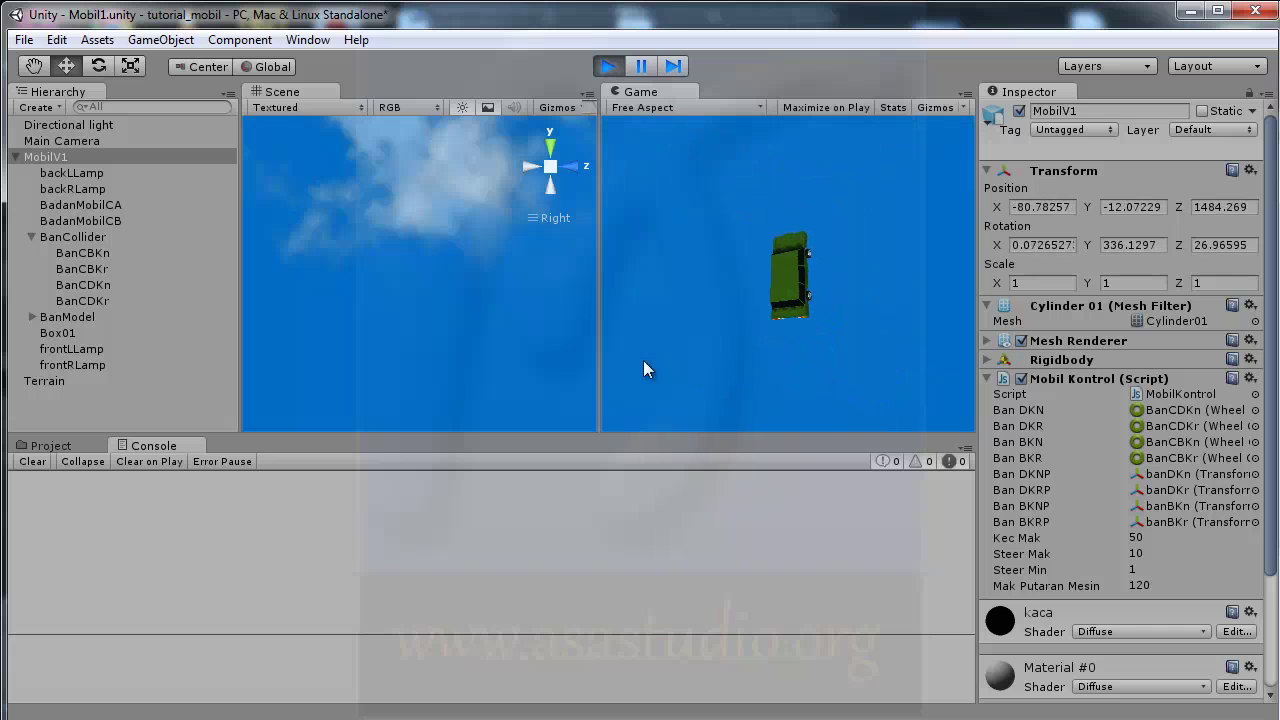
- End the 120-torque test drive by leaving play mode
{"action": "left_click", "coordinate": [610, 71]}
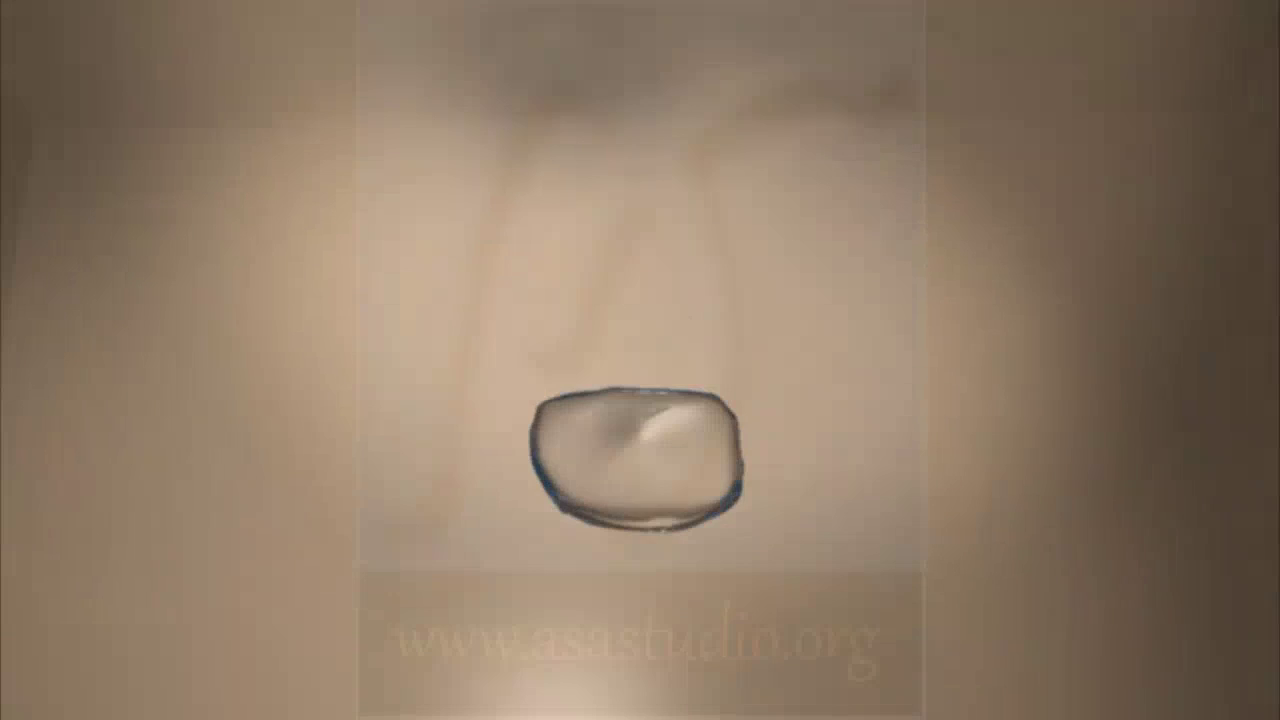